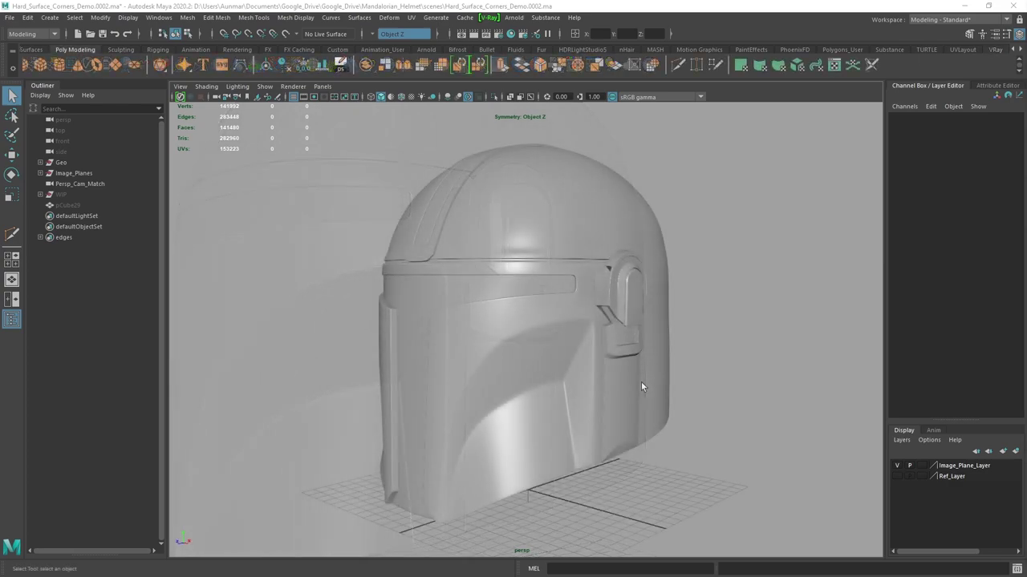
Examine the helmet's side, focusing on the panel below the ear piece and its wireframe.
{"action": "left_click_drag", "start_coordinate": [642, 339], "coordinate": [638, 342], "text": "alt"}
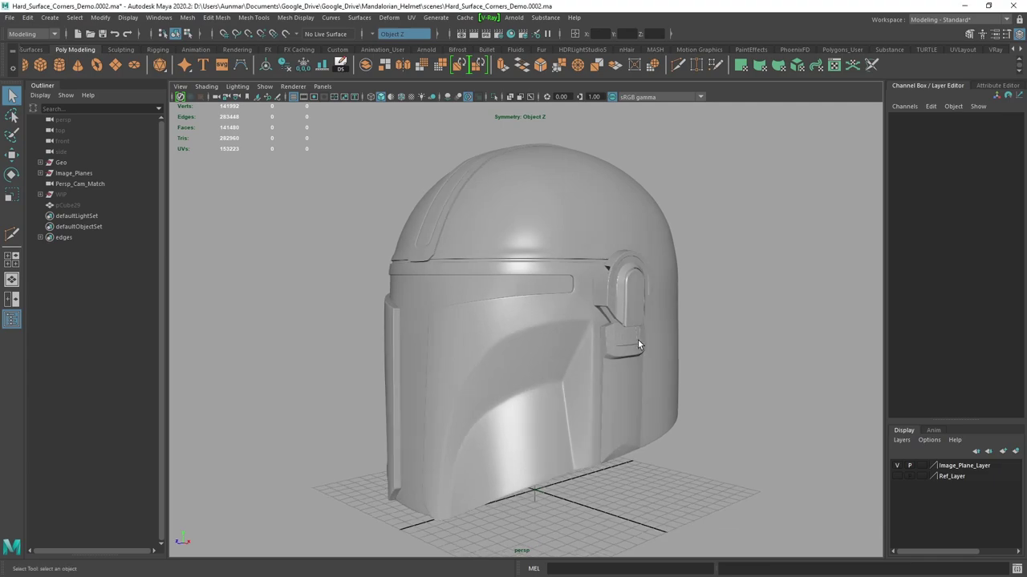
{"action": "middle_click_drag", "start_coordinate": [662, 347], "coordinate": [600, 297], "text": "alt"}
{"action": "right_click_drag", "start_coordinate": [582, 269], "coordinate": [612, 338], "text": "alt"}
{"action": "middle_click_drag", "start_coordinate": [612, 337], "coordinate": [620, 350], "text": "alt"}
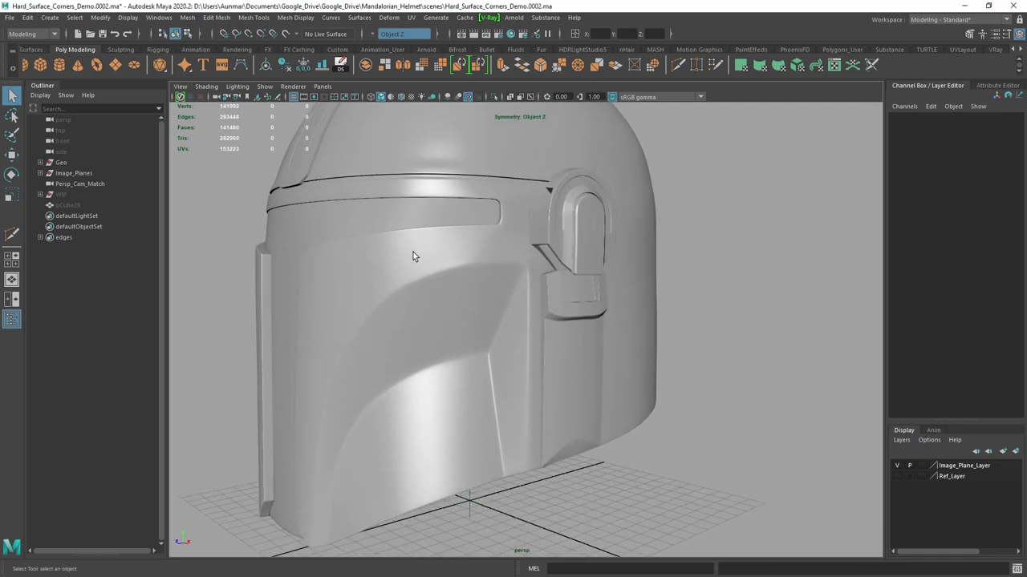
{"action": "right_click_drag", "start_coordinate": [574, 272], "coordinate": [587, 318], "text": "alt"}
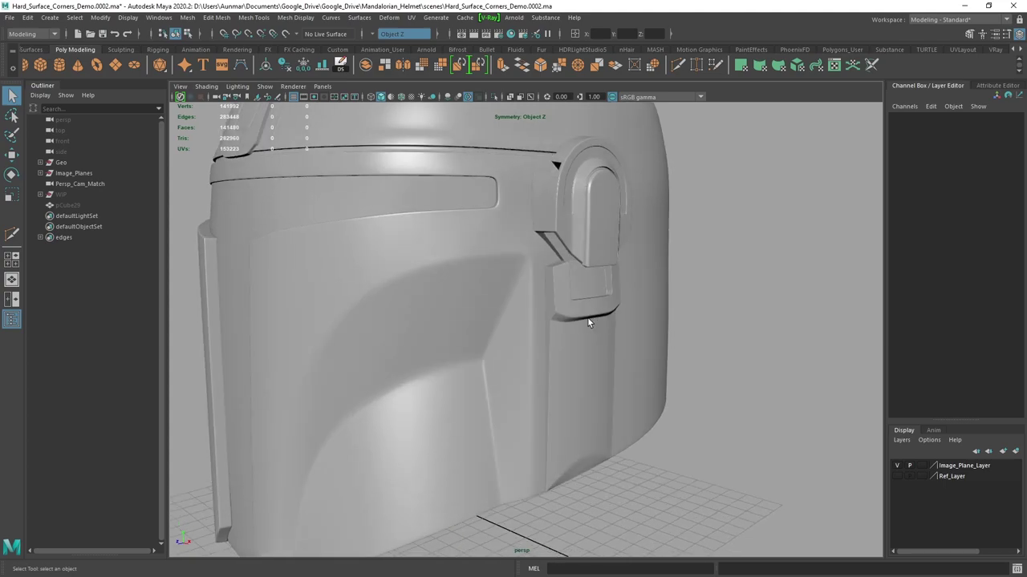
{"action": "middle_click_drag", "start_coordinate": [587, 317], "coordinate": [507, 270], "text": "alt"}
{"action": "right_click_drag", "start_coordinate": [549, 237], "coordinate": [555, 313], "text": "alt"}
{"action": "middle_click_drag", "start_coordinate": [555, 313], "coordinate": [589, 348], "text": "alt"}
{"action": "right_click_drag", "start_coordinate": [541, 260], "coordinate": [553, 278], "text": "alt"}
{"action": "middle_click_drag", "start_coordinate": [552, 277], "coordinate": [560, 279], "text": "alt"}
{"action": "left_click", "coordinate": [581, 296]}
{"action": "left_click_drag", "start_coordinate": [591, 296], "coordinate": [497, 236], "text": "alt"}
{"action": "left_click_drag", "start_coordinate": [559, 325], "coordinate": [549, 325], "text": "alt"}
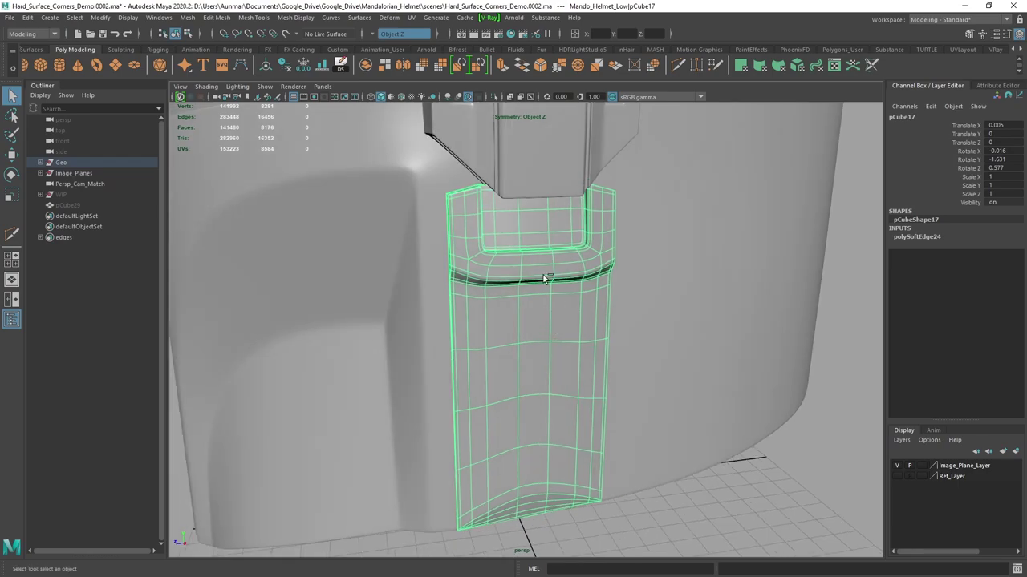
{"action": "left_click", "coordinate": [541, 273], "text": "ctrl"}
Unhide the pCube29 panel mesh and isolate it in the view for edge selection.
{"action": "left_click", "coordinate": [68, 207]}
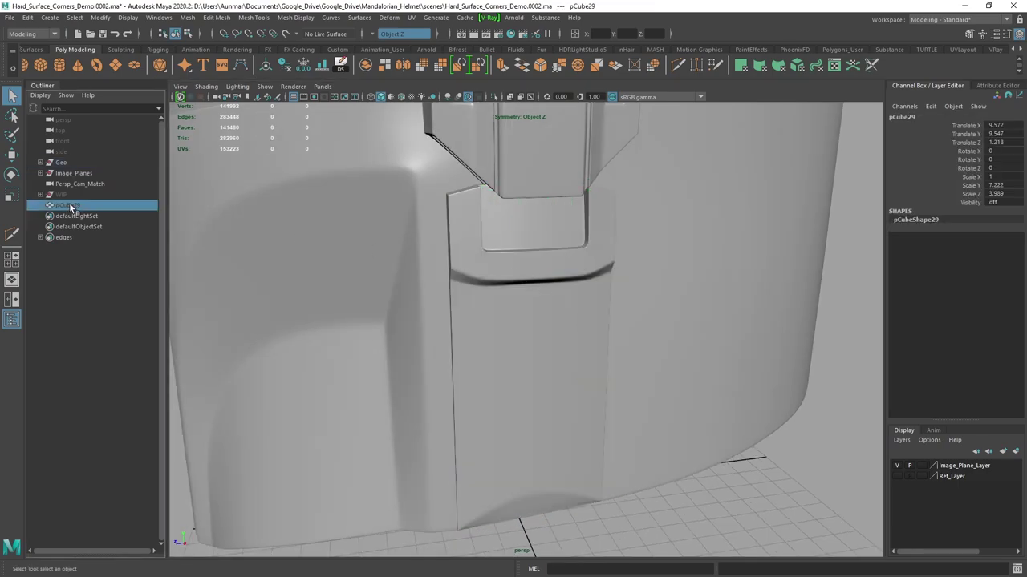
{"action": "key", "text": "shift+h"}
{"action": "key", "text": "ctrl+1"}
{"action": "left_click_drag", "start_coordinate": [496, 297], "coordinate": [559, 281], "text": "alt"}
{"action": "left_click_drag", "start_coordinate": [571, 472], "coordinate": [543, 461], "text": "alt"}
{"action": "right_click_drag", "start_coordinate": [565, 228], "coordinate": [537, 206]}
{"action": "left_click_drag", "start_coordinate": [524, 250], "coordinate": [530, 281], "text": "alt"}
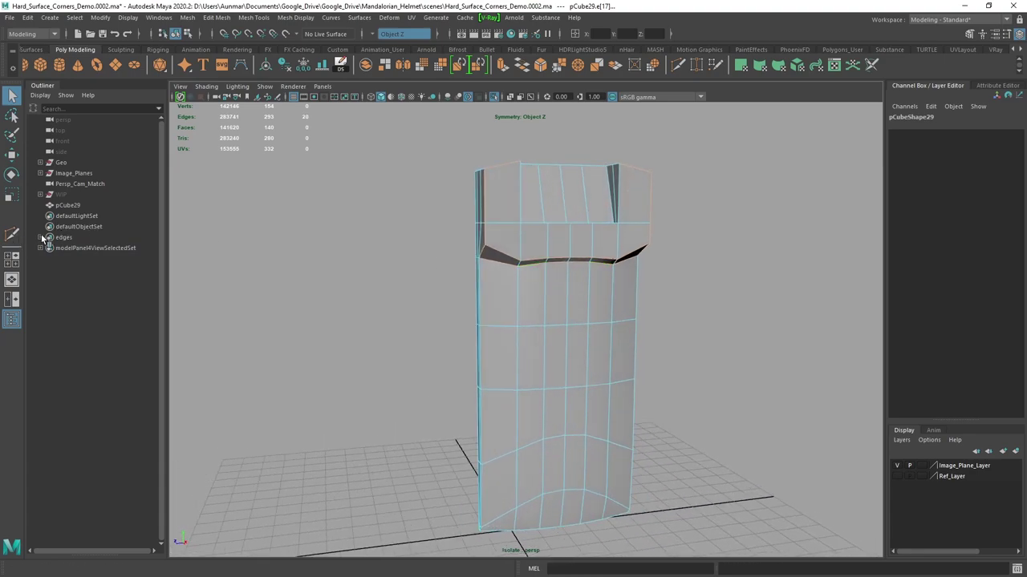
{"action": "left_click", "coordinate": [50, 18]}
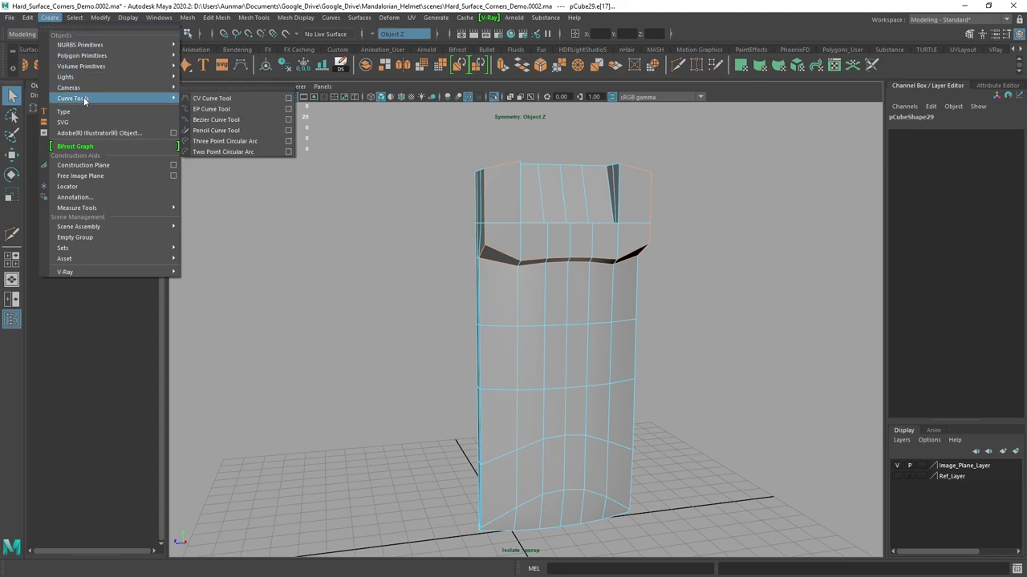
{"action": "mouse_move", "coordinate": [125, 250]}
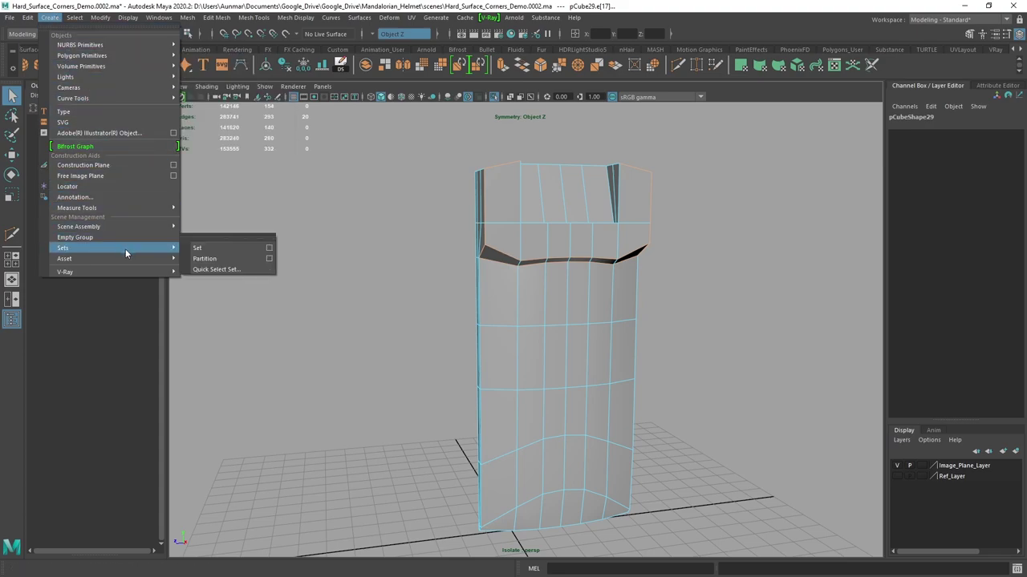
{"action": "left_click", "coordinate": [220, 269]}
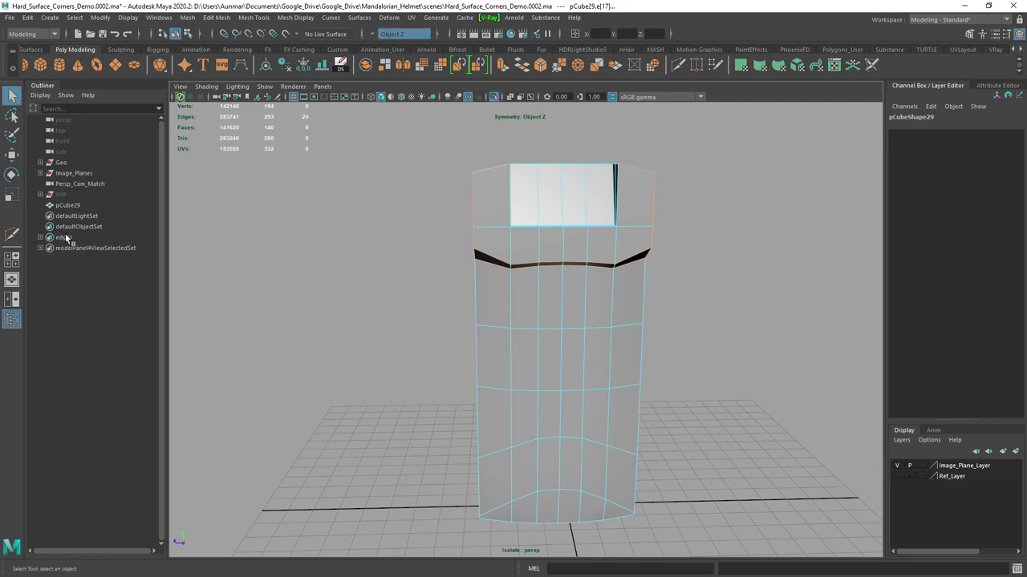
Select all members of the saved "edges" selection set on the panel.
{"action": "left_click", "coordinate": [67, 238]}
{"action": "right_click", "coordinate": [66, 239]}
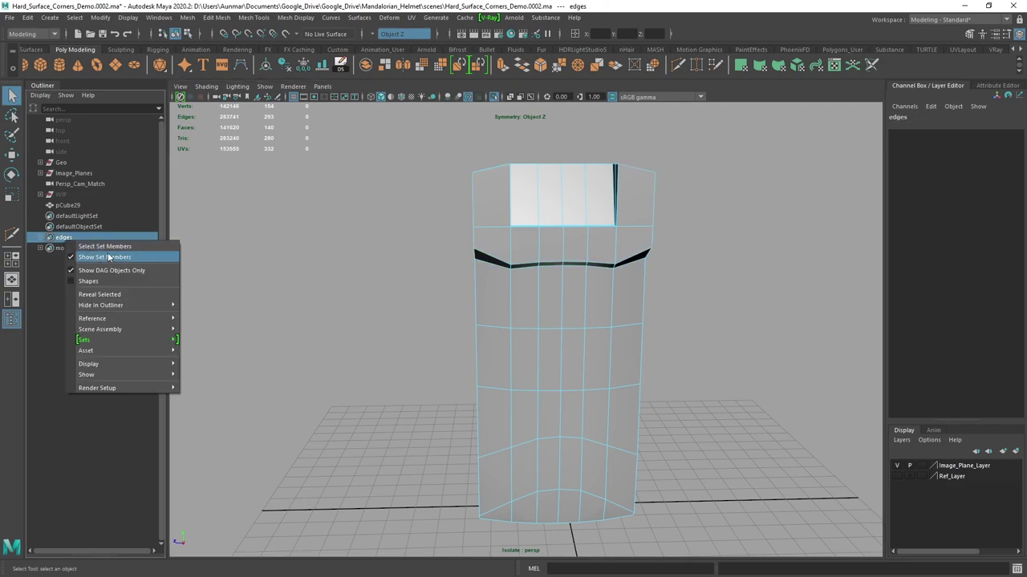
{"action": "left_click", "coordinate": [107, 247]}
{"action": "left_click_drag", "start_coordinate": [541, 373], "coordinate": [493, 344], "text": "alt"}
{"action": "middle_click_drag", "start_coordinate": [541, 345], "coordinate": [546, 293], "text": "alt"}
{"action": "left_click_drag", "start_coordinate": [545, 293], "coordinate": [580, 341], "text": "alt"}
{"action": "middle_click_drag", "start_coordinate": [580, 341], "coordinate": [559, 373], "text": "alt"}
{"action": "left_click_drag", "start_coordinate": [559, 374], "coordinate": [576, 384], "text": "alt"}
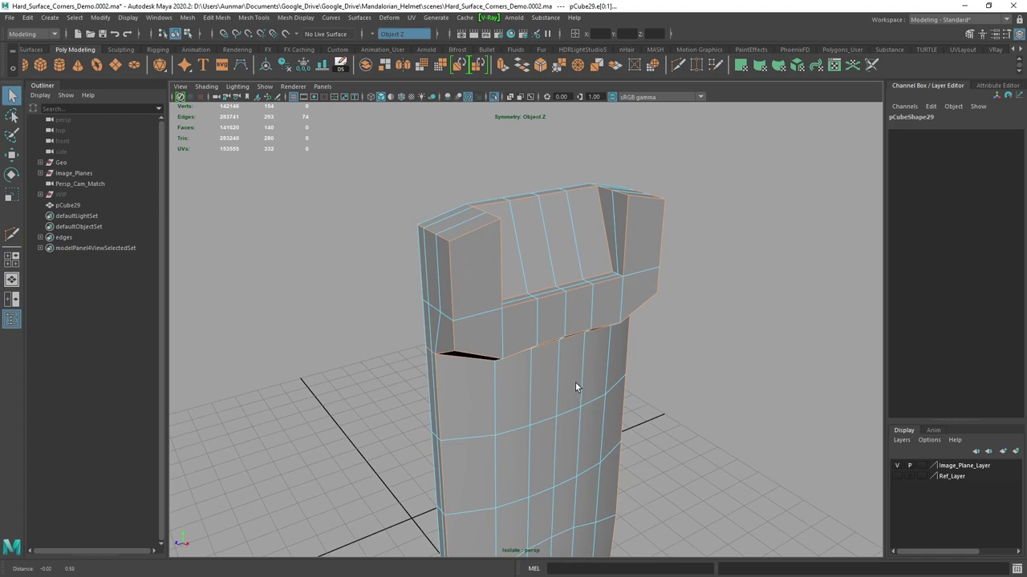
Bevel the selected hard edges of the panel with 2 segments.
{"action": "right_click", "coordinate": [573, 258], "text": "shift"}
{"action": "right_click_drag", "start_coordinate": [588, 258], "coordinate": [615, 250], "text": "shift"}
{"action": "left_click_drag", "start_coordinate": [615, 298], "coordinate": [484, 300], "text": "alt"}
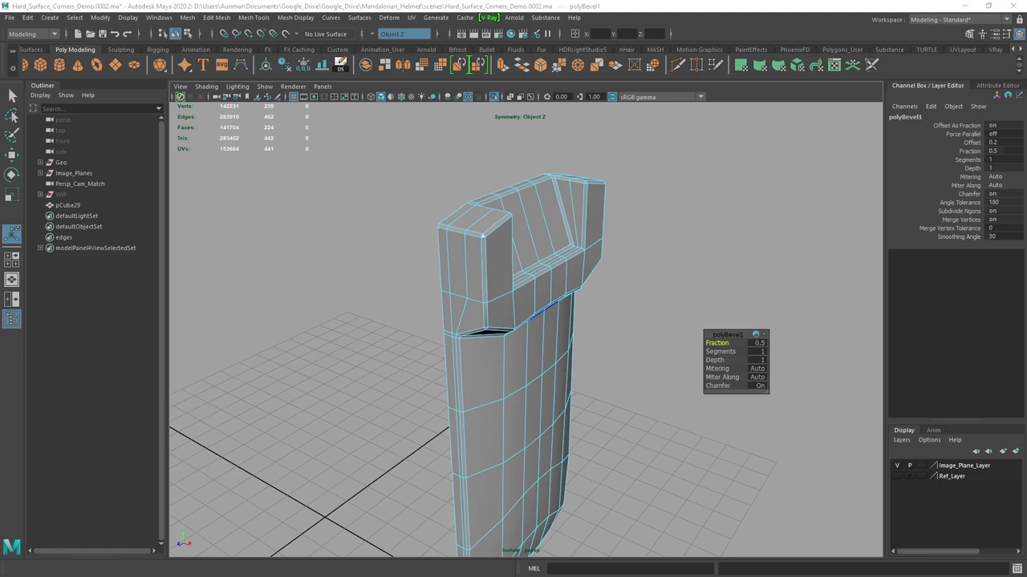
{"action": "left_click_drag", "start_coordinate": [607, 290], "coordinate": [562, 213], "text": "alt"}
{"action": "right_click_drag", "start_coordinate": [562, 213], "coordinate": [567, 302], "text": "alt"}
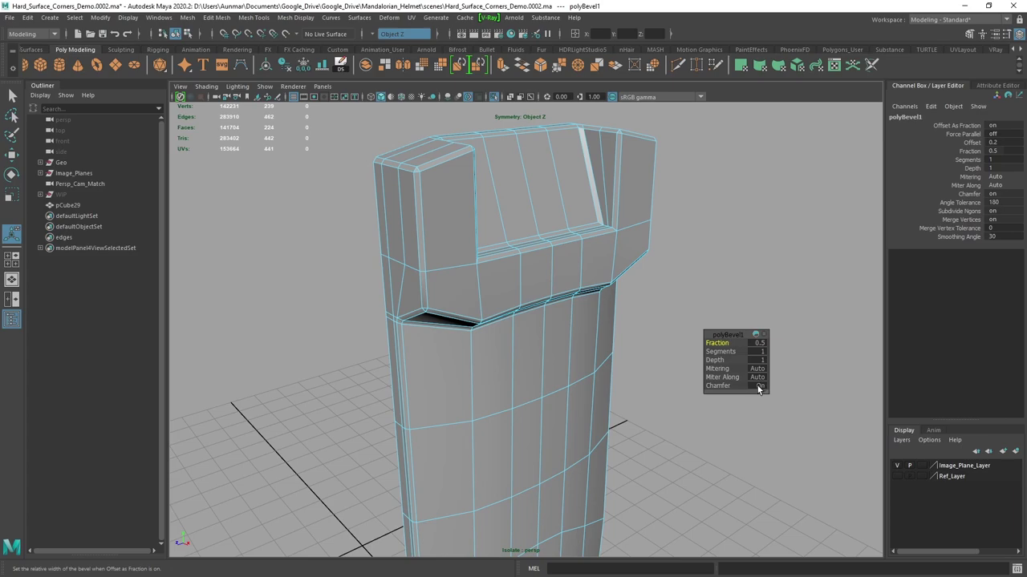
{"action": "left_click_drag", "start_coordinate": [461, 270], "coordinate": [516, 262], "text": "alt"}
{"action": "right_click_drag", "start_coordinate": [516, 263], "coordinate": [512, 311], "text": "alt"}
{"action": "left_click_drag", "start_coordinate": [511, 311], "coordinate": [533, 327], "text": "alt"}
{"action": "right_click_drag", "start_coordinate": [651, 249], "coordinate": [659, 268], "text": "alt"}
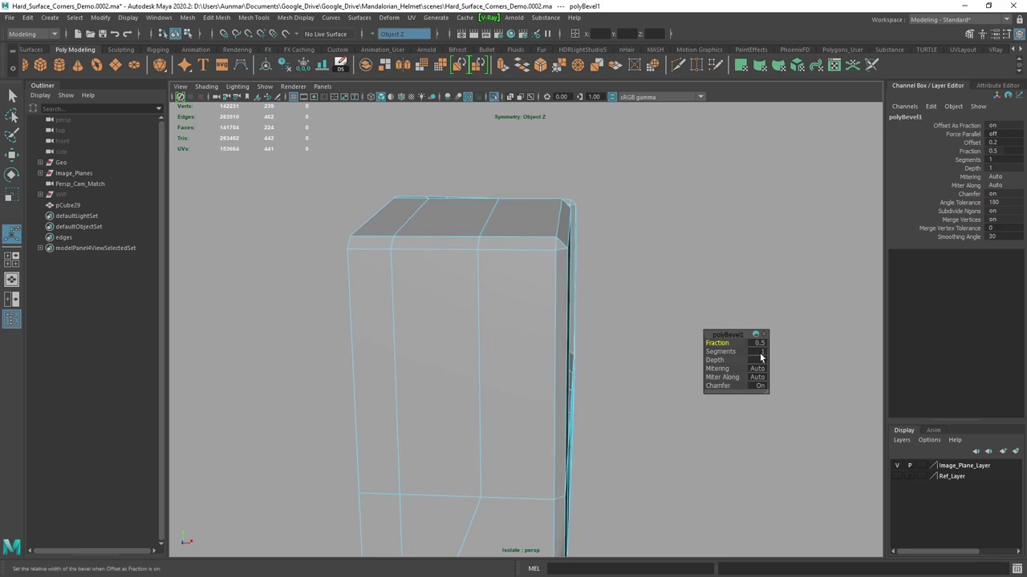
{"action": "type", "text": "2"}
{"action": "key", "text": "Return"}
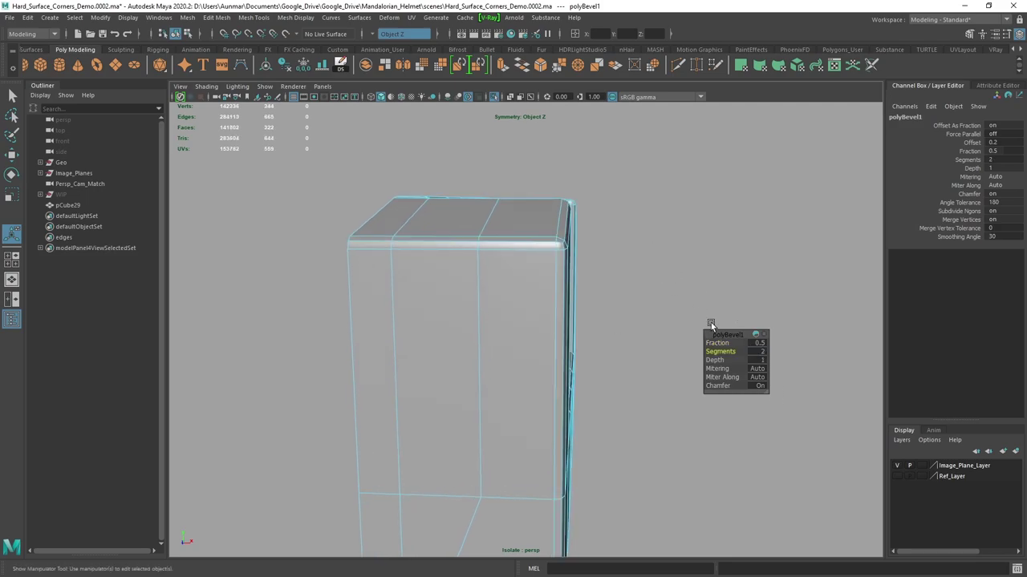
Turn off the bevel's Chamfer option so the new edges act as flat support loops.
{"action": "left_click_drag", "start_coordinate": [547, 228], "coordinate": [543, 227], "text": "alt"}
{"action": "right_click_drag", "start_coordinate": [543, 227], "coordinate": [569, 221], "text": "alt"}
{"action": "middle_click_drag", "start_coordinate": [569, 221], "coordinate": [568, 261], "text": "alt"}
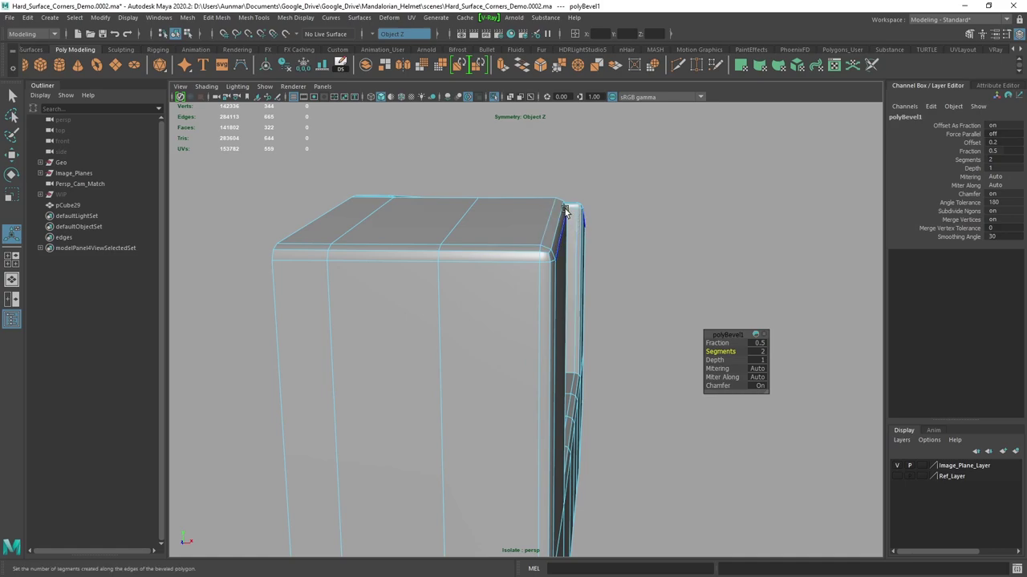
{"action": "left_click_drag", "start_coordinate": [555, 256], "coordinate": [535, 259], "text": "alt"}
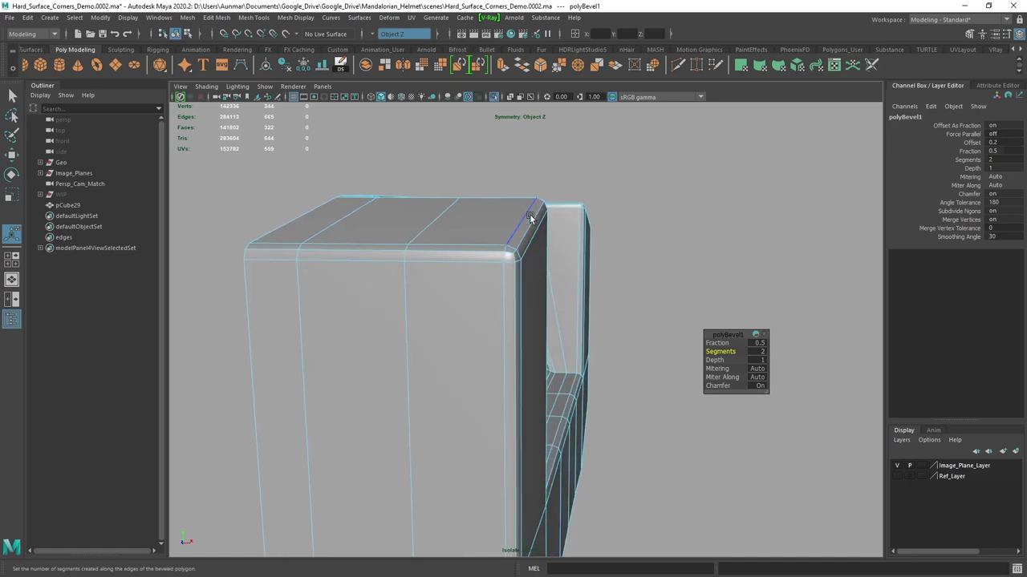
{"action": "left_click", "coordinate": [759, 386]}
{"action": "left_click_drag", "start_coordinate": [573, 261], "coordinate": [511, 240], "text": "alt"}
{"action": "left_click_drag", "start_coordinate": [633, 362], "coordinate": [600, 290], "text": "alt"}
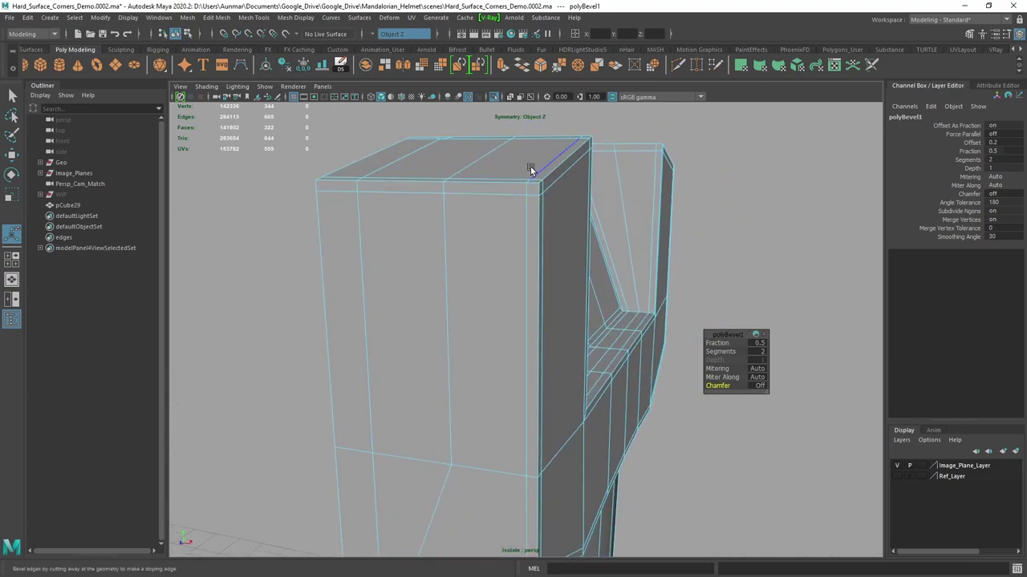
{"action": "left_click_drag", "start_coordinate": [573, 228], "coordinate": [536, 184], "text": "alt"}
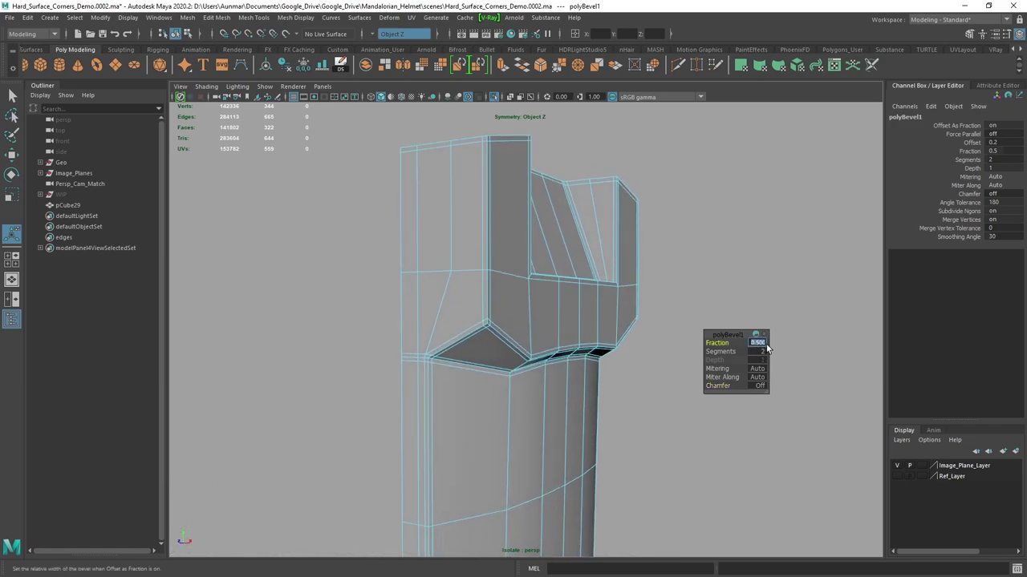
Try a bevel fraction of 1, and reduce it to 0.75.
{"action": "type", "text": "1"}
{"action": "key", "text": "Return"}
{"action": "middle_click_drag", "start_coordinate": [463, 391], "coordinate": [525, 120], "text": "alt"}
{"action": "left_click_drag", "start_coordinate": [526, 120], "coordinate": [564, 183], "text": "alt"}
{"action": "mouse_move", "coordinate": [554, 377]}
{"action": "left_mouse_down", "text": "alt"}
{"action": "mouse_move", "coordinate": [538, 339]}
{"action": "mouse_move", "coordinate": [543, 294]}
{"action": "mouse_move", "coordinate": [534, 340]}
{"action": "mouse_move", "coordinate": [547, 236]}
{"action": "mouse_move", "coordinate": [543, 412]}
{"action": "mouse_move", "coordinate": [548, 383]}
{"action": "left_mouse_up", "text": "alt"}
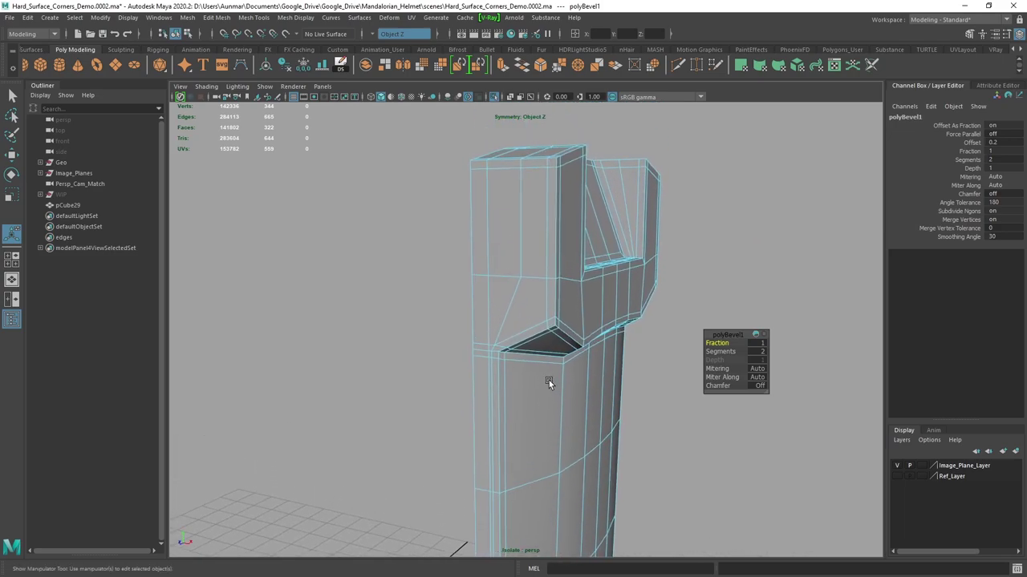
{"action": "scroll", "coordinate": [548, 384], "scroll_direction": "up", "scroll_amount": 2}
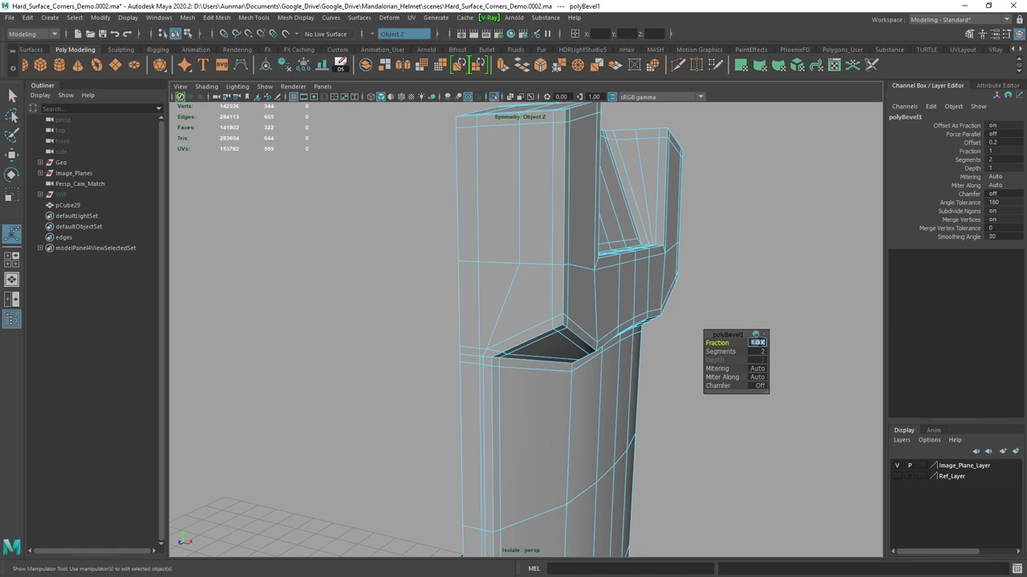
{"action": "type", "text": ".75"}
{"action": "key", "text": "Return"}
Preview the beveled panel in smooth display and examine its notch and outer corners.
{"action": "left_click_drag", "start_coordinate": [653, 338], "coordinate": [524, 348], "text": "alt"}
{"action": "key", "text": "q"}
{"action": "middle_click_drag", "start_coordinate": [525, 347], "coordinate": [639, 363], "text": "alt"}
{"action": "left_click_drag", "start_coordinate": [638, 364], "coordinate": [593, 326], "text": "alt"}
{"action": "right_click_drag", "start_coordinate": [593, 327], "coordinate": [550, 335], "text": "alt"}
{"action": "key", "text": "3"}
{"action": "left_click_drag", "start_coordinate": [554, 336], "coordinate": [632, 313], "text": "alt"}
{"action": "middle_click_drag", "start_coordinate": [632, 314], "coordinate": [595, 316], "text": "alt"}
{"action": "left_click_drag", "start_coordinate": [595, 317], "coordinate": [528, 252], "text": "alt"}
{"action": "left_click_drag", "start_coordinate": [548, 178], "coordinate": [559, 255], "text": "alt"}
{"action": "right_click_drag", "start_coordinate": [559, 249], "coordinate": [559, 319], "text": "alt"}
{"action": "left_click_drag", "start_coordinate": [559, 319], "coordinate": [573, 331], "text": "alt"}
{"action": "right_click_drag", "start_coordinate": [574, 330], "coordinate": [539, 321], "text": "alt"}
{"action": "left_click_drag", "start_coordinate": [539, 320], "coordinate": [586, 339], "text": "alt"}
Undo the bevel back to the selected edges and return the panel to unsmoothed display.
{"action": "key", "text": "ctrl+z"}
{"action": "key", "text": "ctrl+z"}
{"action": "key", "text": "ctrl+z"}
{"action": "key", "text": "ctrl+z"}
{"action": "key", "text": "ctrl+z"}
{"action": "key", "text": "ctrl+z"}
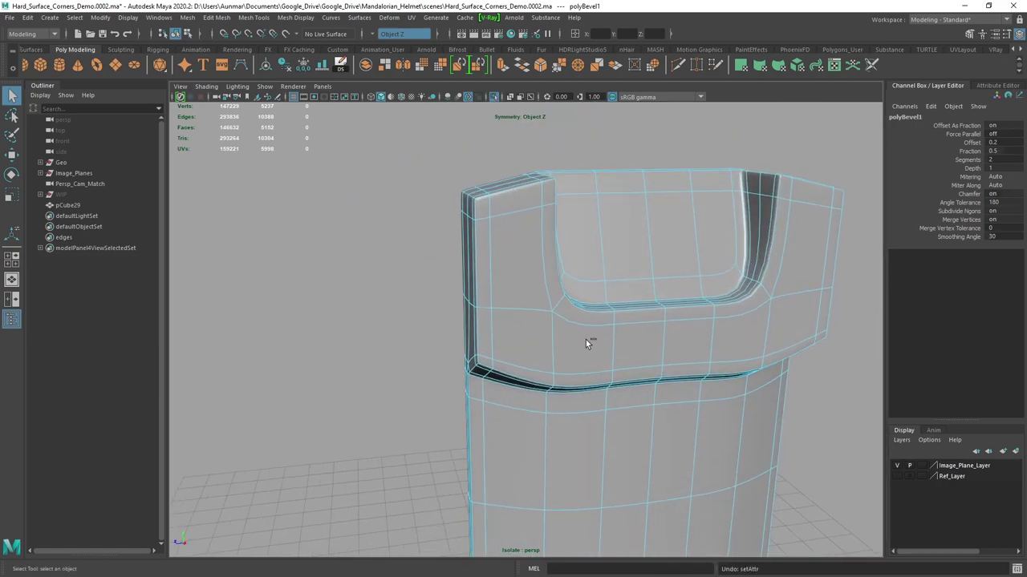
{"action": "key", "text": "1"}
Add the missing edges at the notch's inner corners to the hard-edge selection.
{"action": "left_click_drag", "start_coordinate": [581, 339], "coordinate": [491, 346], "text": "alt"}
{"action": "right_click_drag", "start_coordinate": [491, 346], "coordinate": [516, 326], "text": "alt"}
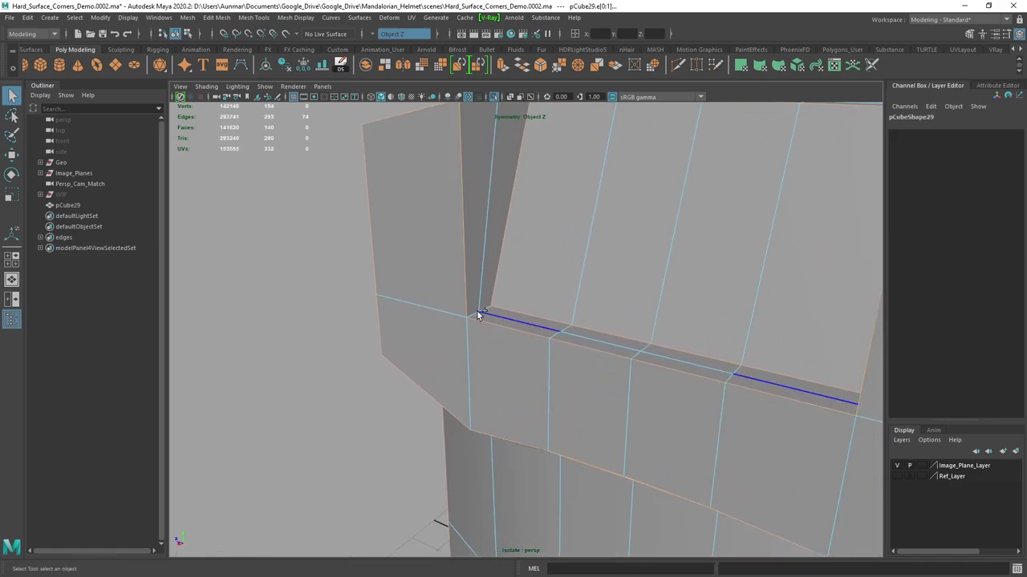
{"action": "right_click", "coordinate": [475, 287], "text": "shift"}
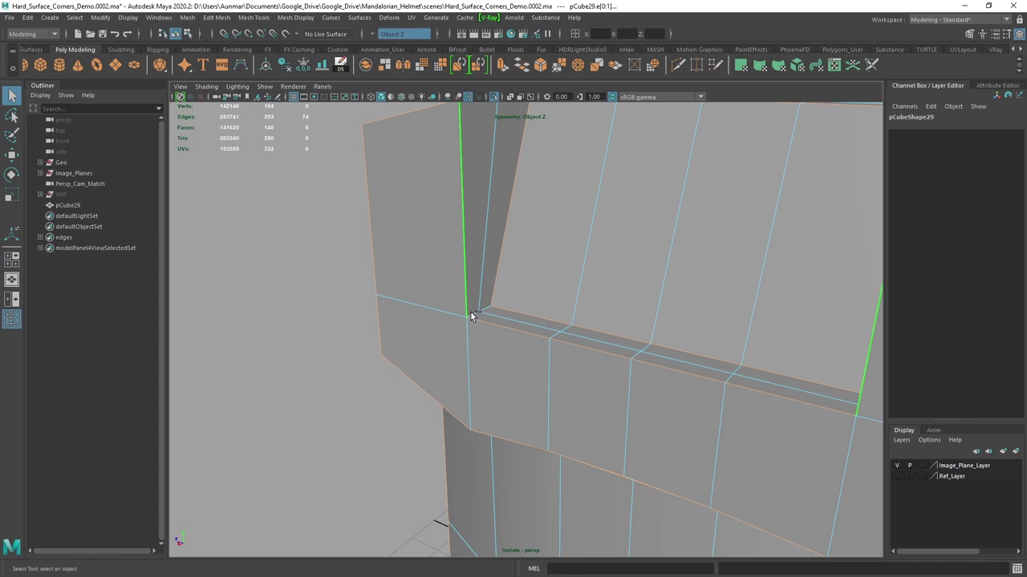
{"action": "left_click_drag", "start_coordinate": [479, 311], "coordinate": [443, 335], "text": "alt"}
{"action": "left_click", "coordinate": [472, 322], "text": "shift"}
{"action": "right_click", "coordinate": [461, 270]}
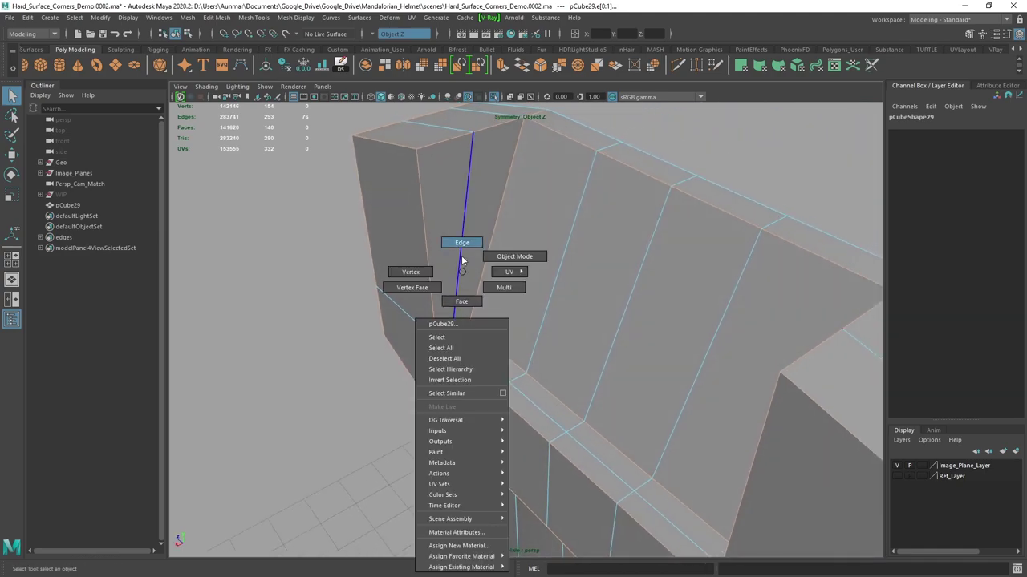
{"action": "left_click_drag", "start_coordinate": [462, 269], "coordinate": [442, 321], "text": "alt"}
{"action": "right_click_drag", "start_coordinate": [441, 321], "coordinate": [450, 331], "text": "alt"}
{"action": "left_click", "coordinate": [422, 345], "text": "shift"}
{"action": "left_click_drag", "start_coordinate": [510, 385], "coordinate": [669, 329], "text": "alt"}
{"action": "scroll", "coordinate": [553, 356], "scroll_direction": "down", "scroll_amount": 4}
Bevel the extended edge selection with fraction 0.75, 2 segments and Chamfer off.
{"action": "right_click", "coordinate": [668, 228], "text": "shift"}
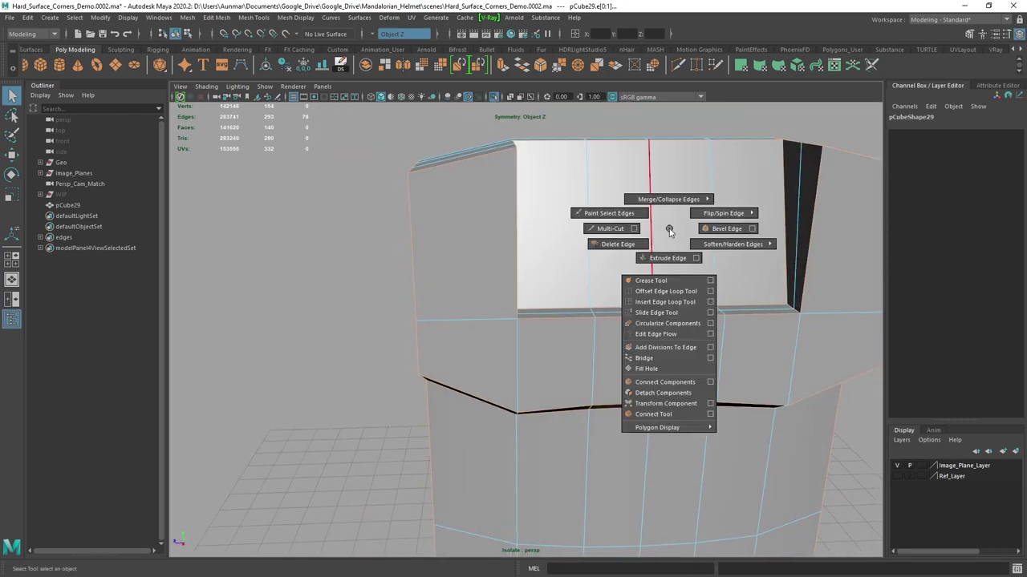
{"action": "left_click", "coordinate": [710, 229]}
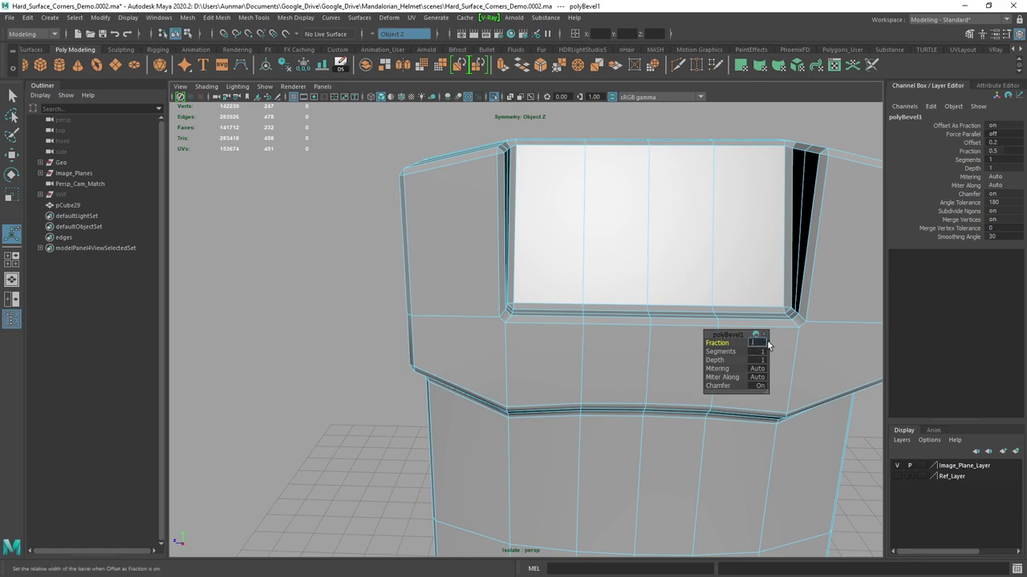
{"action": "type", "text": ".75"}
{"action": "key", "text": "Return"}
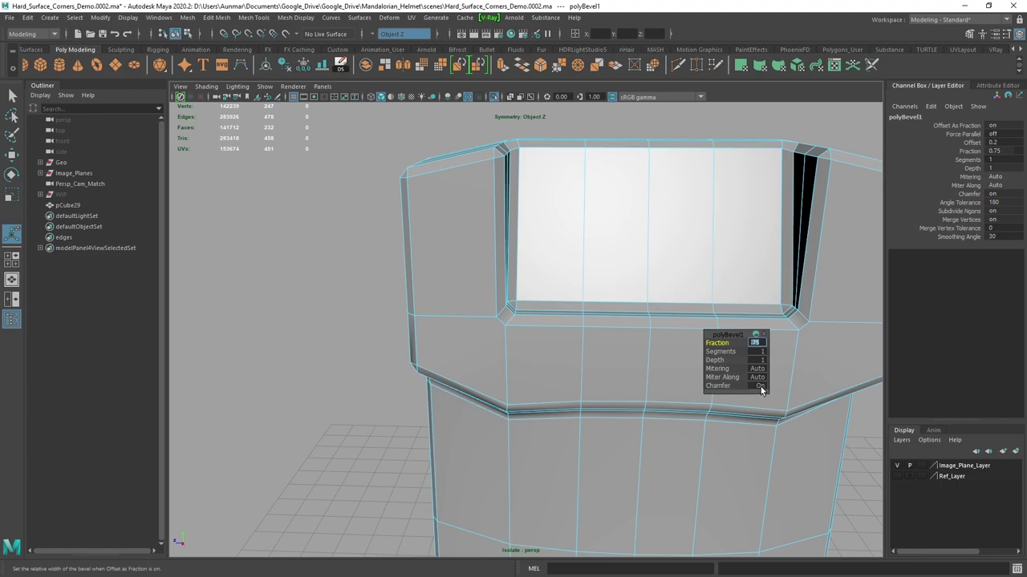
{"action": "left_click", "coordinate": [761, 387]}
{"action": "left_click_drag", "start_coordinate": [728, 392], "coordinate": [461, 244], "text": "alt"}
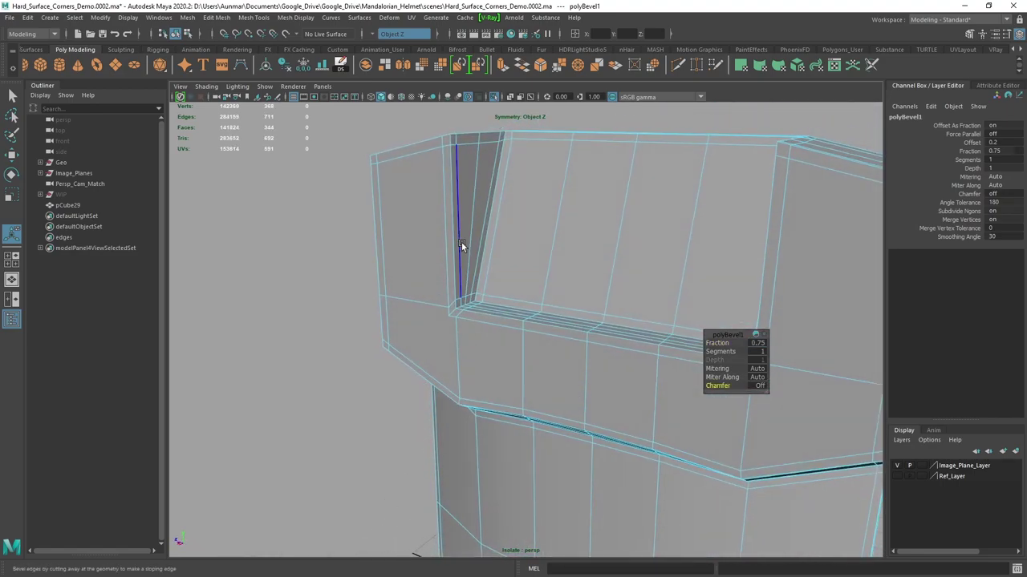
Preview the rebeveled panel in smooth display, examine the notch corners and return to unsmoothed display.
{"action": "key", "text": "q"}
{"action": "right_click_drag", "start_coordinate": [462, 239], "coordinate": [553, 193]}
{"action": "left_click_drag", "start_coordinate": [501, 341], "coordinate": [532, 211], "text": "alt"}
{"action": "key", "text": "3"}
{"action": "left_click", "coordinate": [517, 315], "text": "ctrl"}
{"action": "scroll", "coordinate": [513, 330], "scroll_direction": "down", "scroll_amount": 5}
{"action": "left_click", "coordinate": [527, 312]}
{"action": "key", "text": "1"}
Cut the many-sided face beside the notch with Multi-Cut, from the notch's beveled lower corner to the face's lower outer corner.
{"action": "left_click_drag", "start_coordinate": [660, 317], "coordinate": [505, 282], "text": "alt"}
{"action": "right_click", "coordinate": [510, 232], "text": "shift"}
{"action": "right_click_drag", "start_coordinate": [510, 232], "coordinate": [508, 261]}
{"action": "left_click", "coordinate": [463, 277]}
{"action": "left_click_drag", "start_coordinate": [465, 278], "coordinate": [623, 304], "text": "alt"}
{"action": "right_click_drag", "start_coordinate": [623, 305], "coordinate": [583, 296], "text": "alt"}
{"action": "right_click", "coordinate": [525, 236], "text": "shift"}
{"action": "left_click", "coordinate": [470, 234]}
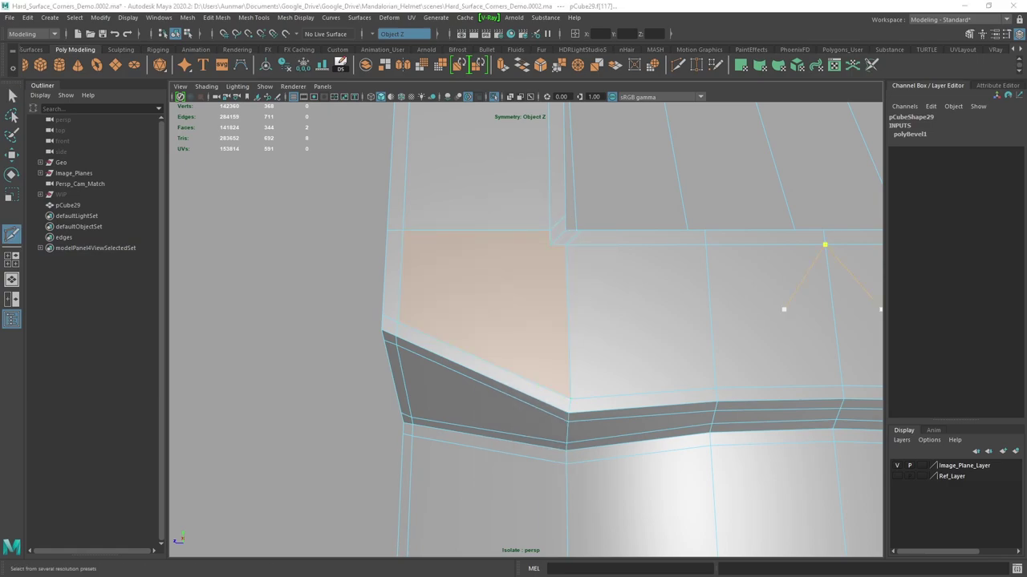
{"action": "mouse_move", "coordinate": [591, 373]}
{"action": "left_mouse_down", "text": "alt"}
{"action": "mouse_move", "coordinate": [589, 382]}
{"action": "mouse_move", "coordinate": [575, 365]}
{"action": "left_mouse_up", "text": "alt"}
{"action": "middle_click_drag", "start_coordinate": [574, 365], "coordinate": [586, 354], "text": "alt"}
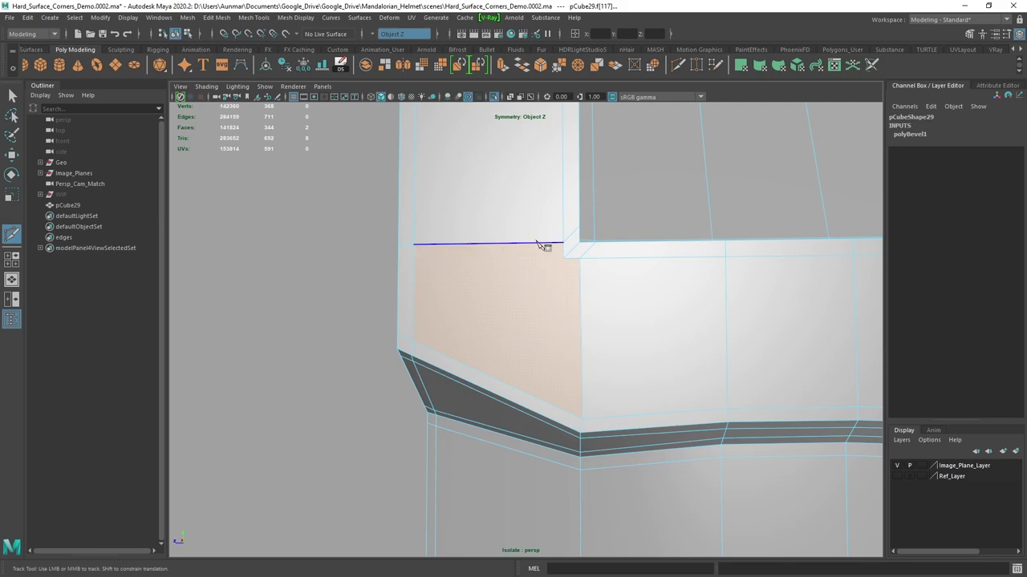
{"action": "left_click_drag", "start_coordinate": [461, 343], "coordinate": [638, 294], "text": "alt"}
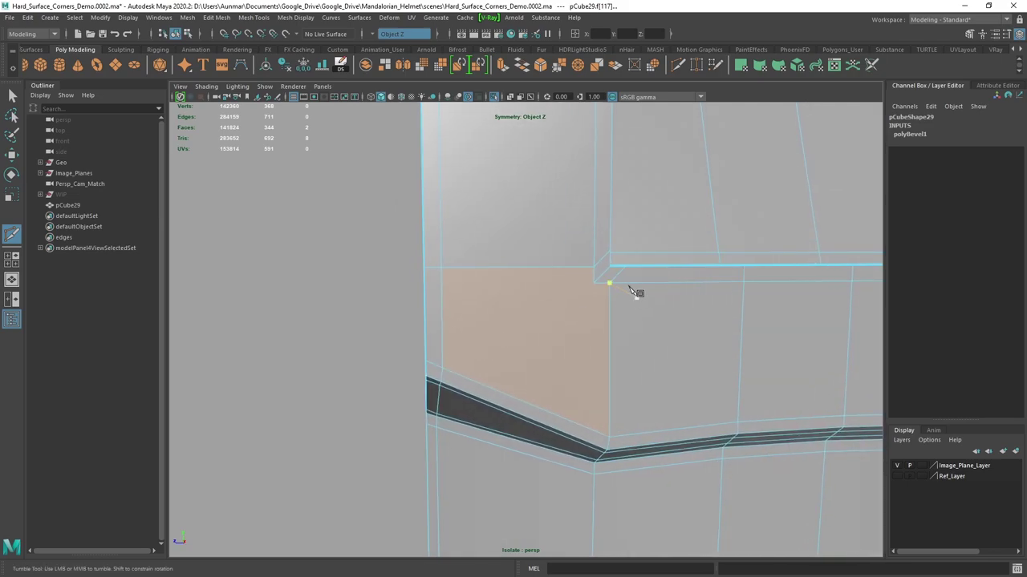
{"action": "left_click", "coordinate": [594, 284]}
{"action": "left_click", "coordinate": [442, 369]}
{"action": "left_click_drag", "start_coordinate": [572, 367], "coordinate": [559, 367], "text": "alt"}
{"action": "key", "text": "q"}
Select the faces around the new diagonal cut to examine their shape.
{"action": "right_click_drag", "start_coordinate": [579, 391], "coordinate": [518, 348], "text": "alt"}
{"action": "left_click_drag", "start_coordinate": [518, 348], "coordinate": [535, 343], "text": "alt"}
{"action": "right_click_drag", "start_coordinate": [515, 272], "coordinate": [516, 303]}
{"action": "left_click", "coordinate": [517, 296]}
{"action": "left_click", "coordinate": [559, 333]}
{"action": "left_click_drag", "start_coordinate": [583, 394], "coordinate": [554, 390], "text": "alt"}
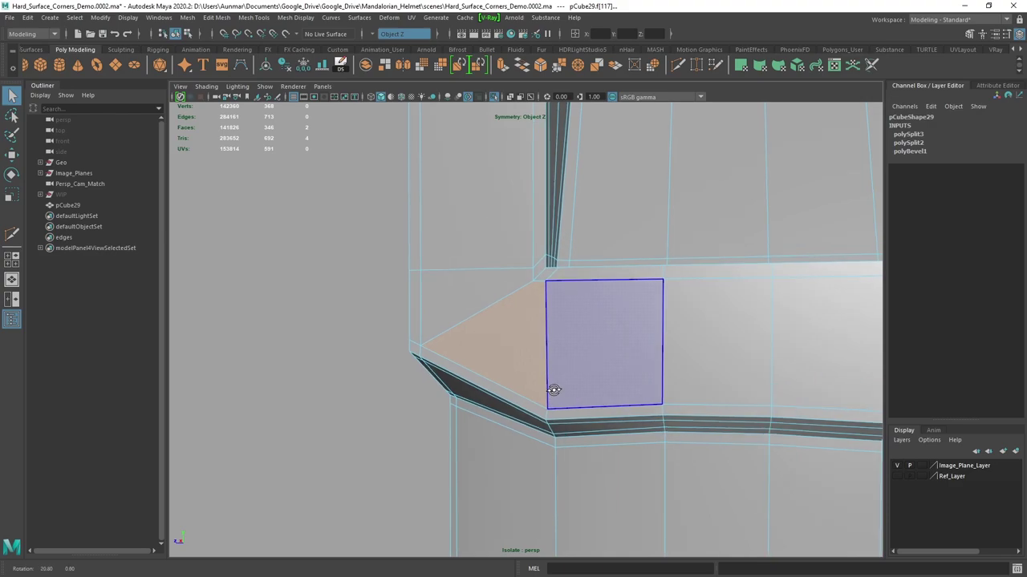
{"action": "right_click_drag", "start_coordinate": [574, 395], "coordinate": [555, 389], "text": "alt"}
{"action": "left_click_drag", "start_coordinate": [555, 389], "coordinate": [550, 375], "text": "alt"}
Insert an edge loop with Multi-Cut down the middle of the side post and across the front band below the notch.
{"action": "right_click", "coordinate": [494, 254], "text": "shift"}
{"action": "right_click_drag", "start_coordinate": [494, 253], "coordinate": [445, 255], "text": "shift"}
{"action": "left_click_drag", "start_coordinate": [462, 291], "coordinate": [496, 298], "text": "alt"}
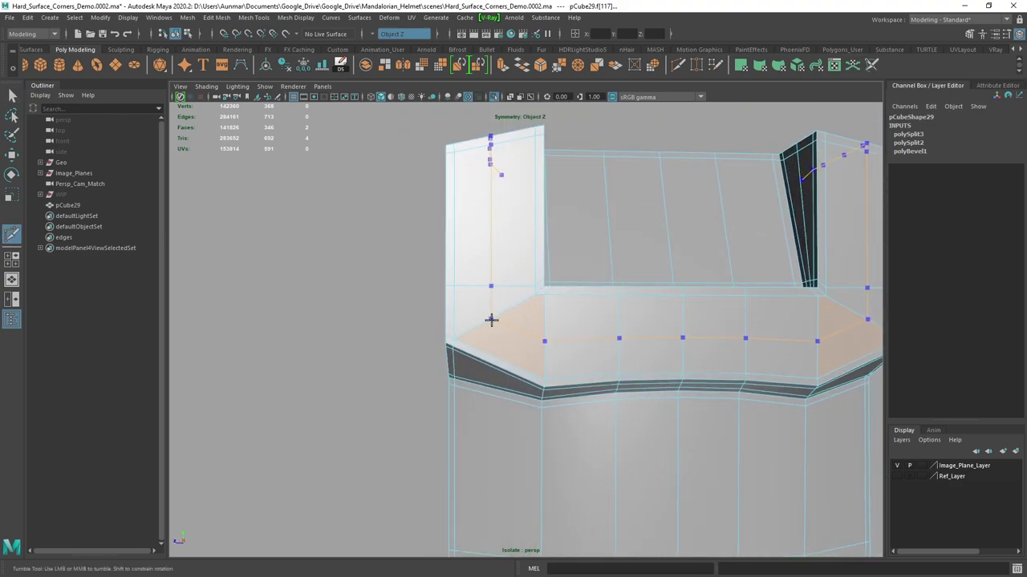
{"action": "left_click", "coordinate": [497, 320], "text": "ctrl"}
{"action": "left_click_drag", "start_coordinate": [579, 343], "coordinate": [529, 273], "text": "alt"}
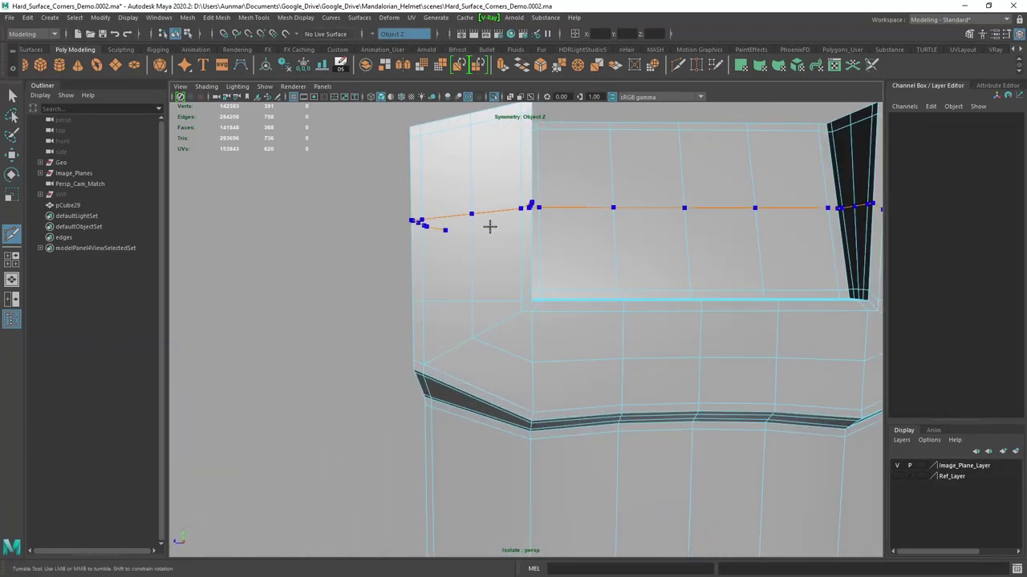
Insert a centered horizontal edge loop with Multi-Cut across the side post and the notch's back wall.
{"action": "middle_click", "coordinate": [490, 227], "text": "ctrl"}
{"action": "scroll", "coordinate": [553, 245], "scroll_direction": "down", "scroll_amount": 4}
{"action": "left_click_drag", "start_coordinate": [619, 262], "coordinate": [584, 272], "text": "alt"}
{"action": "scroll", "coordinate": [507, 268], "scroll_direction": "up", "scroll_amount": 4}
{"action": "scroll", "coordinate": [593, 267], "scroll_direction": "down", "scroll_amount": 2}
{"action": "scroll", "coordinate": [592, 265], "scroll_direction": "up", "scroll_amount": 3}
Preview the panel in smooth display without selection and examine how the notch and its corners are shaded.
{"action": "key", "text": "q"}
{"action": "key", "text": "3"}
{"action": "right_click_drag", "start_coordinate": [548, 203], "coordinate": [618, 175]}
{"action": "scroll", "coordinate": [726, 179], "scroll_direction": "down", "scroll_amount": 1}
{"action": "left_click", "coordinate": [827, 149]}
{"action": "left_click_drag", "start_coordinate": [658, 261], "coordinate": [553, 290], "text": "alt"}
{"action": "scroll", "coordinate": [594, 249], "scroll_direction": "down", "scroll_amount": 3}
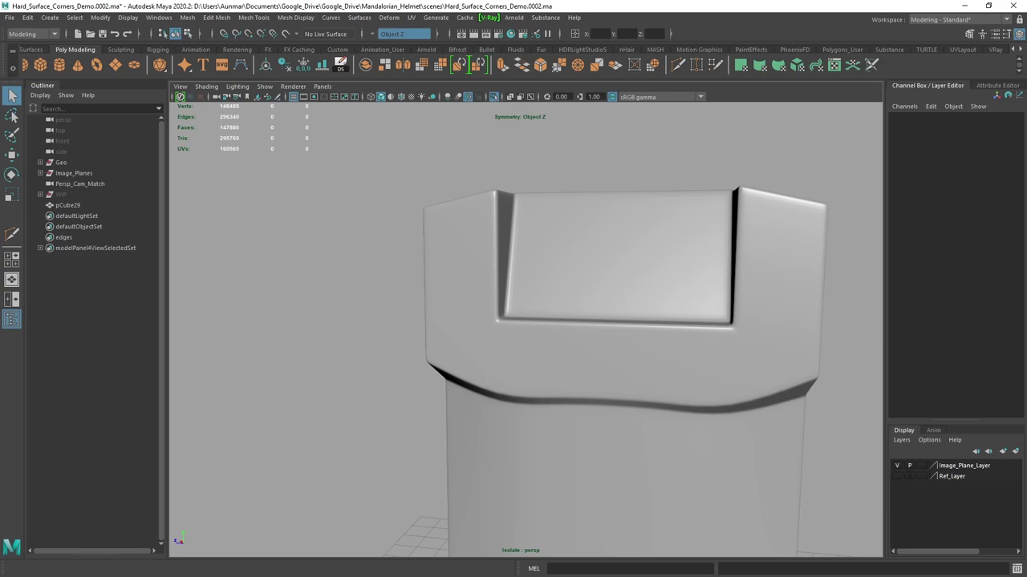
Switch to the reference image board and examine the side panel's notch and the helmet's other views.
{"action": "key", "text": "alt+Tab"}
{"action": "scroll", "coordinate": [538, 339], "scroll_direction": "up", "scroll_amount": 10}
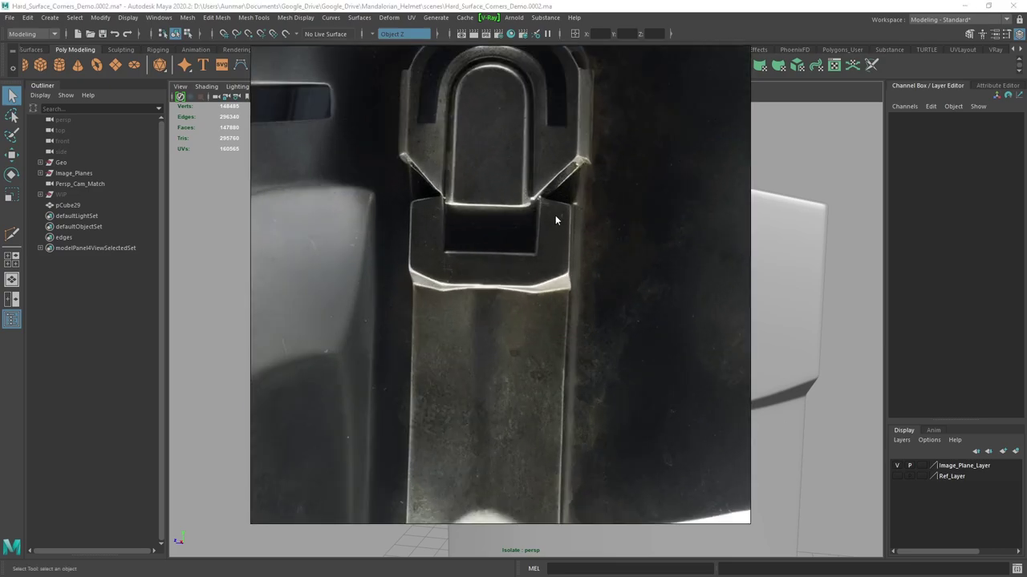
{"action": "scroll", "coordinate": [557, 240], "scroll_direction": "down", "scroll_amount": 5}
{"action": "middle_click_drag", "start_coordinate": [417, 265], "coordinate": [714, 275]}
{"action": "scroll", "coordinate": [614, 275], "scroll_direction": "up", "scroll_amount": 2}
{"action": "middle_click_drag", "start_coordinate": [533, 278], "coordinate": [641, 307]}
{"action": "scroll", "coordinate": [642, 307], "scroll_direction": "down", "scroll_amount": 2}
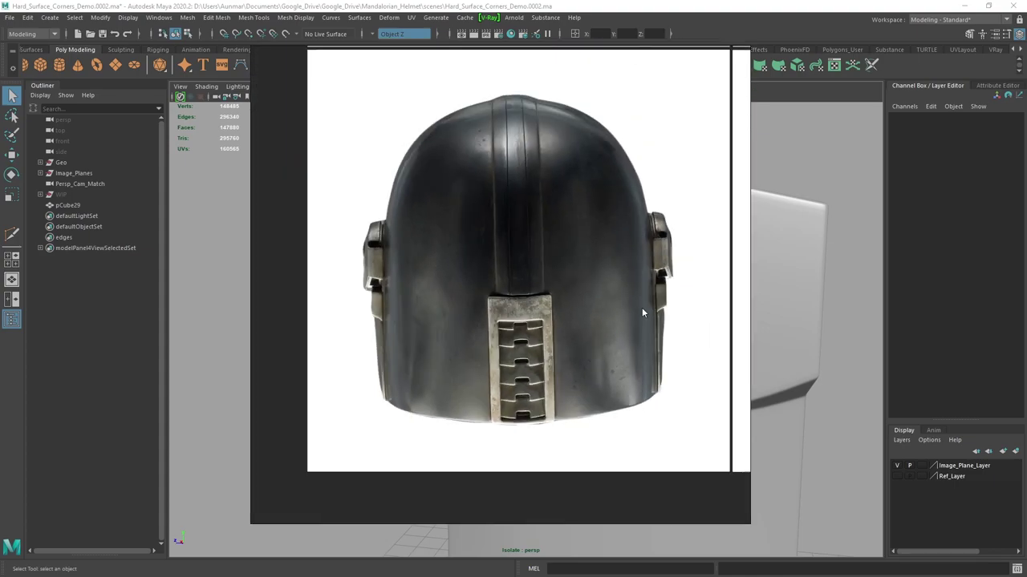
{"action": "scroll", "coordinate": [641, 307], "scroll_direction": "down", "scroll_amount": 5}
{"action": "middle_click_drag", "start_coordinate": [634, 186], "coordinate": [534, 250]}
{"action": "scroll", "coordinate": [534, 249], "scroll_direction": "up", "scroll_amount": 3}
{"action": "middle_click_drag", "start_coordinate": [599, 223], "coordinate": [555, 236]}
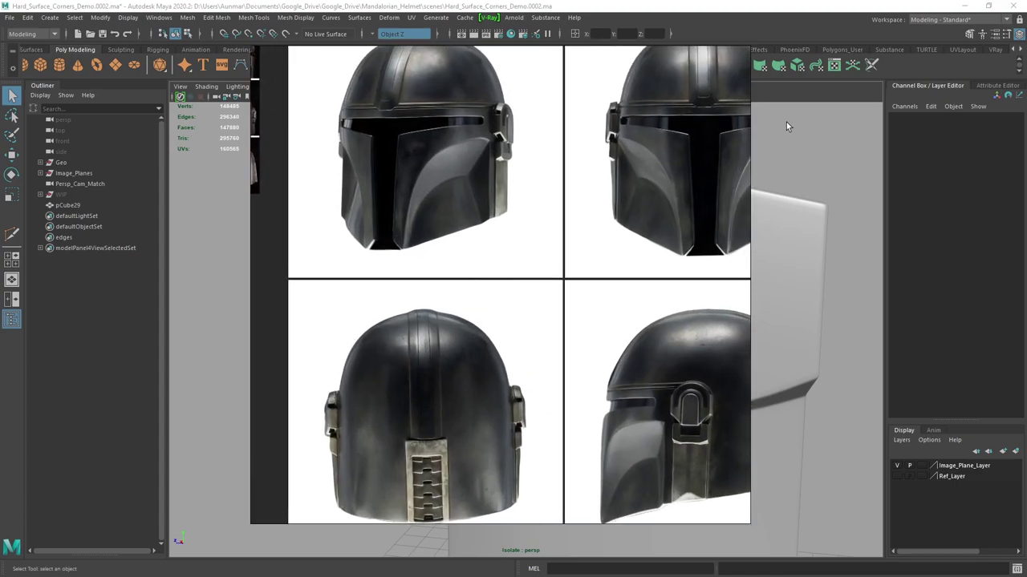
Switch back to Maya, undo the inserted loops, diagonal cut and edge bevel, and return the panel to unsmoothed display.
{"action": "left_click", "coordinate": [794, 5]}
{"action": "left_click_drag", "start_coordinate": [659, 297], "coordinate": [561, 284], "text": "alt"}
{"action": "left_click", "coordinate": [598, 330]}
{"action": "left_click_drag", "start_coordinate": [597, 330], "coordinate": [584, 329], "text": "alt"}
{"action": "key", "text": "ctrl+z"}
{"action": "key", "text": "ctrl+z"}
{"action": "key", "text": "ctrl+z"}
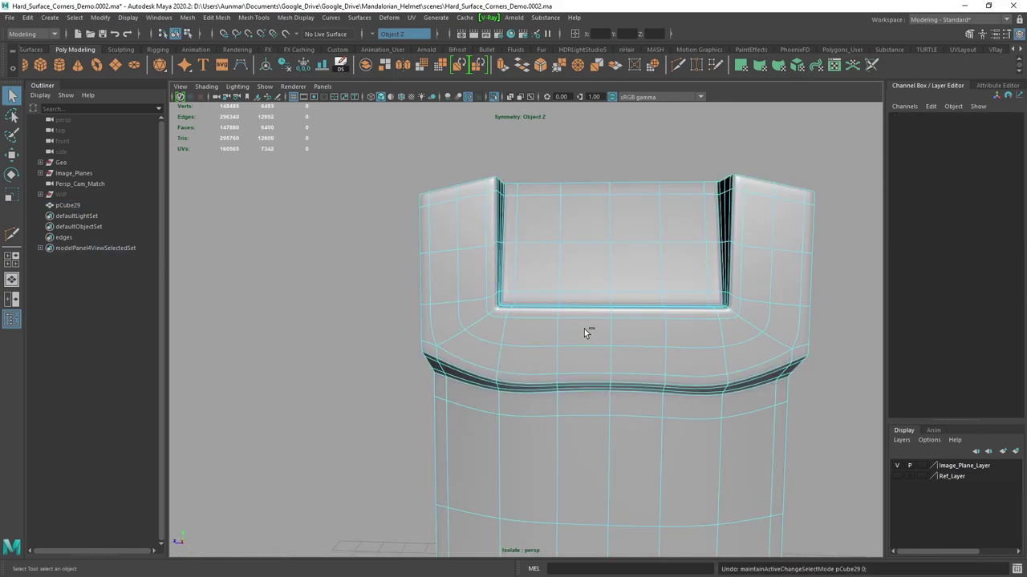
{"action": "key", "text": "ctrl+z"}
{"action": "key", "text": "ctrl+z"}
{"action": "key", "text": "ctrl+z"}
{"action": "key", "text": "ctrl+z"}
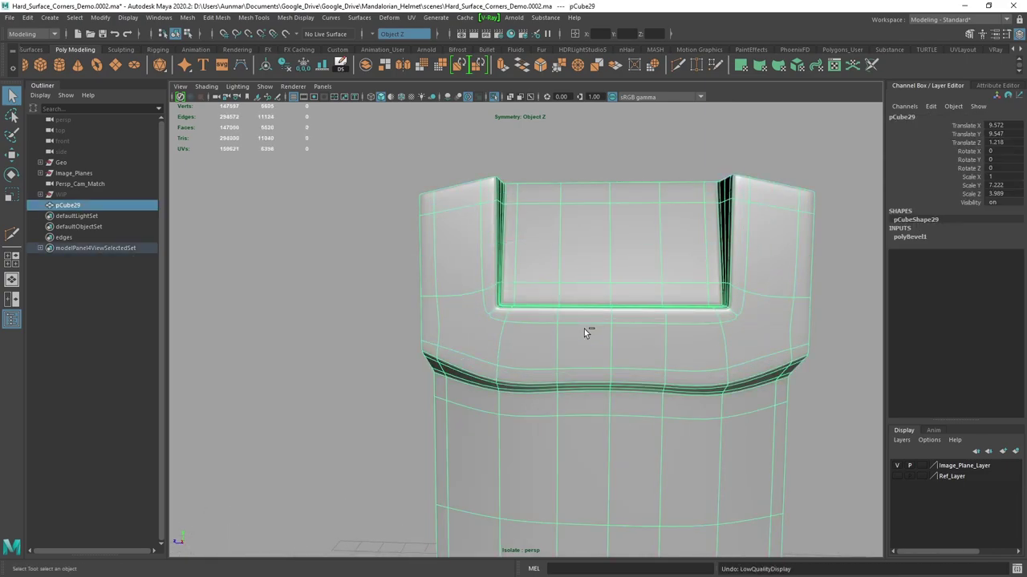
{"action": "key", "text": "ctrl+z"}
{"action": "key", "text": "ctrl+z"}
{"action": "key", "text": "ctrl+z"}
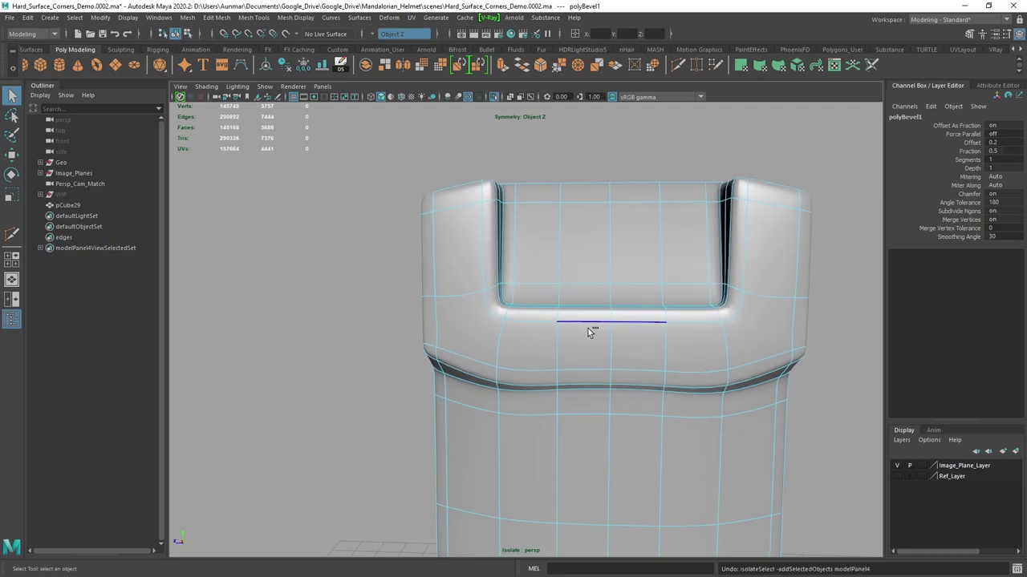
{"action": "key", "text": "ctrl+z"}
{"action": "key", "text": "1"}
{"action": "left_click_drag", "start_coordinate": [569, 340], "coordinate": [532, 329], "text": "alt"}
Insert a vertical edge loop with Multi-Cut down the middle of the unbeveled side post.
{"action": "right_click", "coordinate": [530, 297], "text": "shift"}
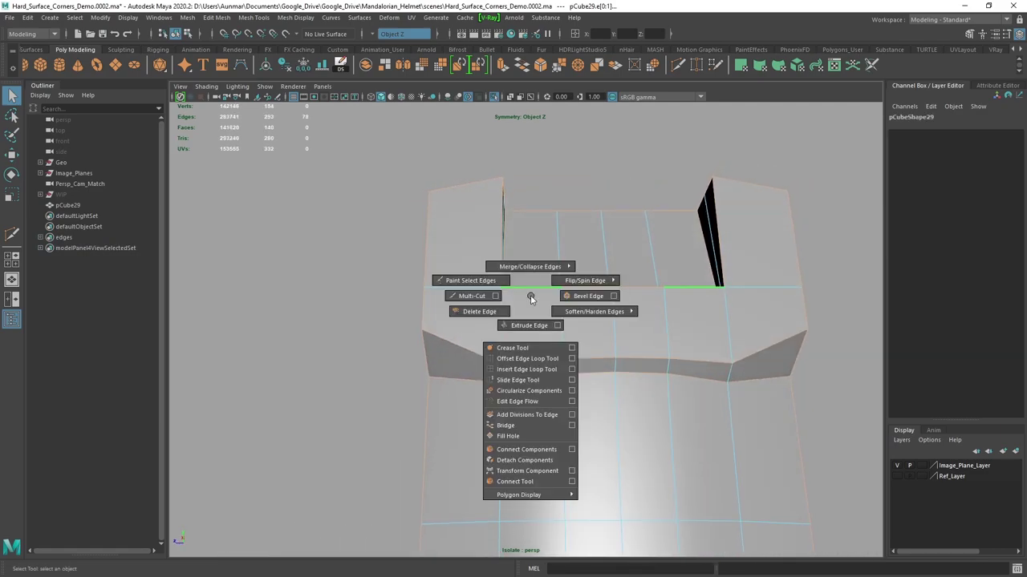
{"action": "right_click_drag", "start_coordinate": [531, 297], "coordinate": [473, 297], "text": "shift"}
{"action": "scroll", "coordinate": [475, 306], "scroll_direction": "up", "scroll_amount": 4}
{"action": "left_click_drag", "start_coordinate": [470, 318], "coordinate": [446, 313], "text": "alt"}
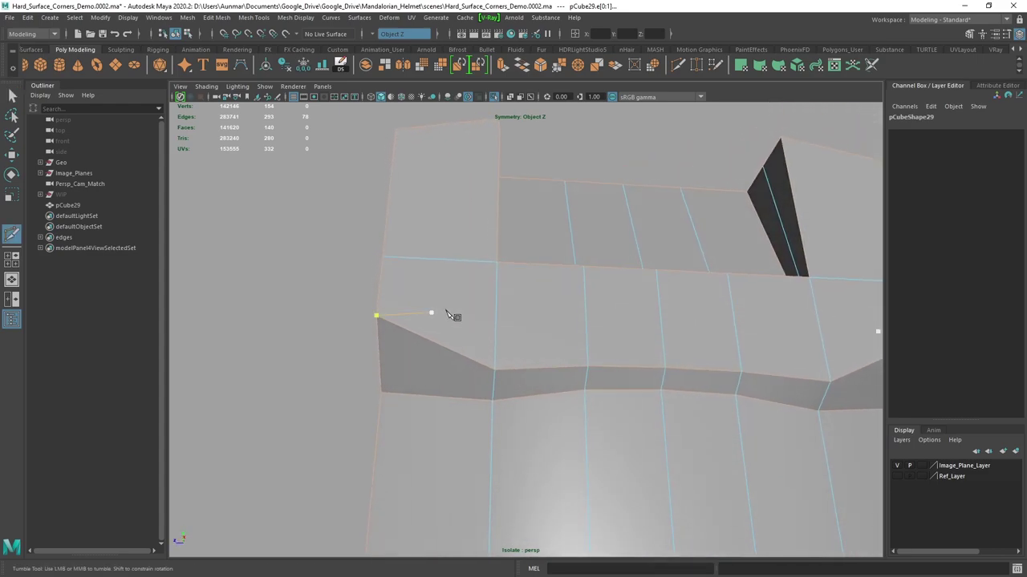
{"action": "left_click", "coordinate": [439, 259], "text": "ctrl"}
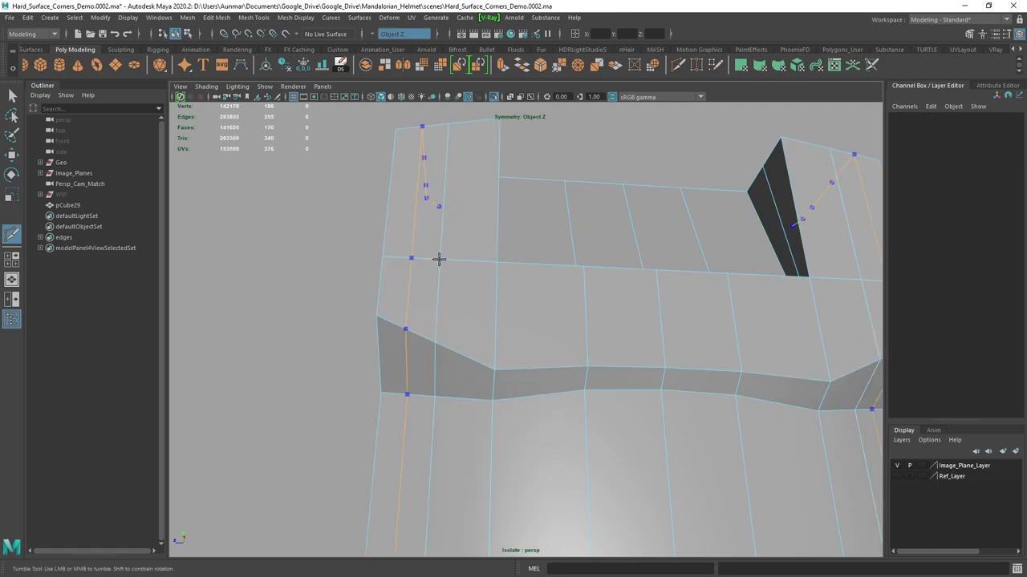
Insert Multi-Cut edge loops across the post and along the front band, with support loops beside the notch's lower corner.
{"action": "left_click", "coordinate": [494, 264]}
{"action": "left_click_drag", "start_coordinate": [547, 288], "coordinate": [482, 225], "text": "alt"}
{"action": "key", "text": "ctrl+z"}
{"action": "middle_click", "coordinate": [474, 310], "text": "ctrl"}
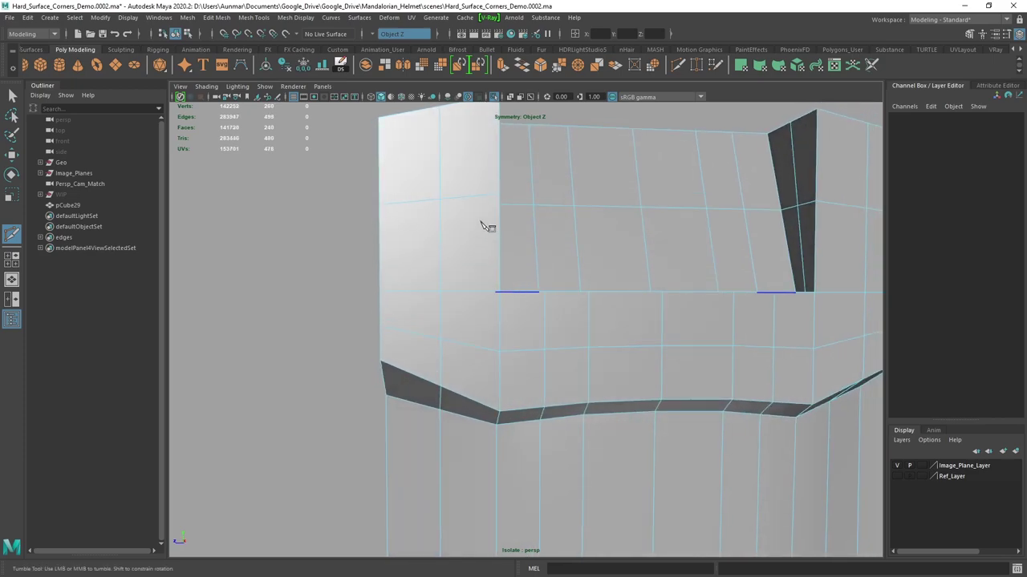
{"action": "left_click_drag", "start_coordinate": [517, 267], "coordinate": [468, 268], "text": "alt"}
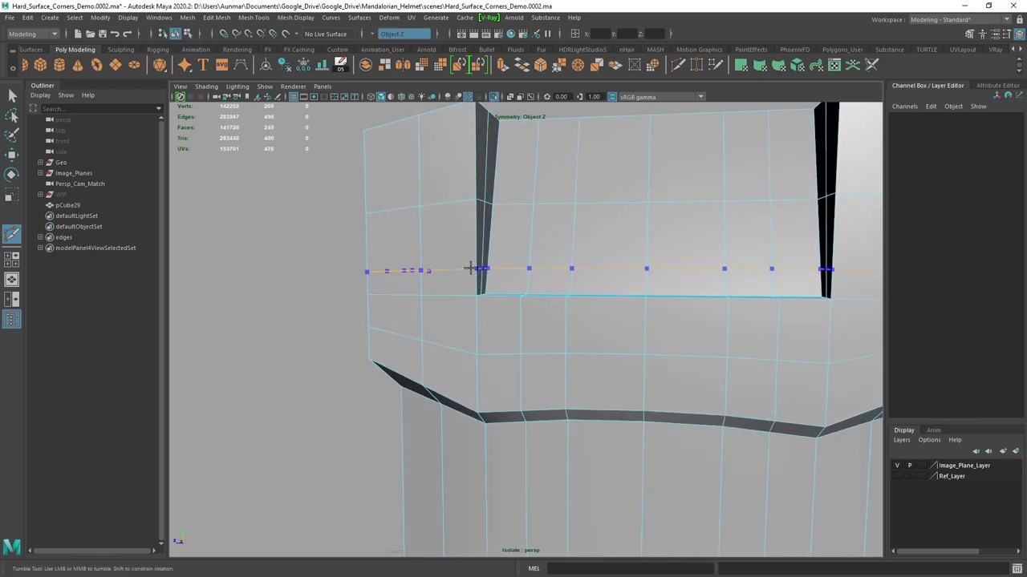
{"action": "key", "text": "q"}
Slide the vertical and horizontal support loops closer to the notch's lower corner.
{"action": "left_click_drag", "start_coordinate": [525, 350], "coordinate": [505, 334], "text": "alt"}
{"action": "double_click", "coordinate": [527, 313]}
{"action": "key", "text": "w"}
{"action": "scroll", "coordinate": [534, 320], "scroll_direction": "up", "scroll_amount": 2}
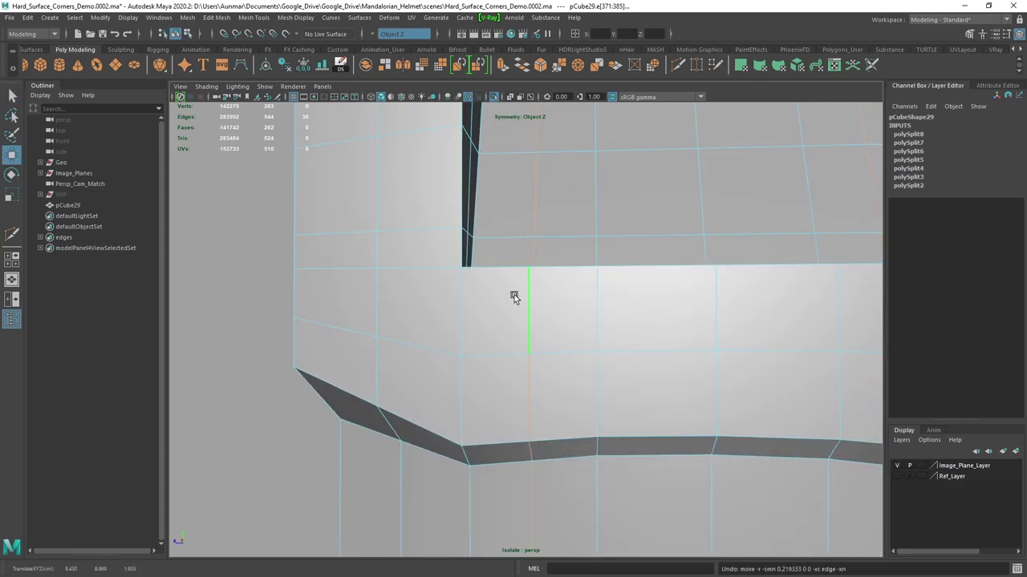
{"action": "scroll", "coordinate": [539, 330], "scroll_direction": "down", "scroll_amount": 8}
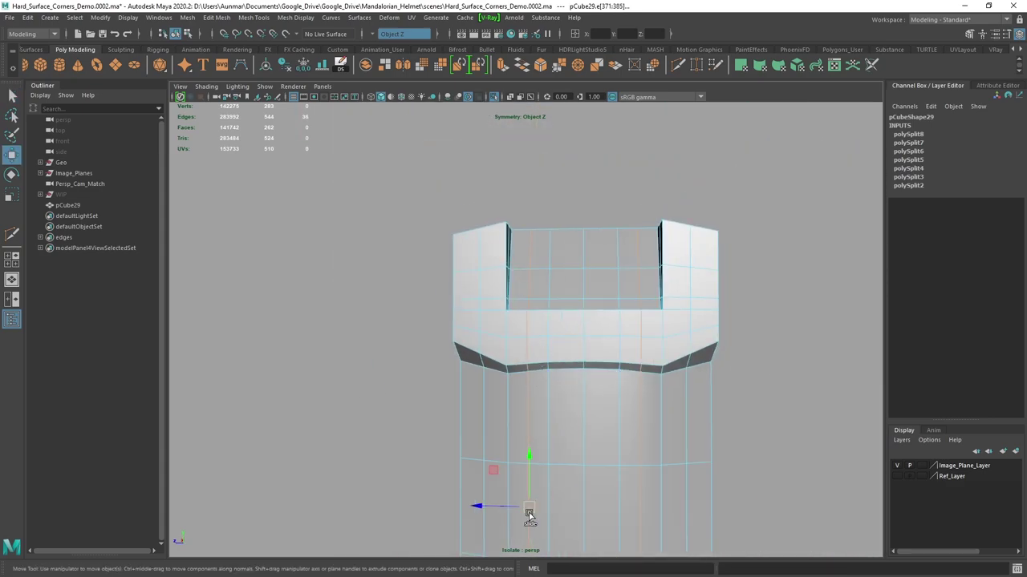
{"action": "scroll", "coordinate": [515, 370], "scroll_direction": "up", "scroll_amount": 7}
{"action": "left_click_drag", "start_coordinate": [504, 329], "coordinate": [444, 262], "text": "alt"}
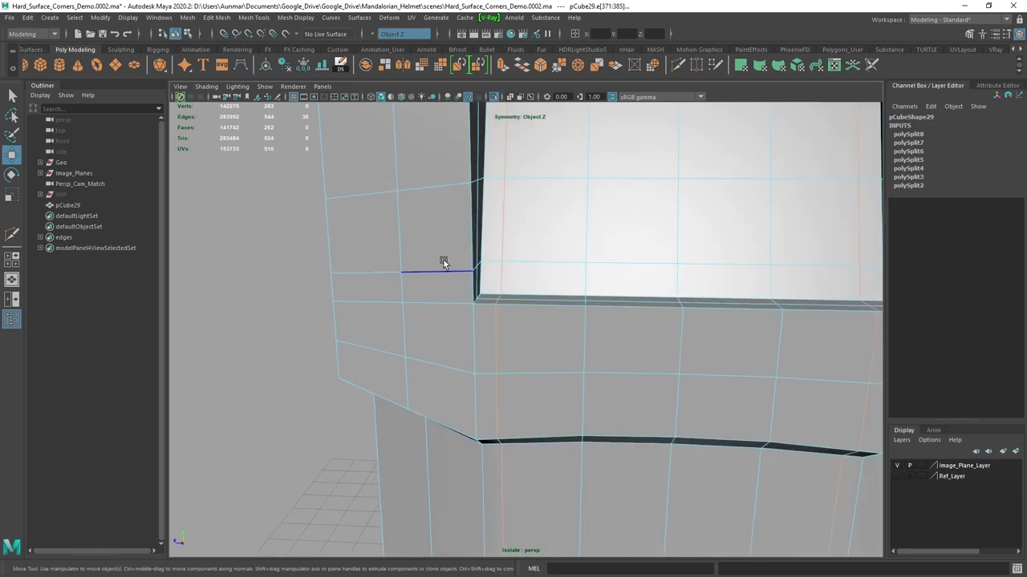
{"action": "left_click_drag", "start_coordinate": [450, 298], "coordinate": [503, 260], "text": "alt"}
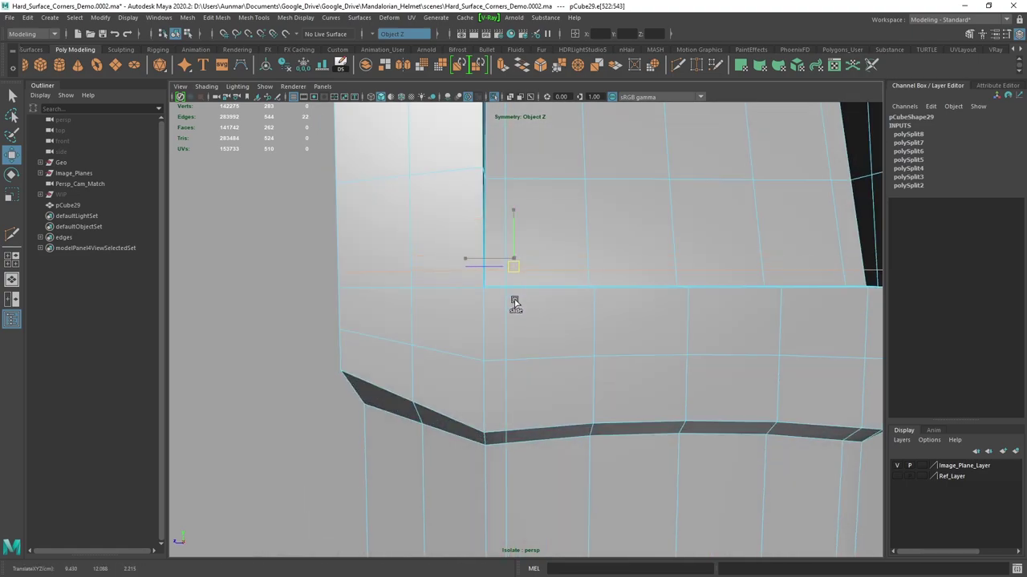
{"action": "scroll", "coordinate": [525, 308], "scroll_direction": "down", "scroll_amount": 4}
{"action": "scroll", "coordinate": [506, 305], "scroll_direction": "up", "scroll_amount": 4}
{"action": "mouse_move", "coordinate": [532, 309]}
{"action": "left_mouse_down", "text": "alt"}
{"action": "mouse_move", "coordinate": [507, 305]}
{"action": "mouse_move", "coordinate": [532, 294]}
{"action": "left_mouse_up", "text": "alt"}
Preview the panel with its support loops in smooth display, examine the notch corner and return to unsmoothed display.
{"action": "key", "text": "3"}
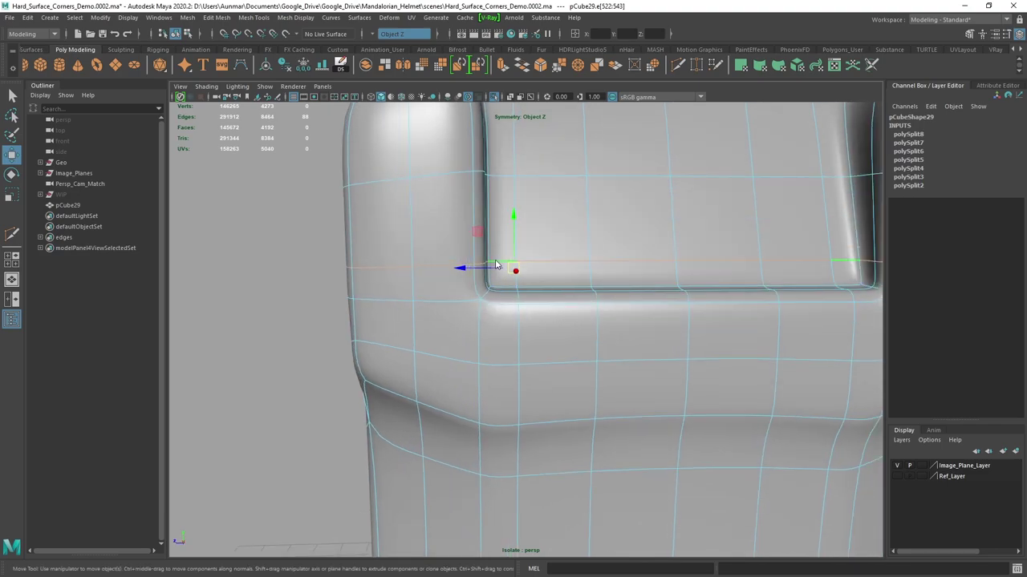
{"action": "key", "text": "q"}
{"action": "right_click_drag", "start_coordinate": [496, 265], "coordinate": [597, 204]}
{"action": "key", "text": "ctrl+z"}
{"action": "left_click_drag", "start_coordinate": [593, 237], "coordinate": [495, 226], "text": "alt"}
{"action": "left_click", "coordinate": [545, 287]}
{"action": "scroll", "coordinate": [546, 288], "scroll_direction": "down", "scroll_amount": 5}
{"action": "left_click_drag", "start_coordinate": [510, 341], "coordinate": [515, 388], "text": "alt"}
{"action": "key", "text": "1"}
Delete the support loops at the notch, the front band's middle loop and the post's horizontal loop, and return to object selection.
{"action": "scroll", "coordinate": [511, 362], "scroll_direction": "up", "scroll_amount": 5}
{"action": "right_click_drag", "start_coordinate": [571, 240], "coordinate": [572, 183]}
{"action": "left_click_drag", "start_coordinate": [554, 263], "coordinate": [539, 281], "text": "alt"}
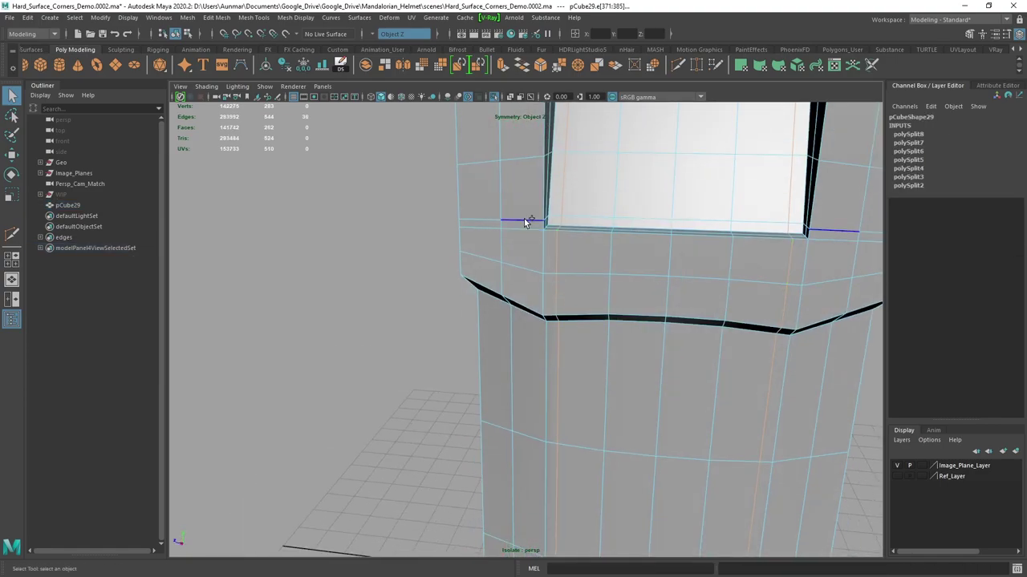
{"action": "left_click_drag", "start_coordinate": [546, 226], "coordinate": [654, 383], "text": "alt"}
{"action": "scroll", "coordinate": [627, 347], "scroll_direction": "up", "scroll_amount": 4}
{"action": "left_click", "coordinate": [488, 374], "text": "shift"}
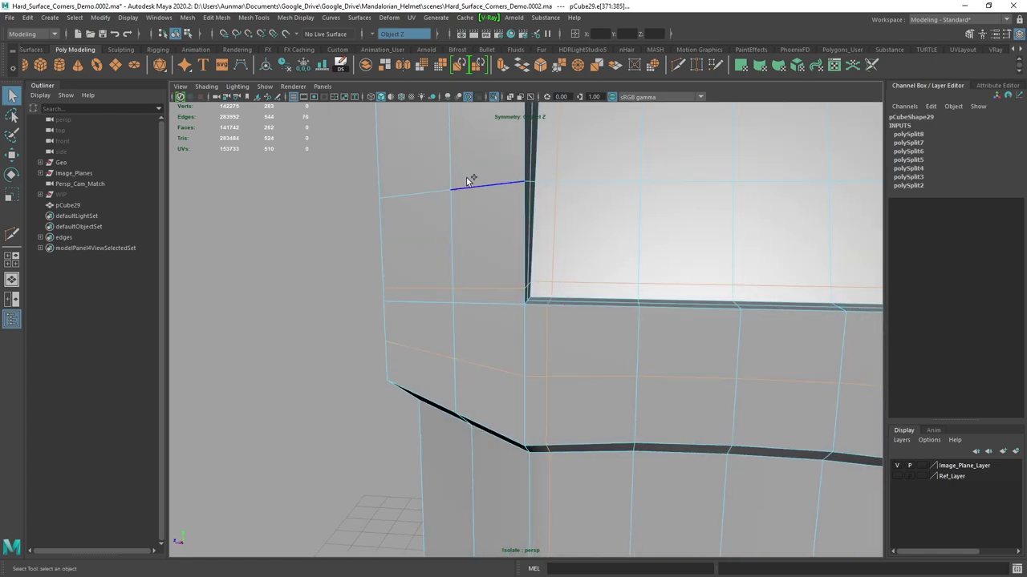
{"action": "double_click", "coordinate": [506, 191], "text": "shift"}
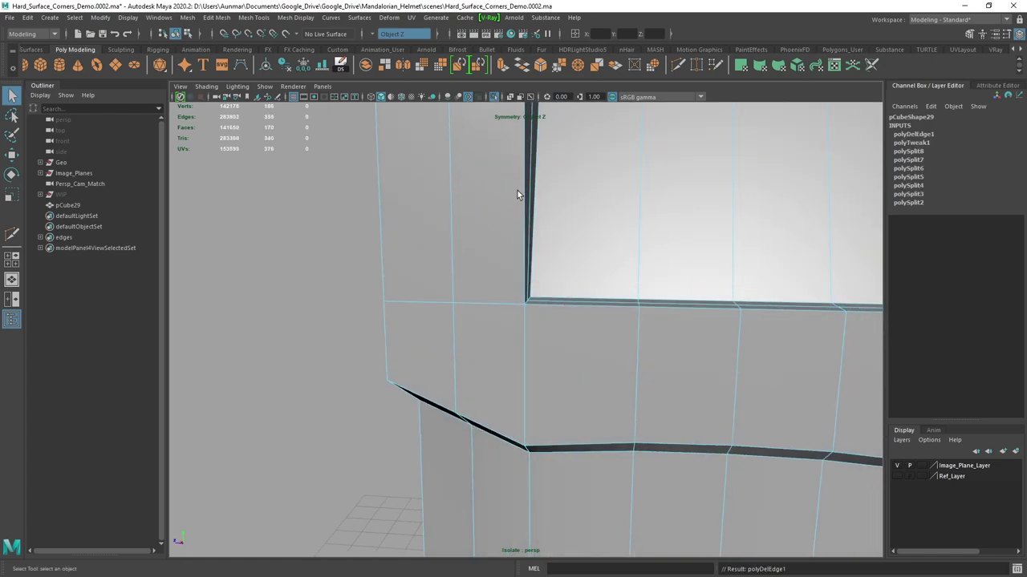
{"action": "scroll", "coordinate": [495, 234], "scroll_direction": "down", "scroll_amount": 2}
{"action": "left_click_drag", "start_coordinate": [495, 234], "coordinate": [539, 250], "text": "alt"}
{"action": "right_click_drag", "start_coordinate": [495, 209], "coordinate": [604, 151]}
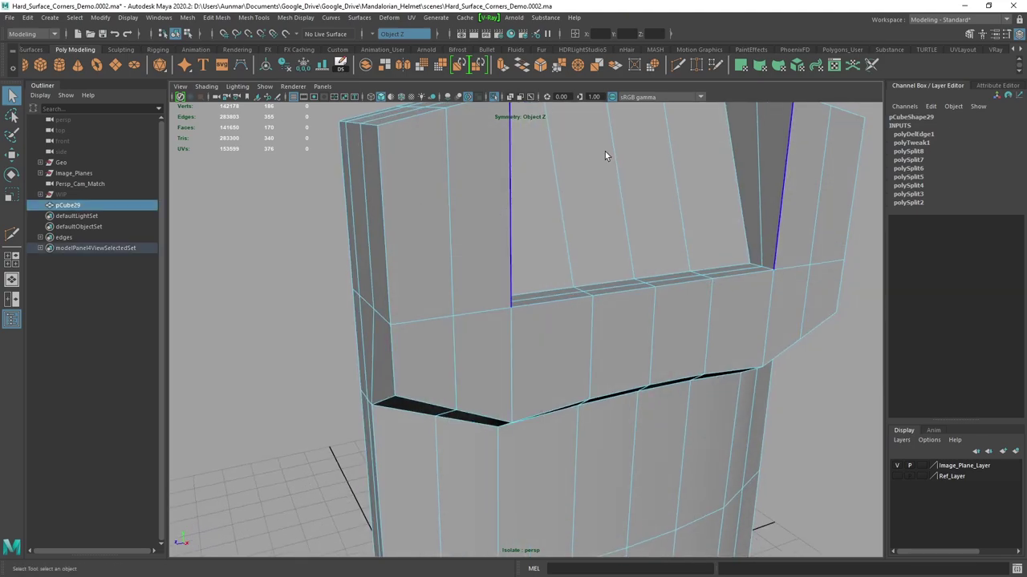
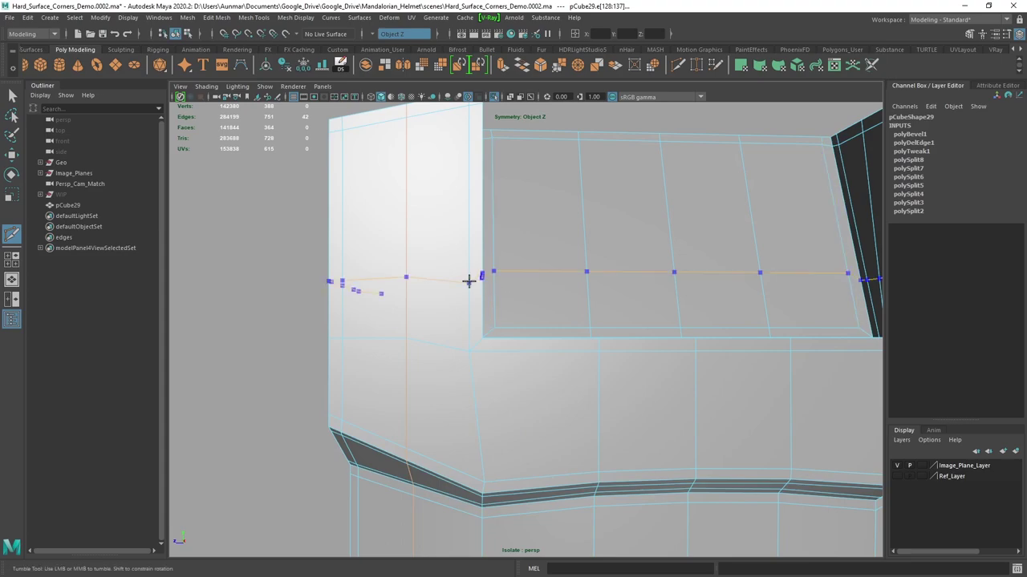
Insert horizontal edge loops with Multi-Cut across the beveled side post and notch wall, and along the band below the notch.
{"action": "left_click", "coordinate": [473, 268], "text": "ctrl"}
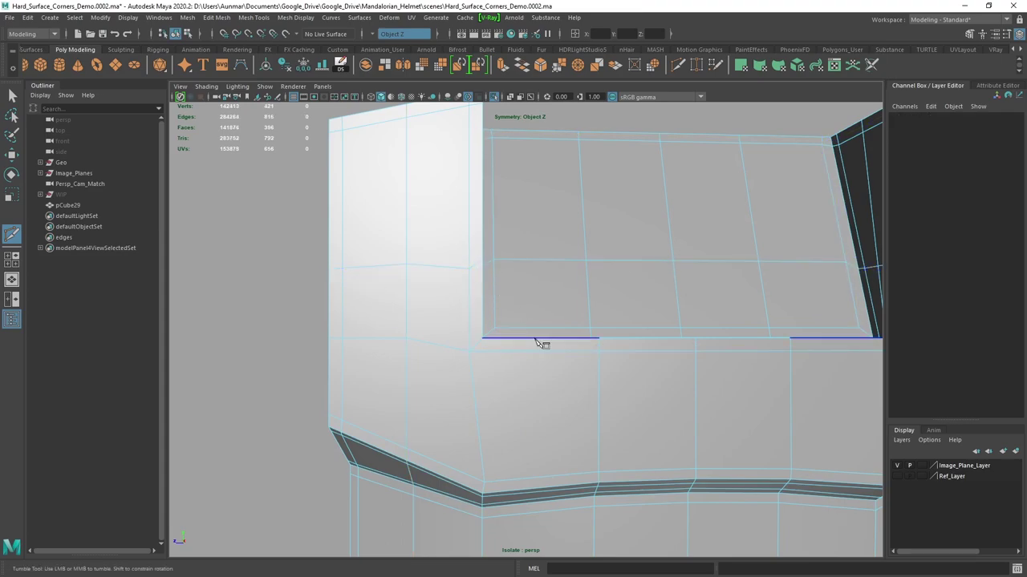
{"action": "left_click_drag", "start_coordinate": [538, 340], "coordinate": [527, 337], "text": "alt"}
{"action": "right_click_drag", "start_coordinate": [703, 296], "coordinate": [514, 321], "text": "alt"}
{"action": "left_click_drag", "start_coordinate": [513, 321], "coordinate": [484, 259], "text": "alt"}
{"action": "left_click", "coordinate": [508, 363], "text": "ctrl"}
{"action": "key", "text": "q"}
{"action": "right_click_drag", "start_coordinate": [463, 223], "coordinate": [462, 191]}
{"action": "left_click_drag", "start_coordinate": [473, 261], "coordinate": [468, 263], "text": "alt"}
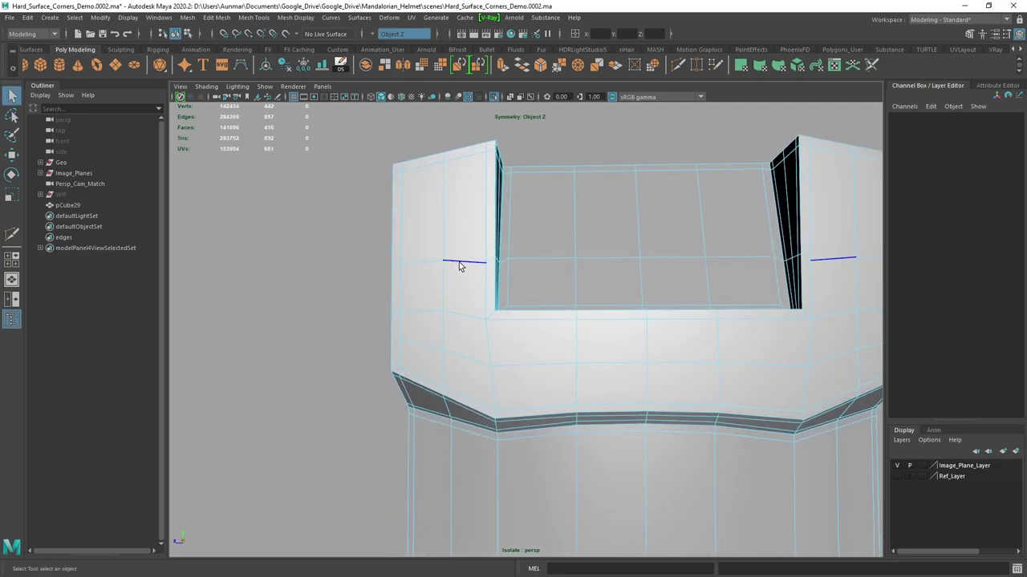
Insert a vertical edge loop with Multi-Cut through the notch wall and front band, just inside the notch's side corner.
{"action": "left_click_drag", "start_coordinate": [541, 314], "coordinate": [531, 318], "text": "alt"}
{"action": "right_click_drag", "start_coordinate": [540, 289], "coordinate": [487, 291], "text": "shift"}
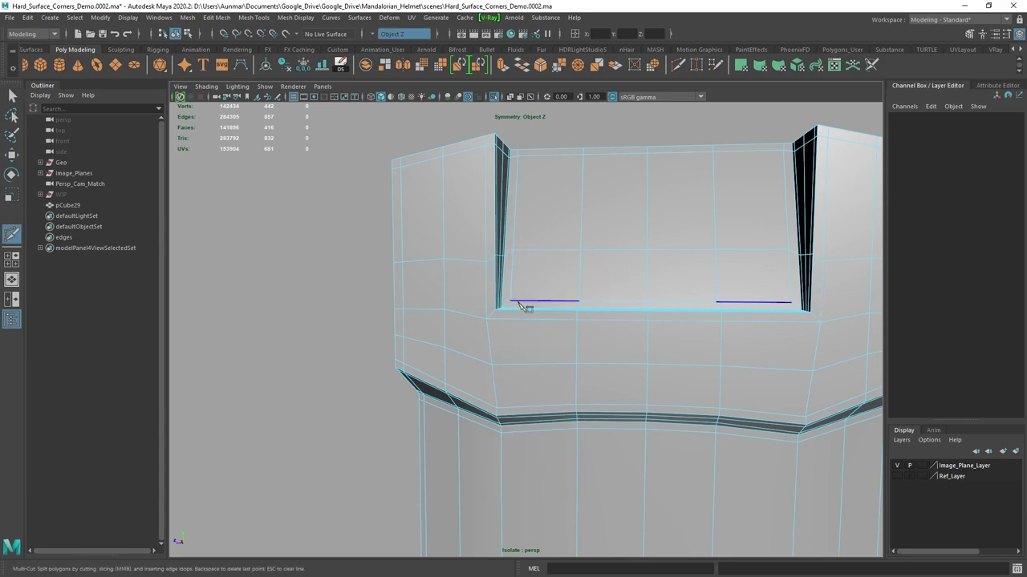
{"action": "left_click", "coordinate": [537, 317], "text": "ctrl"}
{"action": "left_click_drag", "start_coordinate": [538, 317], "coordinate": [486, 297], "text": "alt"}
{"action": "key", "text": "q"}
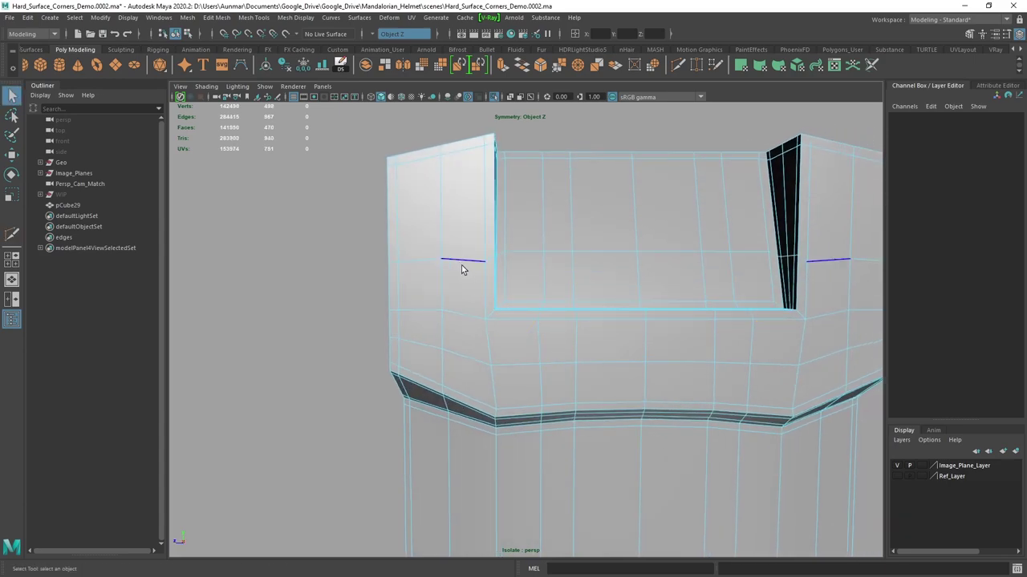
Select the edge loops along the post, band and notch wall to examine how they flow around the corner.
{"action": "double_click", "coordinate": [470, 272]}
{"action": "double_click", "coordinate": [520, 358], "text": "shift"}
{"action": "left_click_drag", "start_coordinate": [532, 388], "coordinate": [488, 295], "text": "alt"}
{"action": "scroll", "coordinate": [474, 304], "scroll_direction": "up", "scroll_amount": 2}
{"action": "scroll", "coordinate": [488, 296], "scroll_direction": "up", "scroll_amount": 2}
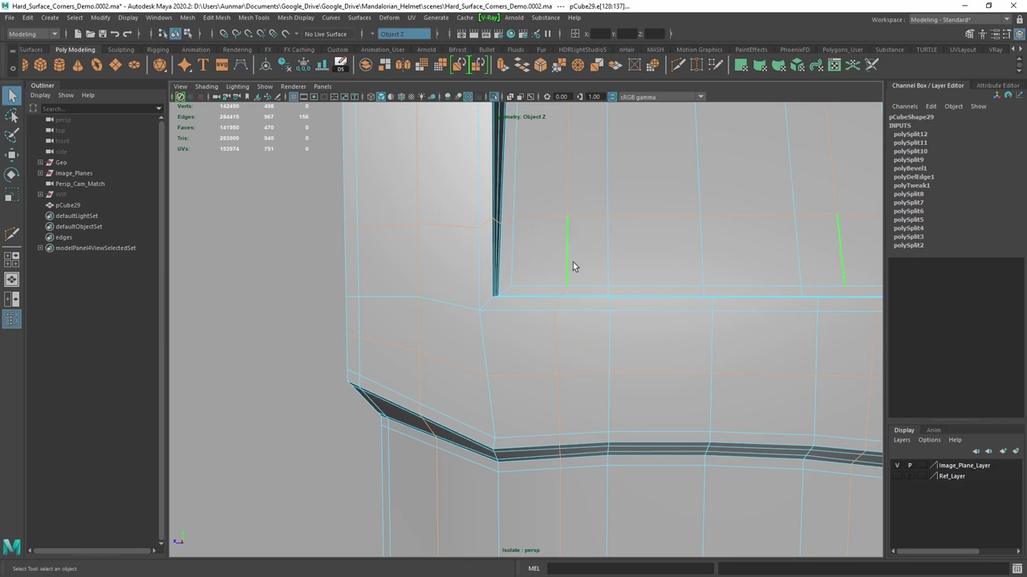
{"action": "left_click_drag", "start_coordinate": [470, 374], "coordinate": [486, 374], "text": "alt"}
{"action": "left_click_drag", "start_coordinate": [435, 309], "coordinate": [462, 309], "text": "alt"}
Cut the corner face diagonally with Multi-Cut, from the notch's beveled lower corner to the crossing of the post and band loops.
{"action": "right_click", "coordinate": [465, 294], "text": "shift"}
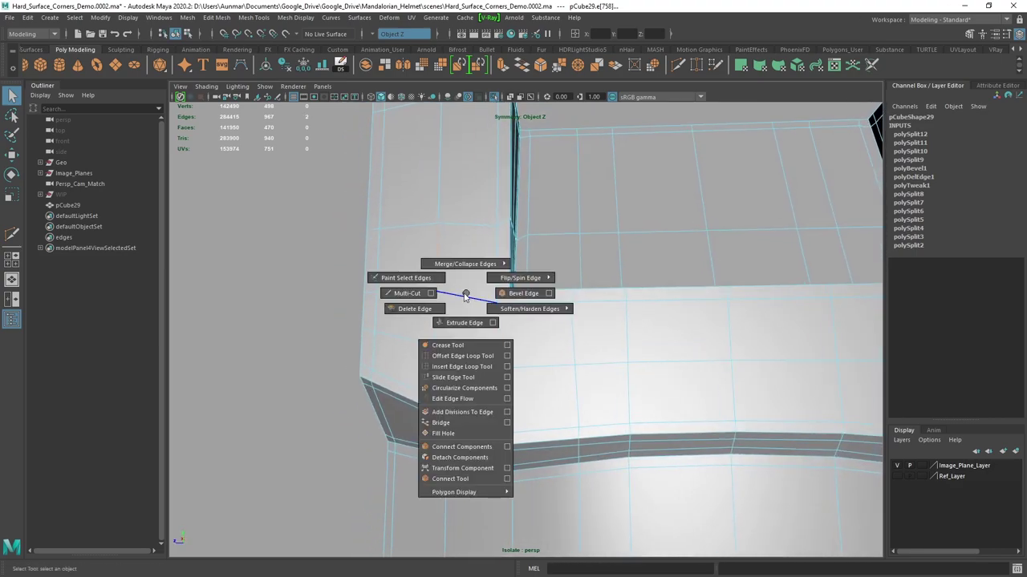
{"action": "right_click_drag", "start_coordinate": [410, 297], "coordinate": [409, 298], "text": "shift"}
{"action": "left_click_drag", "start_coordinate": [451, 321], "coordinate": [462, 275], "text": "alt"}
{"action": "key", "text": "q"}
{"action": "right_click_drag", "start_coordinate": [463, 273], "coordinate": [465, 305]}
{"action": "left_click", "coordinate": [479, 323]}
{"action": "left_click_drag", "start_coordinate": [478, 365], "coordinate": [504, 305], "text": "alt"}
{"action": "right_click", "coordinate": [486, 291], "text": "shift"}
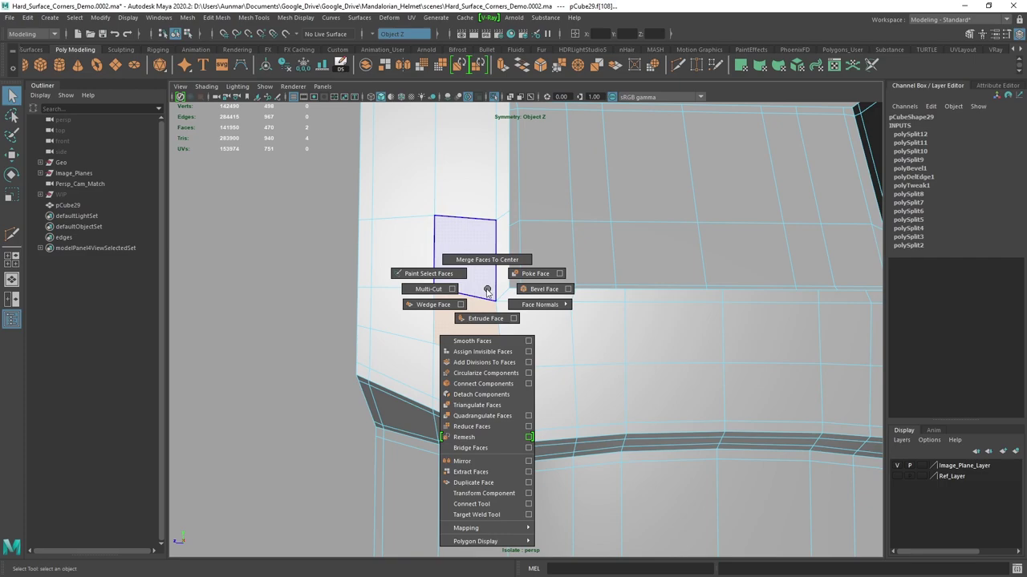
{"action": "right_click_drag", "start_coordinate": [423, 297], "coordinate": [422, 296], "text": "shift"}
{"action": "left_click_drag", "start_coordinate": [422, 296], "coordinate": [436, 346], "text": "alt"}
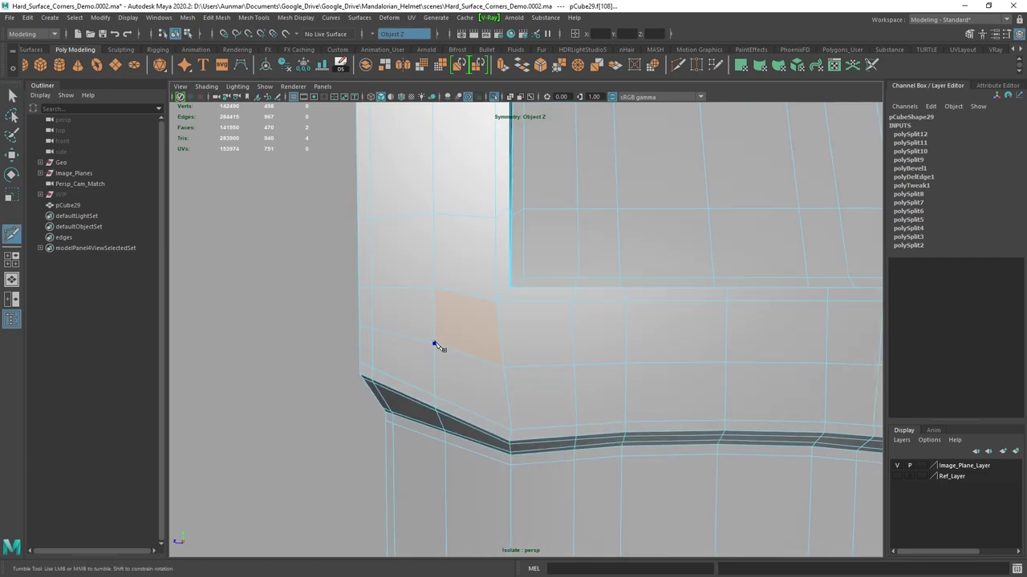
{"action": "key", "text": "q"}
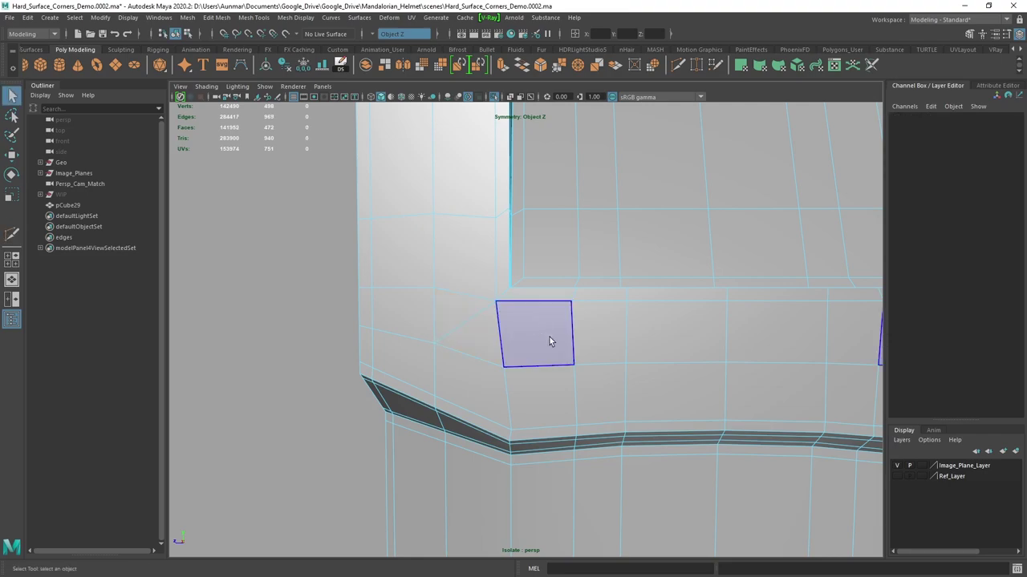
Select the edges running from the notch's beveled corner down the band and across the post to examine them.
{"action": "left_click_drag", "start_coordinate": [550, 337], "coordinate": [515, 303], "text": "alt"}
{"action": "right_click_drag", "start_coordinate": [510, 292], "coordinate": [505, 219]}
{"action": "left_click_drag", "start_coordinate": [505, 223], "coordinate": [508, 266], "text": "alt"}
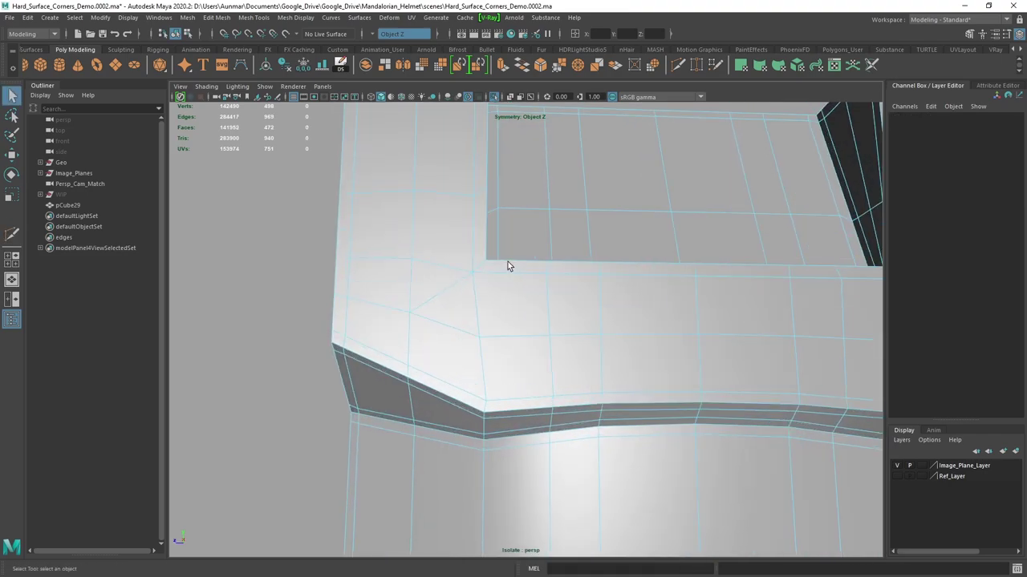
{"action": "left_click", "coordinate": [480, 318]}
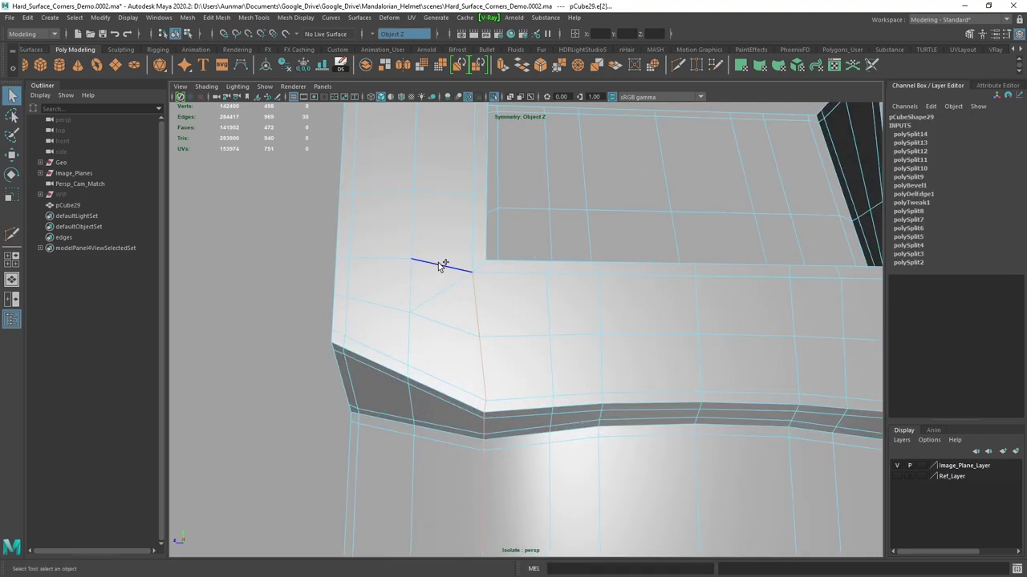
{"action": "left_click_drag", "start_coordinate": [538, 370], "coordinate": [522, 363], "text": "alt"}
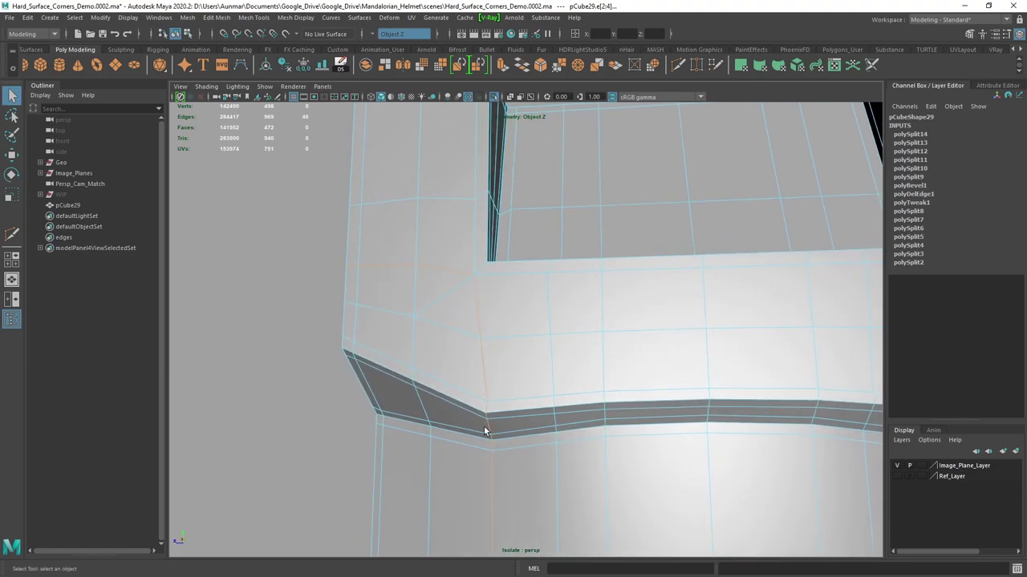
Slide the vertical support loop on the front band closer to the notch's side corner.
{"action": "left_click_drag", "start_coordinate": [477, 306], "coordinate": [527, 305], "text": "alt"}
{"action": "scroll", "coordinate": [477, 315], "scroll_direction": "down", "scroll_amount": 1}
{"action": "key", "text": "w"}
{"action": "scroll", "coordinate": [542, 285], "scroll_direction": "up", "scroll_amount": 1}
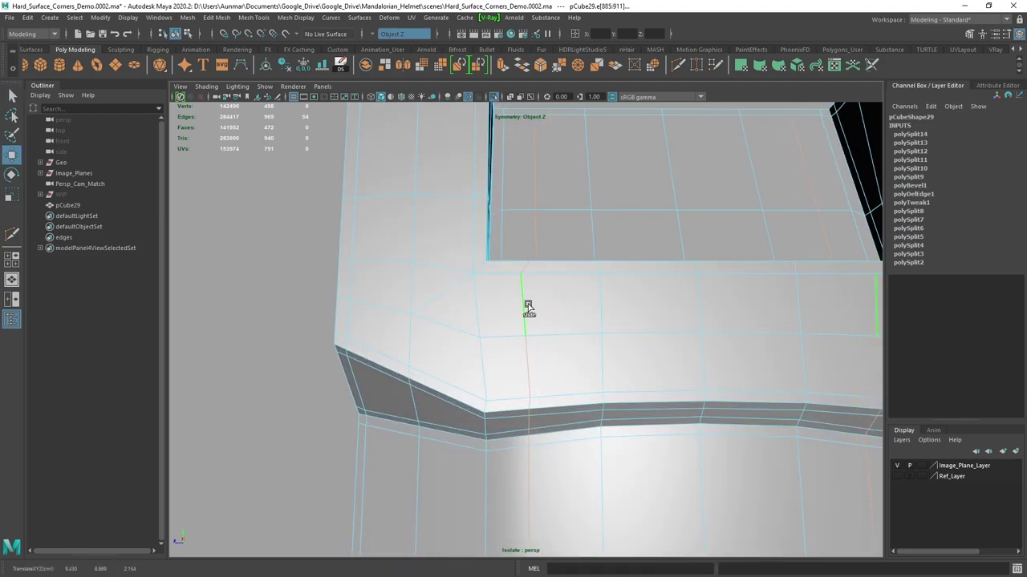
Slide the horizontal edge loop across the post down closer to the notch's corner, checking it in smooth preview.
{"action": "double_click", "coordinate": [442, 196]}
{"action": "left_click_drag", "start_coordinate": [507, 244], "coordinate": [515, 262], "text": "alt"}
{"action": "middle_click_drag", "start_coordinate": [516, 262], "coordinate": [519, 304], "text": "alt"}
{"action": "scroll", "coordinate": [519, 303], "scroll_direction": "up", "scroll_amount": 1}
{"action": "key", "text": "3"}
{"action": "left_click_drag", "start_coordinate": [519, 303], "coordinate": [510, 276], "text": "alt"}
{"action": "scroll", "coordinate": [538, 297], "scroll_direction": "up", "scroll_amount": 1}
{"action": "key", "text": "1"}
{"action": "left_click_drag", "start_coordinate": [523, 210], "coordinate": [523, 211], "text": "ctrl+shift"}
{"action": "mouse_move", "coordinate": [535, 250]}
{"action": "left_mouse_down", "text": "alt"}
{"action": "mouse_move", "coordinate": [527, 273]}
{"action": "mouse_move", "coordinate": [527, 246]}
{"action": "left_mouse_up", "text": "alt"}
{"action": "left_click_drag", "start_coordinate": [546, 210], "coordinate": [522, 256], "text": "ctrl+shift"}
{"action": "key", "text": "q"}
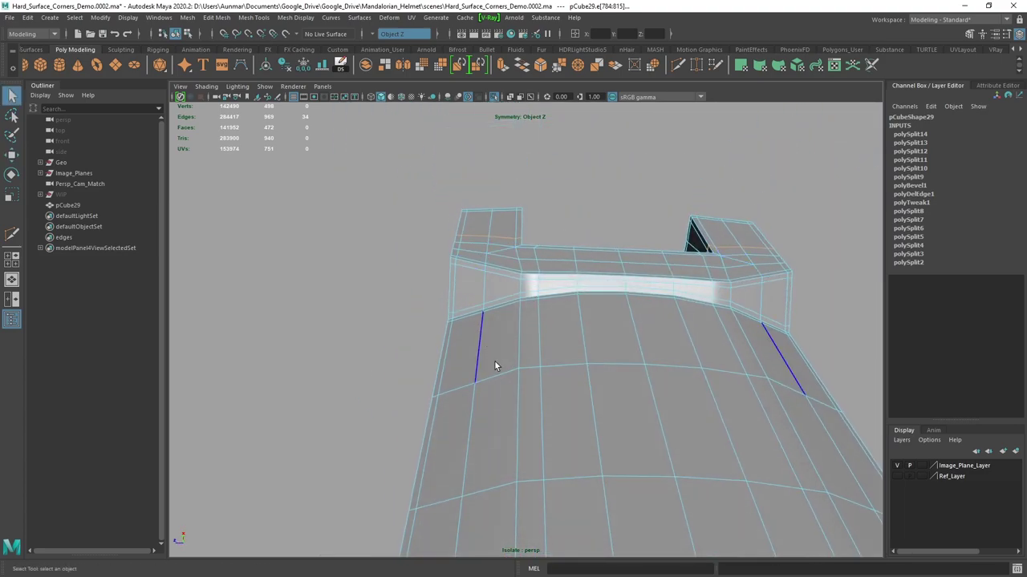
Delete the edge loop that runs from the notch's beveled corner down the band and across the post, including its vertices.
{"action": "left_click_drag", "start_coordinate": [533, 317], "coordinate": [535, 356], "text": "alt"}
{"action": "double_click", "coordinate": [518, 294]}
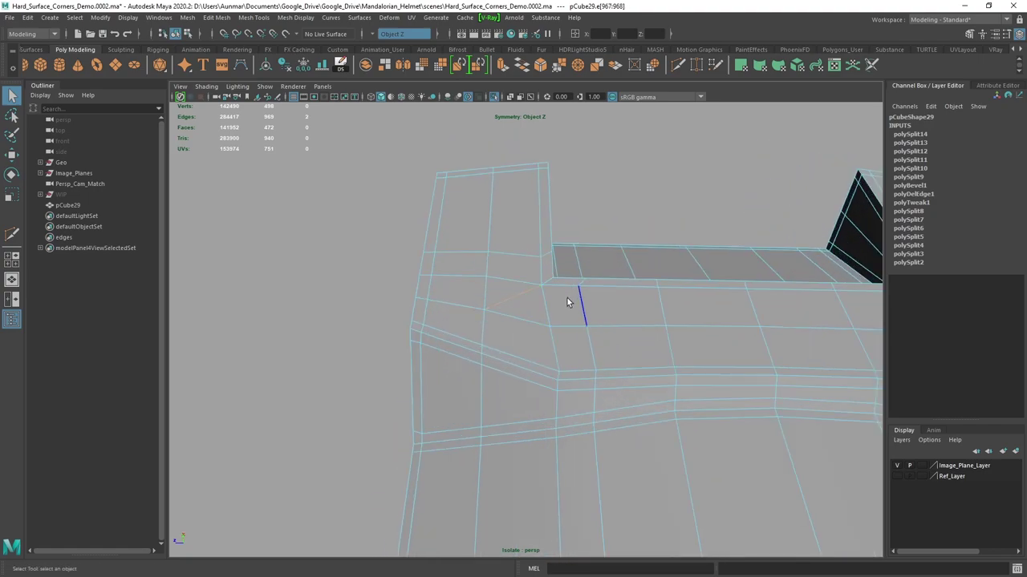
{"action": "left_click_drag", "start_coordinate": [568, 297], "coordinate": [550, 285], "text": "alt"}
{"action": "double_click", "coordinate": [551, 283]}
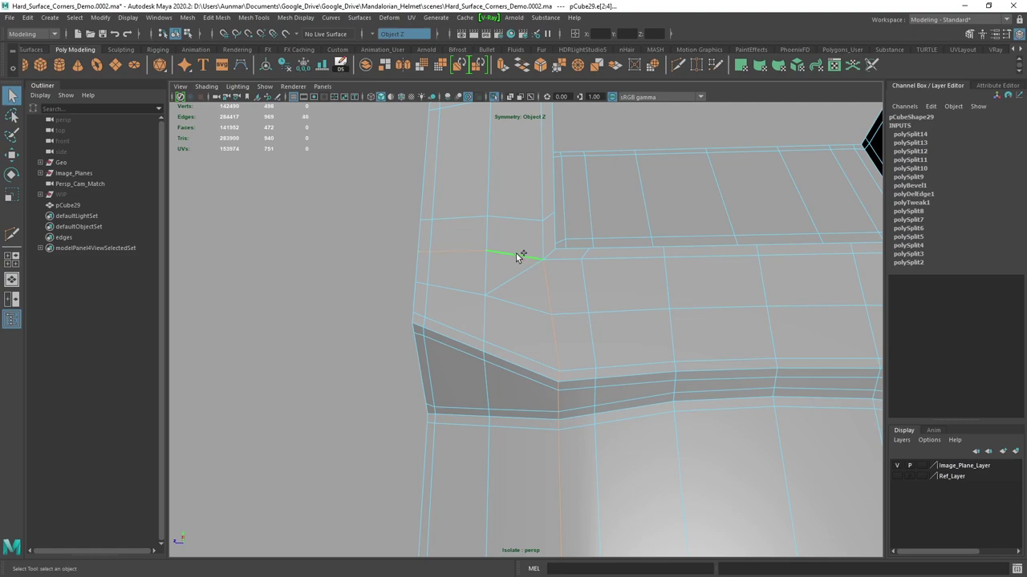
{"action": "double_click", "coordinate": [516, 256], "text": "shift"}
{"action": "scroll", "coordinate": [558, 280], "scroll_direction": "down", "scroll_amount": 5}
{"action": "left_click_drag", "start_coordinate": [559, 281], "coordinate": [559, 319], "text": "alt"}
{"action": "key", "text": "ctrl+Delete"}
{"action": "scroll", "coordinate": [554, 326], "scroll_direction": "up", "scroll_amount": 3}
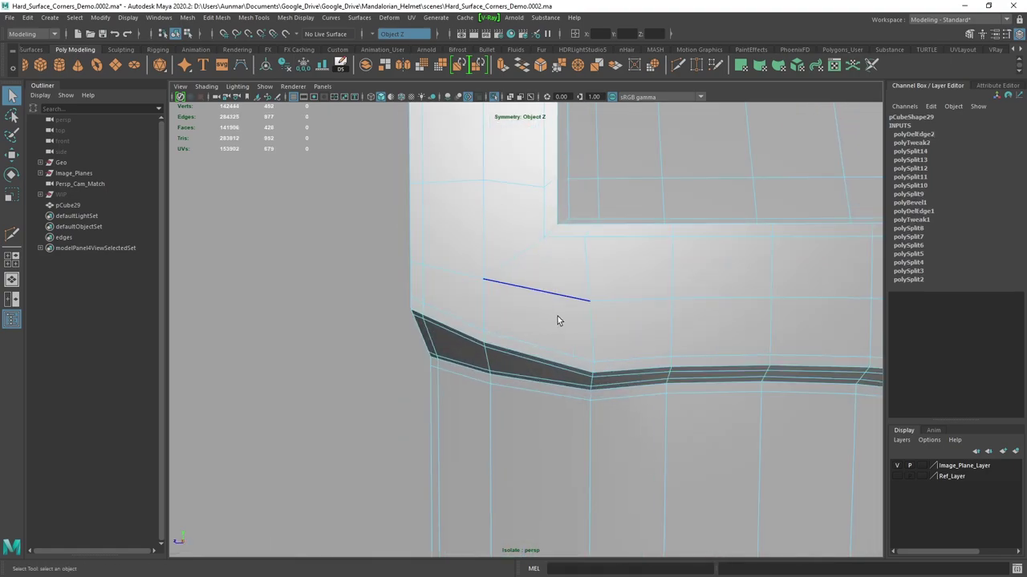
{"action": "key", "text": "ctrl+z"}
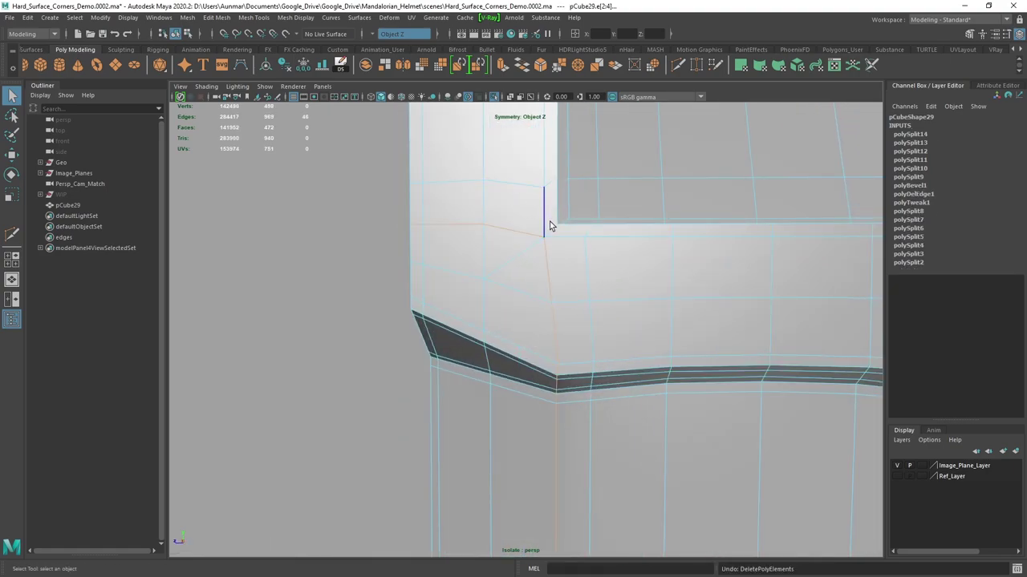
{"action": "scroll", "coordinate": [621, 302], "scroll_direction": "down", "scroll_amount": 2}
{"action": "left_click_drag", "start_coordinate": [622, 301], "coordinate": [518, 270], "text": "alt"}
{"action": "key", "text": "ctrl+Delete"}
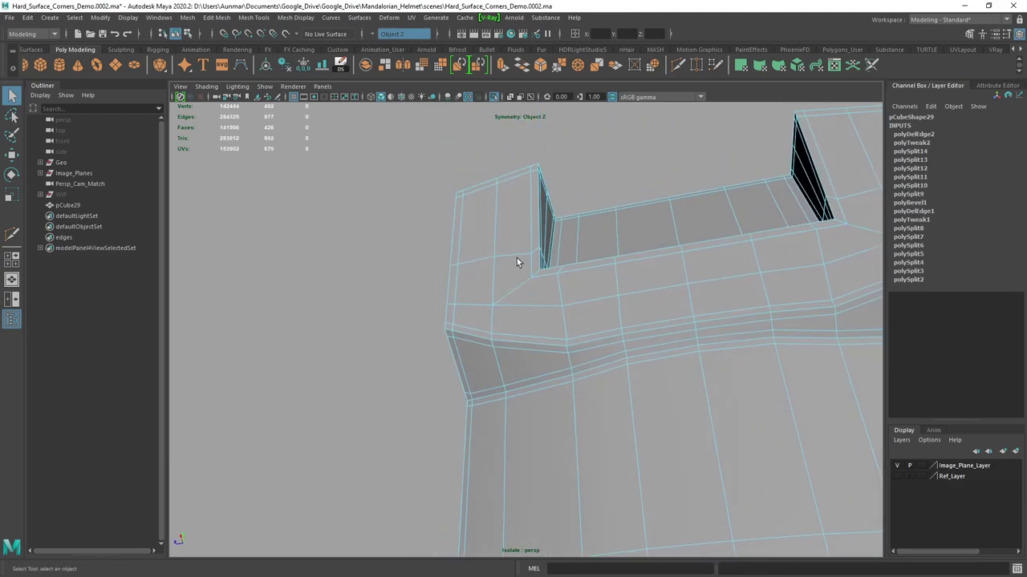
Slide the vertices where the horizontal loop wraps around the notch's side wall down toward the corner.
{"action": "double_click", "coordinate": [498, 226]}
{"action": "left_click_drag", "start_coordinate": [530, 307], "coordinate": [537, 220], "text": "alt"}
{"action": "left_click_drag", "start_coordinate": [611, 311], "coordinate": [545, 304], "text": "alt"}
{"action": "right_click_drag", "start_coordinate": [495, 259], "coordinate": [484, 262]}
{"action": "left_click_drag", "start_coordinate": [529, 285], "coordinate": [585, 314], "text": "alt"}
{"action": "double_click", "coordinate": [589, 276], "text": "shift"}
{"action": "key", "text": "w"}
{"action": "key", "text": "3"}
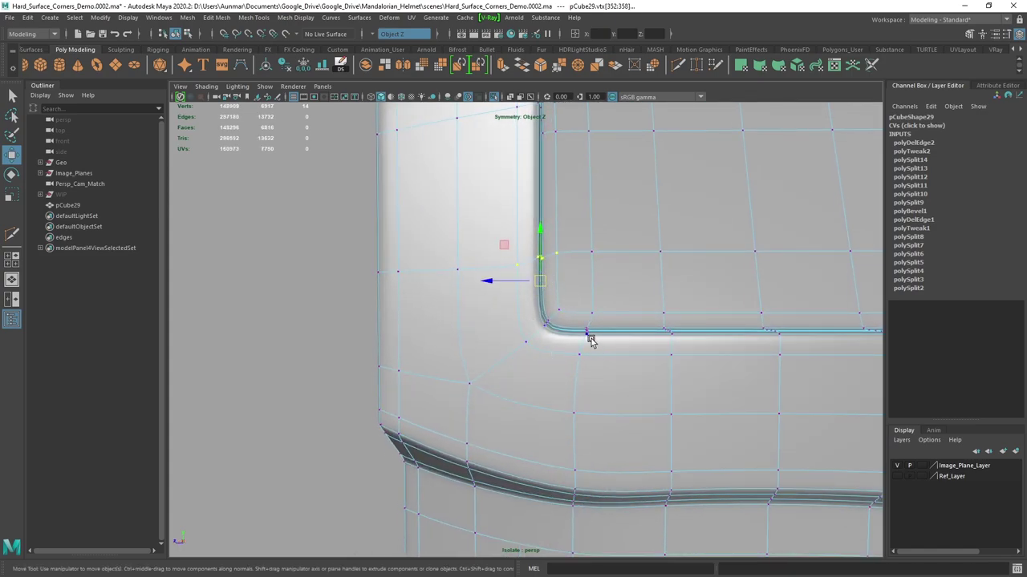
{"action": "left_click_drag", "start_coordinate": [547, 306], "coordinate": [556, 305], "text": "alt"}
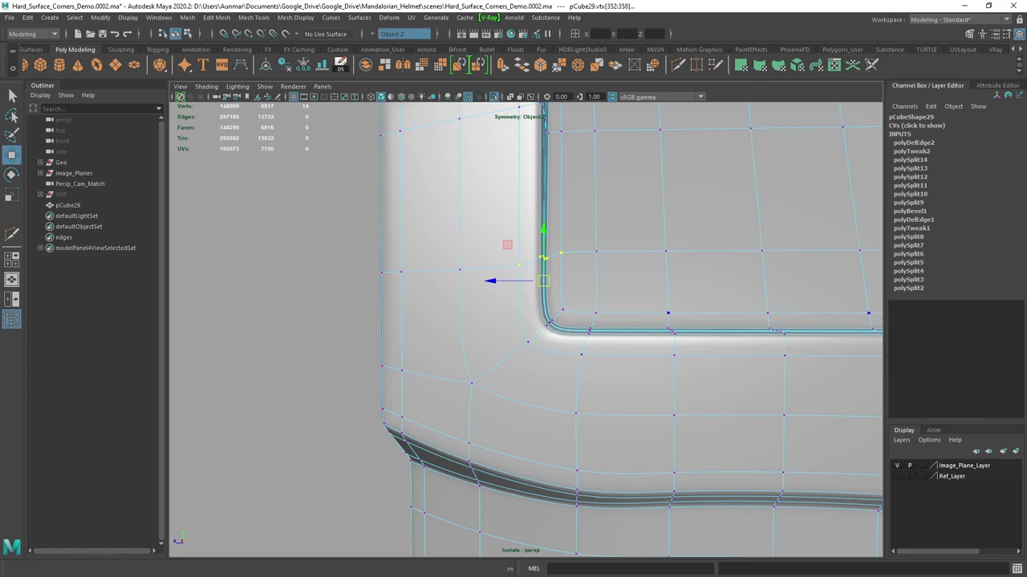
{"action": "left_click_drag", "start_coordinate": [631, 317], "coordinate": [561, 297], "text": "alt"}
{"action": "key", "text": "1"}
{"action": "left_click_drag", "start_coordinate": [540, 260], "coordinate": [539, 265], "text": "ctrl+shift"}
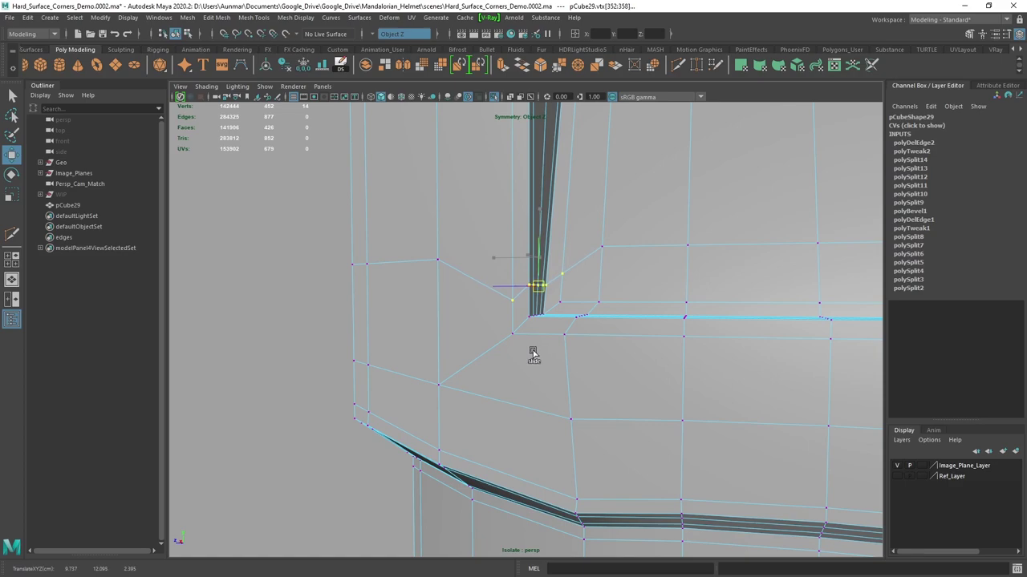
Move the row of vertices across the notch's back wall down toward its lower edge and preview the mesh smoothed.
{"action": "left_click_drag", "start_coordinate": [539, 349], "coordinate": [561, 310], "text": "alt"}
{"action": "left_click", "coordinate": [592, 237]}
{"action": "scroll", "coordinate": [717, 275], "scroll_direction": "down", "scroll_amount": 4}
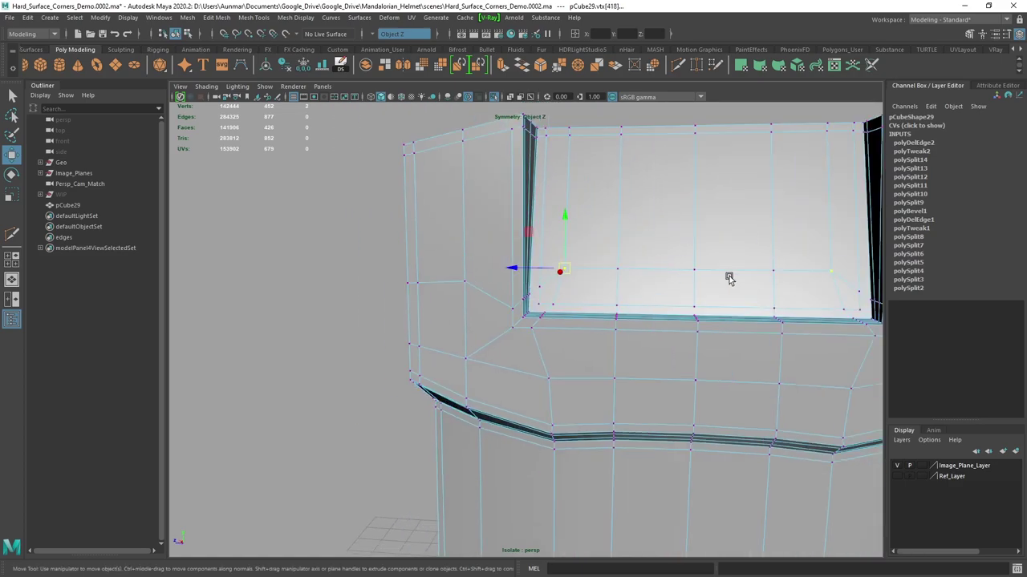
{"action": "left_click_drag", "start_coordinate": [719, 278], "coordinate": [676, 289], "text": "alt"}
{"action": "key", "text": "q"}
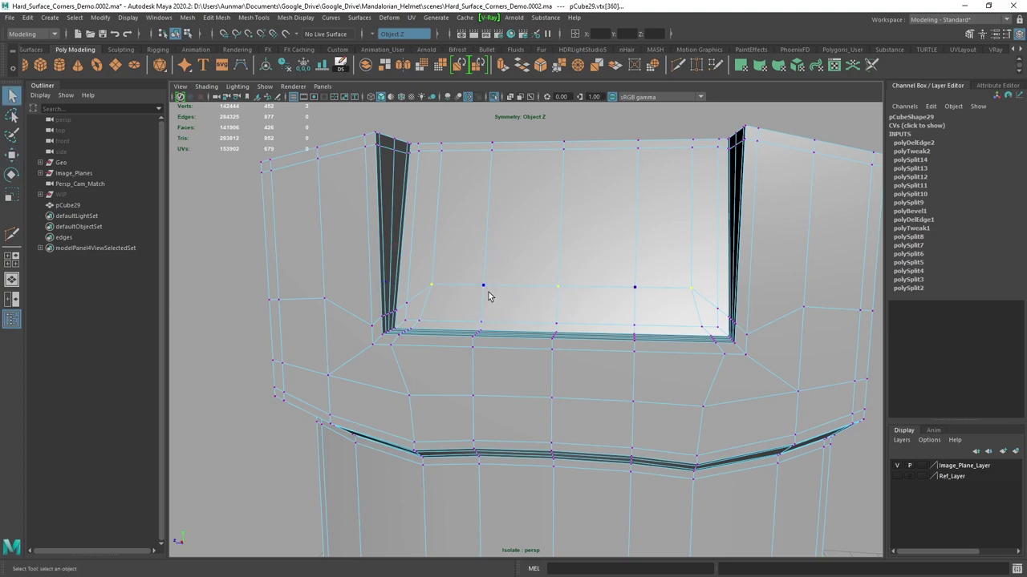
{"action": "key", "text": "w"}
{"action": "left_click_drag", "start_coordinate": [485, 290], "coordinate": [522, 305], "text": "ctrl+shift"}
{"action": "right_click_drag", "start_coordinate": [522, 304], "coordinate": [589, 295], "text": "alt"}
{"action": "key", "text": "q"}
{"action": "key", "text": "3"}
{"action": "key", "text": "ctrl+z"}
{"action": "mouse_move", "coordinate": [590, 295]}
{"action": "left_mouse_down", "text": "alt"}
{"action": "mouse_move", "coordinate": [569, 313]}
{"action": "mouse_move", "coordinate": [617, 312]}
{"action": "mouse_move", "coordinate": [577, 316]}
{"action": "mouse_move", "coordinate": [598, 296]}
{"action": "mouse_move", "coordinate": [582, 298]}
{"action": "left_mouse_up", "text": "alt"}
{"action": "left_click", "coordinate": [515, 281]}
{"action": "left_click_drag", "start_coordinate": [502, 283], "coordinate": [511, 290], "text": "alt"}
{"action": "right_click_drag", "start_coordinate": [511, 289], "coordinate": [522, 302], "text": "alt"}
{"action": "left_click_drag", "start_coordinate": [522, 302], "coordinate": [495, 290], "text": "alt"}
{"action": "key", "text": "1"}
Insert a horizontal edge loop with Multi-Cut around the upper post and across the notch's back wall.
{"action": "right_click_drag", "start_coordinate": [499, 221], "coordinate": [438, 217], "text": "shift"}
{"action": "left_click", "coordinate": [462, 202], "text": "ctrl"}
{"action": "left_click_drag", "start_coordinate": [539, 223], "coordinate": [489, 268], "text": "alt"}
{"action": "right_click_drag", "start_coordinate": [562, 280], "coordinate": [609, 277], "text": "alt"}
{"action": "left_click_drag", "start_coordinate": [525, 218], "coordinate": [596, 211], "text": "alt"}
Select the new horizontal edge loop and scale it vertically until it is flat.
{"action": "key", "text": "w"}
{"action": "right_click_drag", "start_coordinate": [596, 210], "coordinate": [596, 183]}
{"action": "double_click", "coordinate": [602, 226]}
{"action": "left_click_drag", "start_coordinate": [603, 226], "coordinate": [624, 235], "text": "alt"}
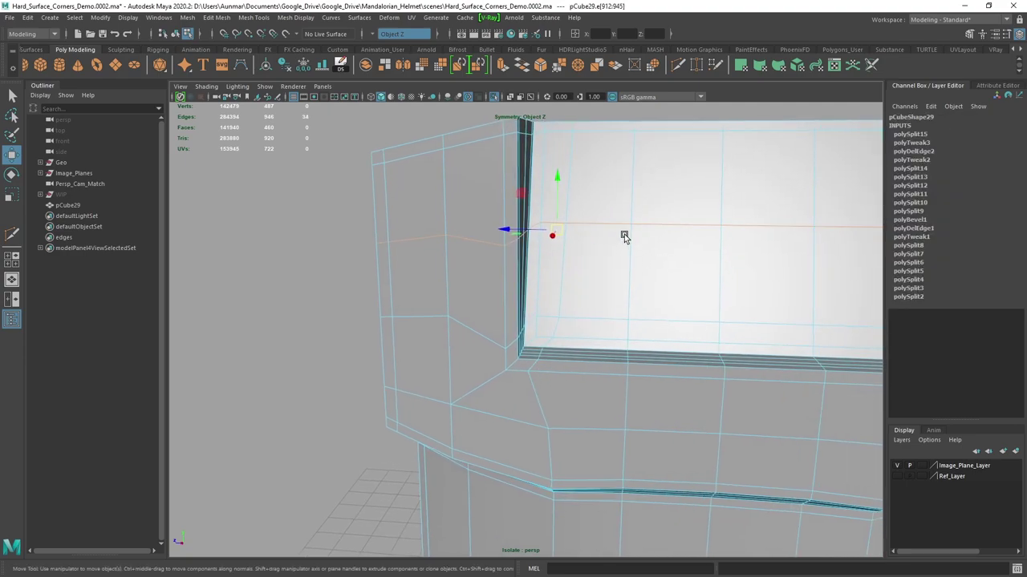
{"action": "key", "text": "r"}
{"action": "left_click_drag", "start_coordinate": [591, 273], "coordinate": [609, 261], "text": "alt"}
{"action": "left_click_drag", "start_coordinate": [514, 193], "coordinate": [469, 297]}
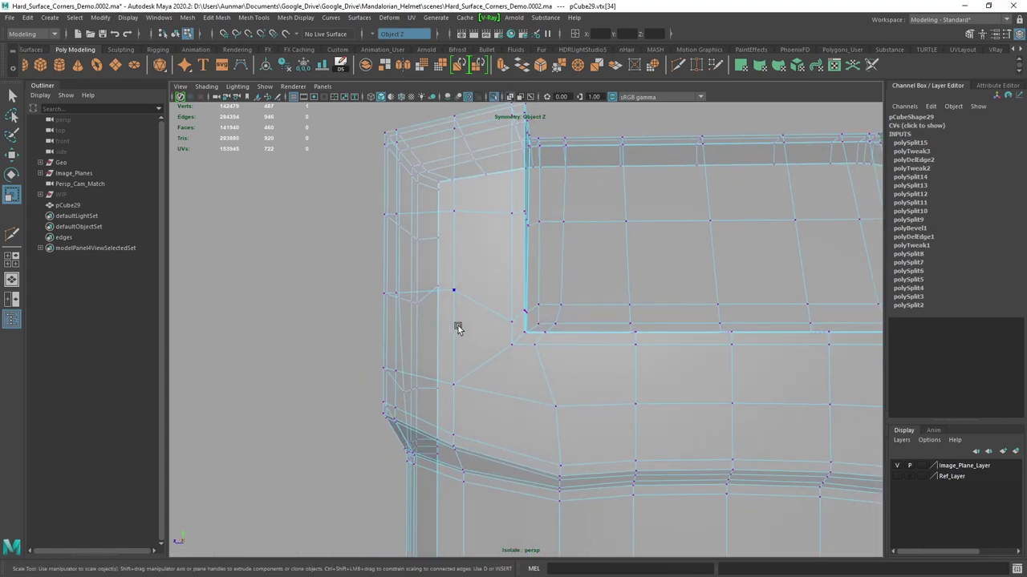
Lower the post's row of vertices to line up with the loop beside the notch's corner.
{"action": "mouse_move", "coordinate": [375, 272]}
{"action": "left_mouse_down", "text": "alt"}
{"action": "mouse_move", "coordinate": [447, 291]}
{"action": "mouse_move", "coordinate": [435, 273]}
{"action": "mouse_move", "coordinate": [433, 294]}
{"action": "mouse_move", "coordinate": [458, 314]}
{"action": "left_mouse_up", "text": "alt"}
{"action": "key", "text": "w"}
{"action": "key", "text": "alt+x"}
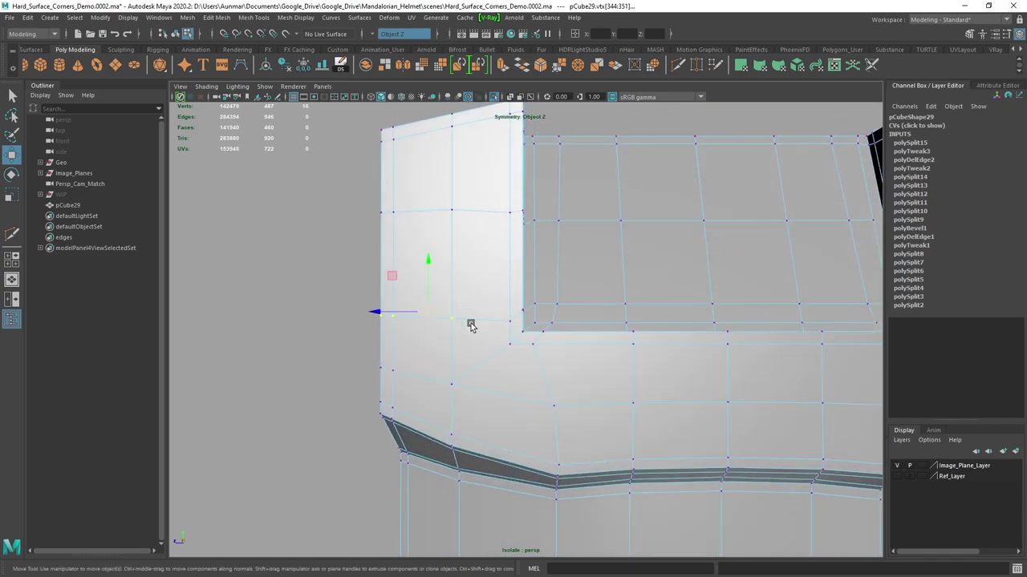
{"action": "middle_click_drag", "start_coordinate": [458, 314], "coordinate": [449, 256], "text": "alt"}
Move the vertical column of vertices through the band and lower panel sideways, closer in line with the notch's corner.
{"action": "left_click", "coordinate": [540, 323]}
{"action": "right_click_drag", "start_coordinate": [568, 357], "coordinate": [617, 421], "text": "alt"}
{"action": "mouse_move", "coordinate": [616, 421]}
{"action": "middle_mouse_down", "text": "alt"}
{"action": "mouse_move", "coordinate": [637, 310]}
{"action": "mouse_move", "coordinate": [597, 265]}
{"action": "middle_mouse_up", "text": "alt"}
{"action": "key", "text": "alt+x"}
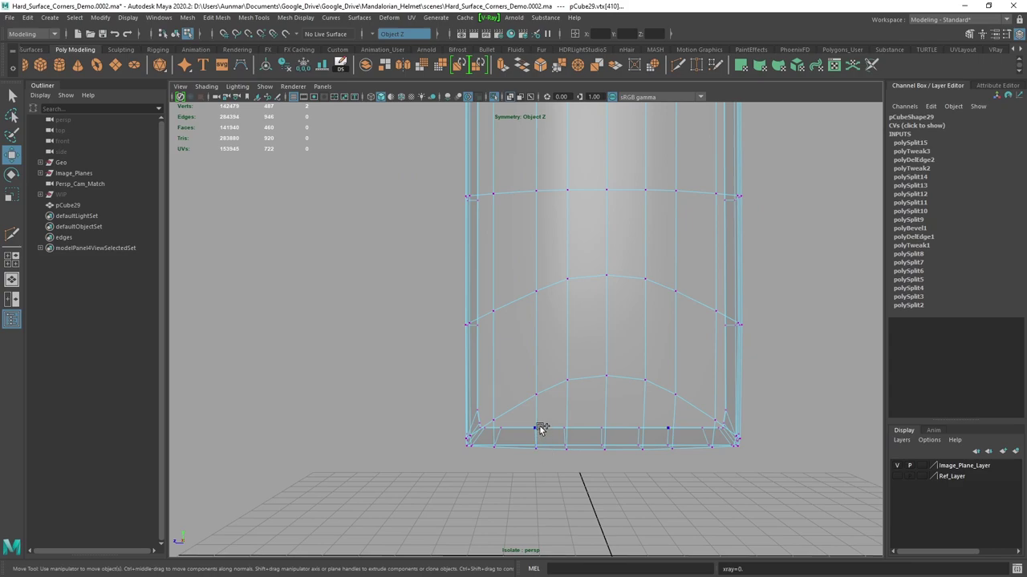
{"action": "middle_click_drag", "start_coordinate": [564, 113], "coordinate": [540, 422], "text": "alt"}
{"action": "scroll", "coordinate": [562, 353], "scroll_direction": "up", "scroll_amount": 3}
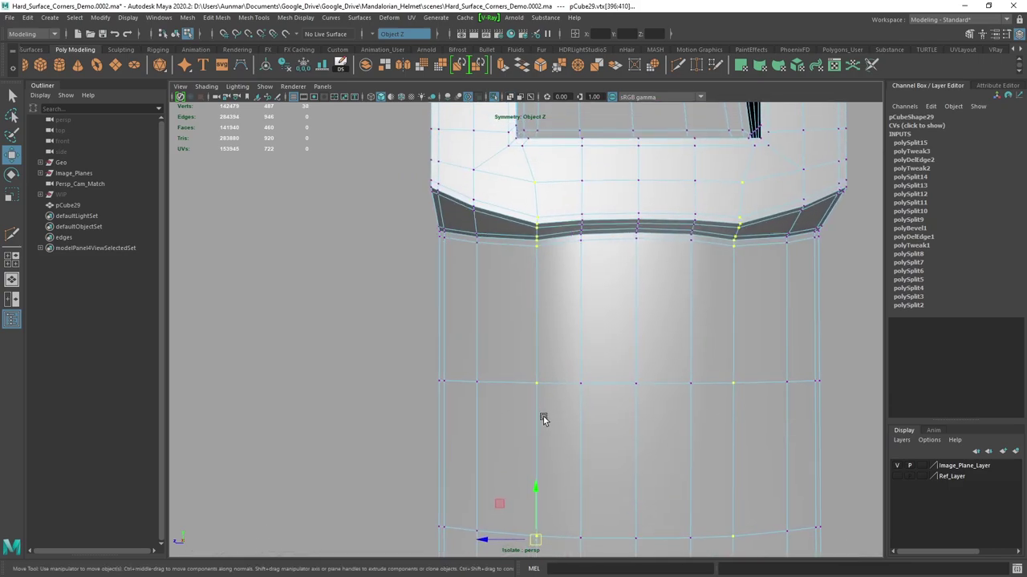
{"action": "left_click_drag", "start_coordinate": [535, 539], "coordinate": [517, 540]}
{"action": "middle_click_drag", "start_coordinate": [535, 275], "coordinate": [542, 389], "text": "alt"}
{"action": "scroll", "coordinate": [542, 389], "scroll_direction": "down", "scroll_amount": 1}
{"action": "left_click_drag", "start_coordinate": [542, 389], "coordinate": [537, 353], "text": "alt"}
{"action": "scroll", "coordinate": [536, 353], "scroll_direction": "up", "scroll_amount": 2}
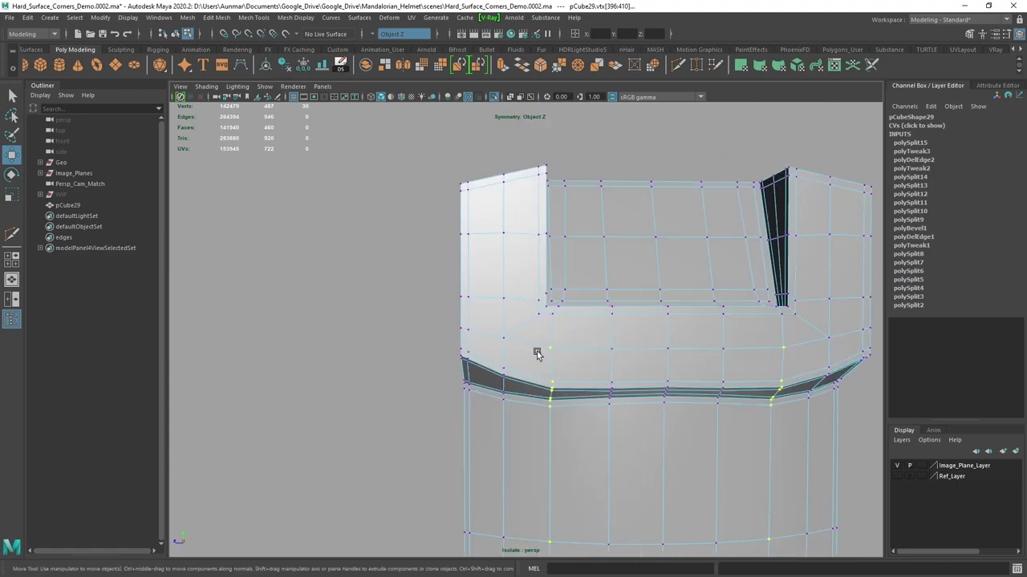
Return to object mode and examine the notch's corner and the whole panel in smooth preview.
{"action": "left_click_drag", "start_coordinate": [601, 265], "coordinate": [530, 276], "text": "alt"}
{"action": "right_click_drag", "start_coordinate": [529, 276], "coordinate": [570, 278], "text": "alt"}
{"action": "left_click_drag", "start_coordinate": [571, 277], "coordinate": [573, 261], "text": "alt"}
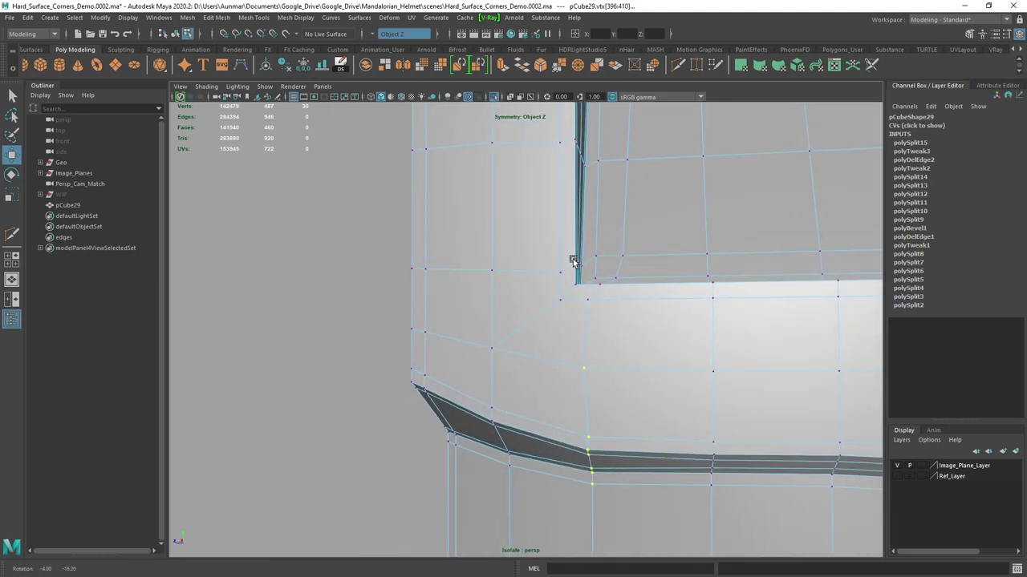
{"action": "right_click_drag", "start_coordinate": [635, 278], "coordinate": [574, 291], "text": "alt"}
{"action": "left_click_drag", "start_coordinate": [574, 291], "coordinate": [479, 245], "text": "alt"}
{"action": "right_click_drag", "start_coordinate": [552, 215], "coordinate": [680, 164]}
{"action": "key", "text": "q"}
{"action": "left_click_drag", "start_coordinate": [593, 210], "coordinate": [648, 221], "text": "alt"}
{"action": "key", "text": "3"}
{"action": "mouse_move", "coordinate": [582, 271]}
{"action": "left_mouse_down", "text": "alt"}
{"action": "mouse_move", "coordinate": [617, 230]}
{"action": "mouse_move", "coordinate": [535, 238]}
{"action": "mouse_move", "coordinate": [603, 233]}
{"action": "mouse_move", "coordinate": [565, 227]}
{"action": "mouse_move", "coordinate": [593, 222]}
{"action": "mouse_move", "coordinate": [566, 264]}
{"action": "left_mouse_up", "text": "alt"}
{"action": "left_click", "coordinate": [617, 227], "text": "ctrl"}
{"action": "left_click", "coordinate": [562, 261]}
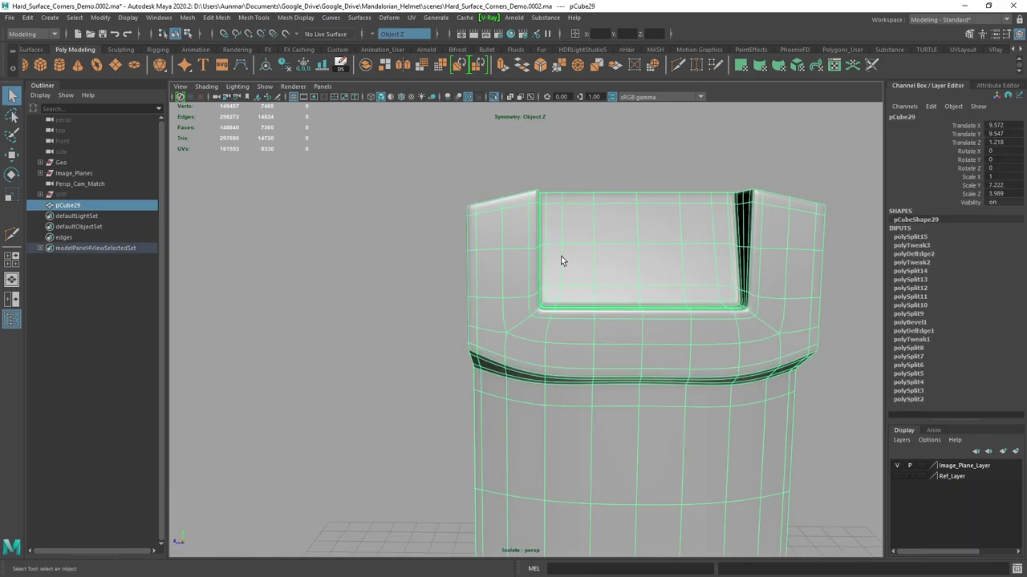
{"action": "left_click_drag", "start_coordinate": [642, 407], "coordinate": [608, 340], "text": "alt"}
{"action": "scroll", "coordinate": [611, 336], "scroll_direction": "down", "scroll_amount": 6}
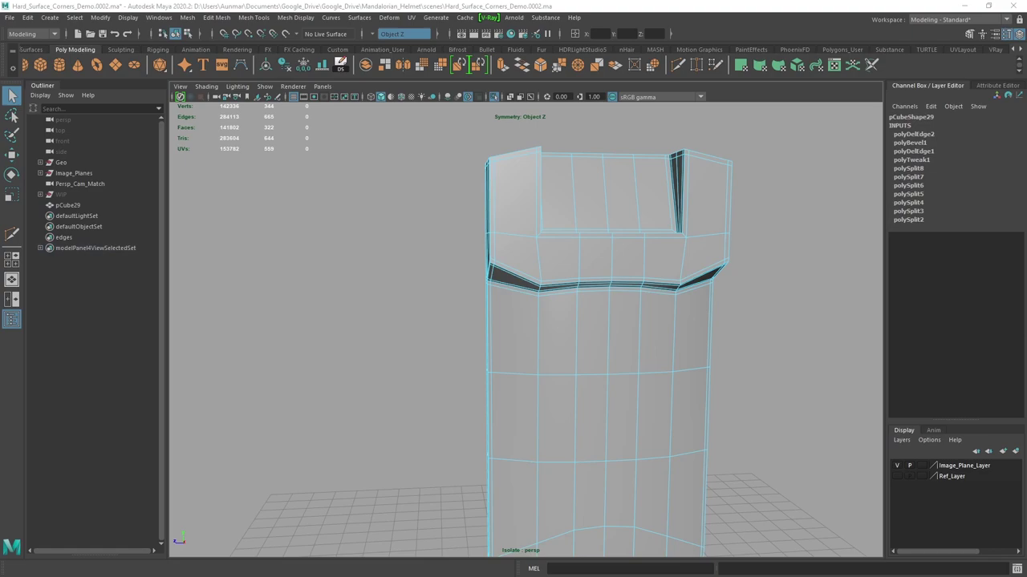
Examine the notch's corner topology on the beveled panel without the corner cuts.
{"action": "left_click_drag", "start_coordinate": [473, 210], "coordinate": [508, 343], "text": "alt"}
{"action": "scroll", "coordinate": [532, 264], "scroll_direction": "up", "scroll_amount": 3}
{"action": "scroll", "coordinate": [536, 351], "scroll_direction": "up", "scroll_amount": 4}
{"action": "left_click_drag", "start_coordinate": [539, 225], "coordinate": [553, 241], "text": "alt"}
{"action": "middle_click_drag", "start_coordinate": [553, 282], "coordinate": [543, 259], "text": "alt"}
{"action": "left_click_drag", "start_coordinate": [543, 259], "coordinate": [508, 264], "text": "alt"}
{"action": "scroll", "coordinate": [503, 241], "scroll_direction": "down", "scroll_amount": 4}
{"action": "right_click_drag", "start_coordinate": [513, 262], "coordinate": [616, 201]}
{"action": "left_click_drag", "start_coordinate": [616, 201], "coordinate": [590, 252], "text": "alt"}
{"action": "scroll", "coordinate": [590, 252], "scroll_direction": "down", "scroll_amount": 2}
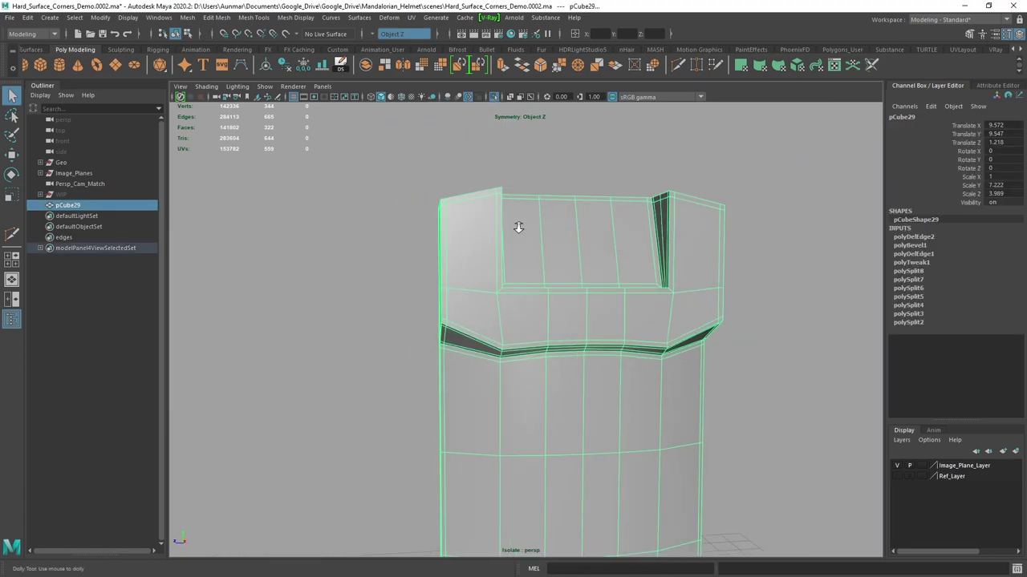
Cut diagonally with Multi-Cut from the post's horizontal loop down to the band's corner edge and on across the band.
{"action": "scroll", "coordinate": [501, 240], "scroll_direction": "up", "scroll_amount": 4}
{"action": "right_click", "coordinate": [475, 268], "text": "shift"}
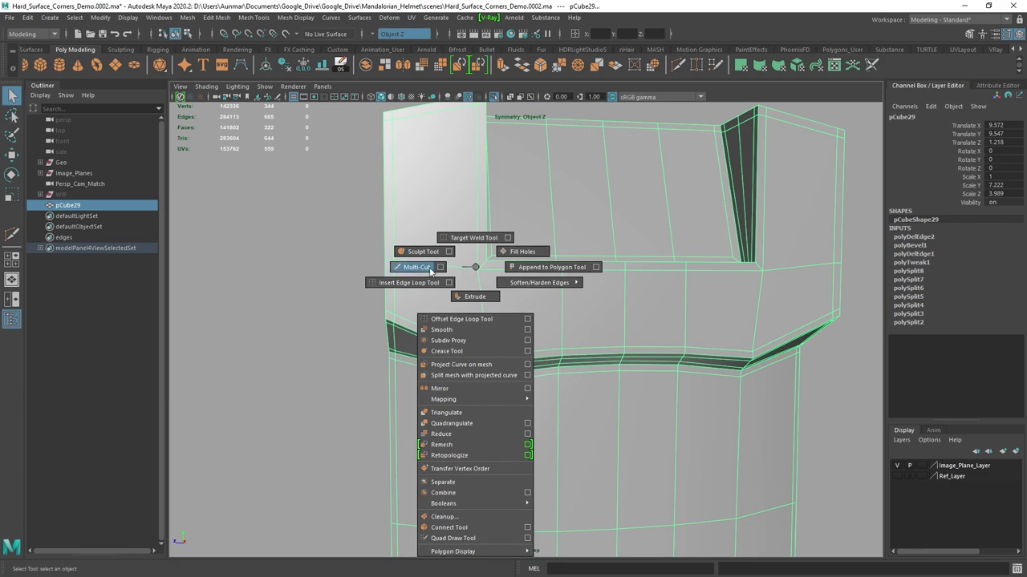
{"action": "right_click_drag", "start_coordinate": [443, 271], "coordinate": [419, 270], "text": "shift"}
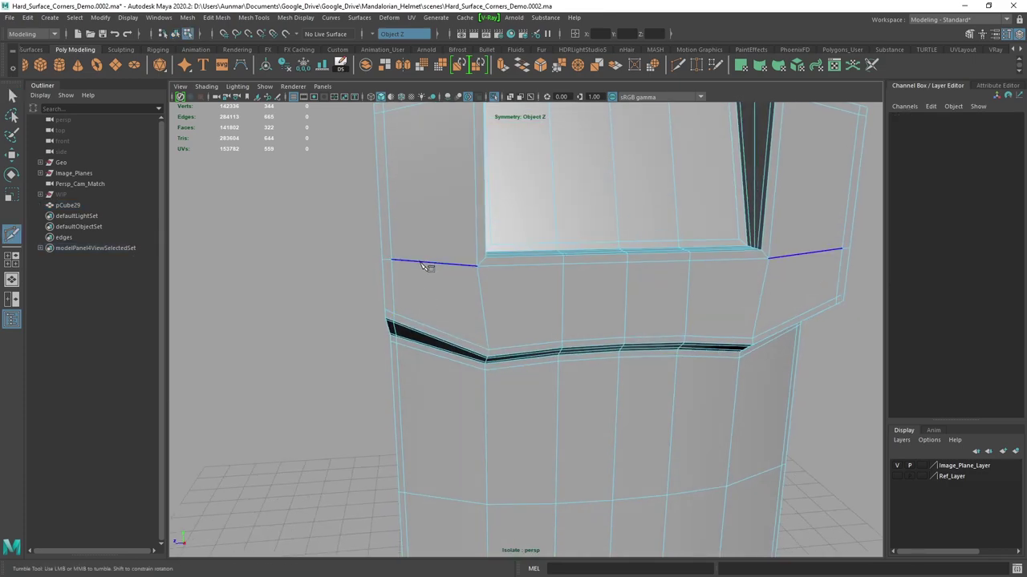
{"action": "left_click", "coordinate": [483, 307]}
{"action": "left_click_drag", "start_coordinate": [509, 349], "coordinate": [497, 293], "text": "alt"}
{"action": "right_click", "coordinate": [501, 298]}
{"action": "middle_click_drag", "start_coordinate": [575, 310], "coordinate": [567, 308], "text": "alt"}
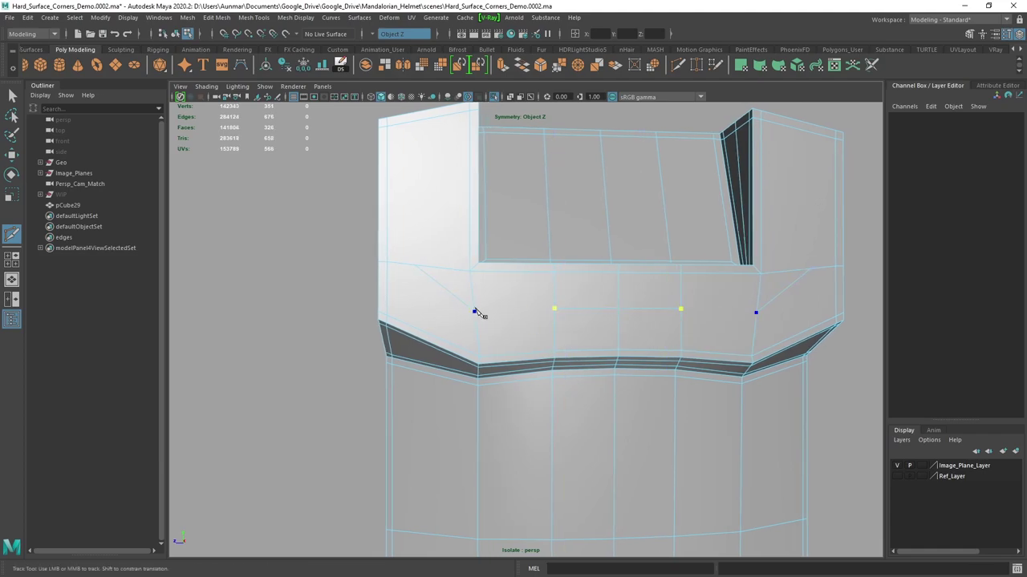
Cut a vertical line with Multi-Cut through the post's top down to the start of the diagonal cut.
{"action": "left_click_drag", "start_coordinate": [475, 313], "coordinate": [477, 324], "text": "alt"}
{"action": "right_click", "coordinate": [443, 255]}
{"action": "left_click_drag", "start_coordinate": [442, 255], "coordinate": [442, 270], "text": "alt"}
{"action": "middle_click_drag", "start_coordinate": [441, 270], "coordinate": [462, 343], "text": "alt"}
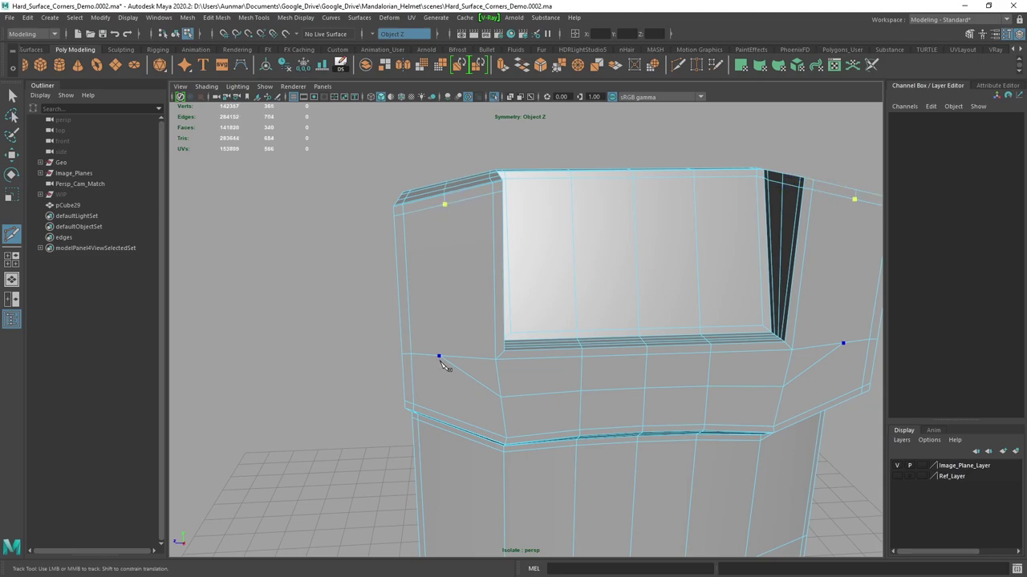
{"action": "key", "text": "q"}
Merge the two ends of the diagonal corner cut into a single vertex.
{"action": "left_click_drag", "start_coordinate": [445, 359], "coordinate": [451, 266], "text": "alt"}
{"action": "right_click_drag", "start_coordinate": [457, 242], "coordinate": [458, 213]}
{"action": "key", "text": "w"}
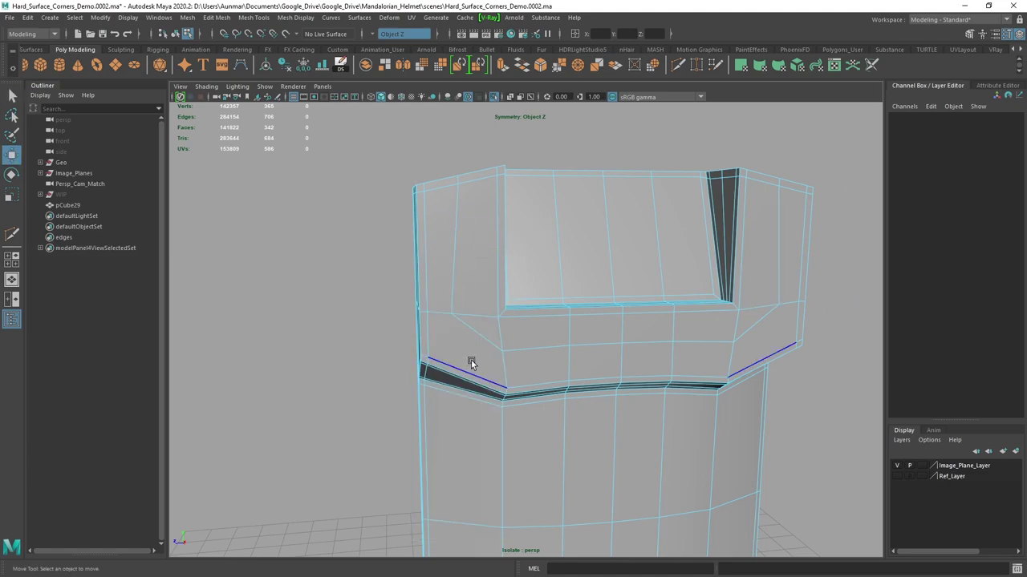
{"action": "left_click", "coordinate": [480, 343]}
{"action": "left_click_drag", "start_coordinate": [481, 343], "coordinate": [485, 343], "text": "alt"}
{"action": "left_click_drag", "start_coordinate": [493, 308], "coordinate": [483, 287], "text": "alt"}
{"action": "right_click_drag", "start_coordinate": [477, 276], "coordinate": [476, 212], "text": "shift"}
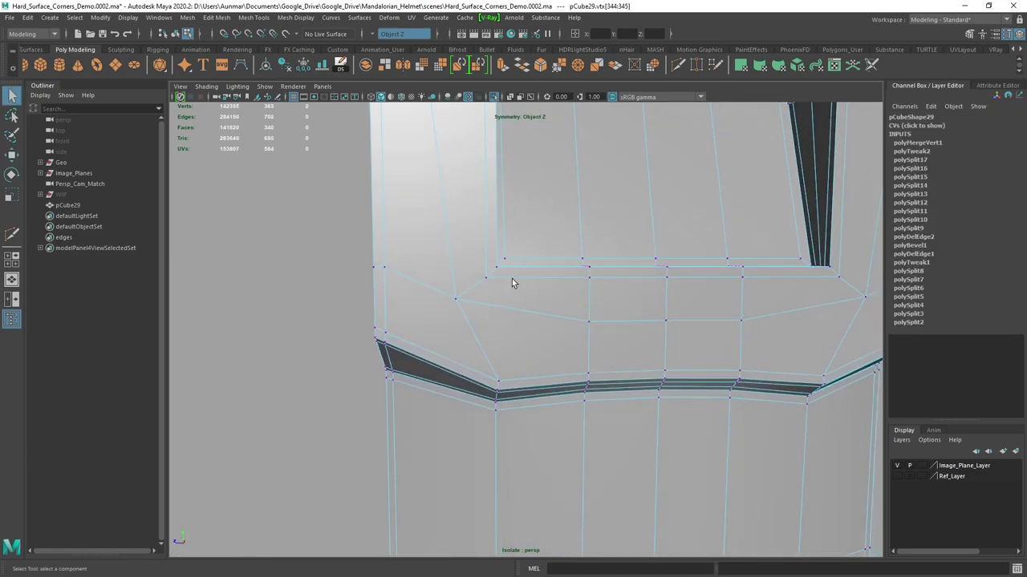
Insert a horizontal edge loop with Multi-Cut around the post and notch walls, just above the notch's corner.
{"action": "scroll", "coordinate": [514, 278], "scroll_direction": "down", "scroll_amount": 4}
{"action": "key", "text": "w"}
{"action": "left_click_drag", "start_coordinate": [491, 247], "coordinate": [471, 254], "text": "alt"}
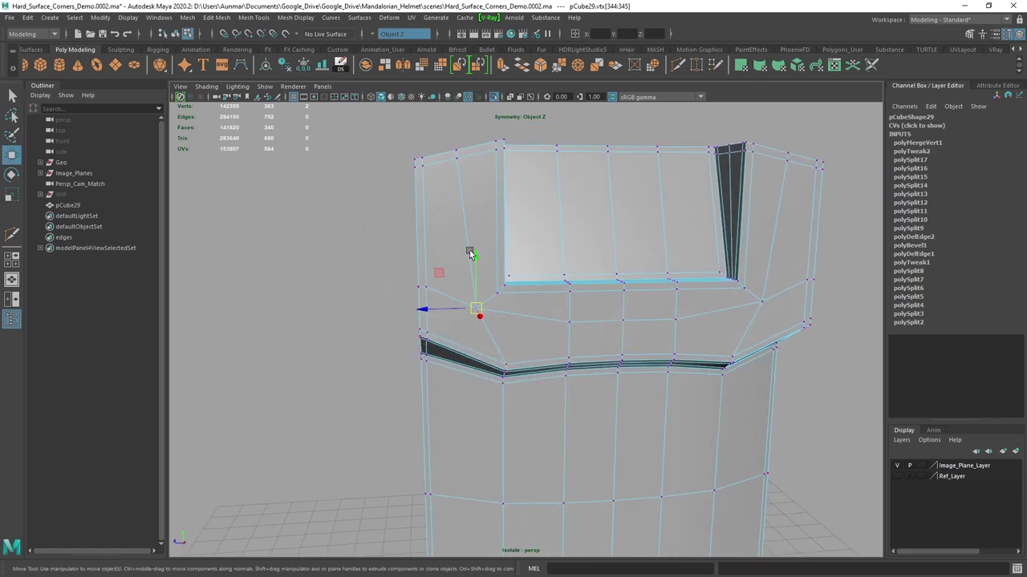
{"action": "left_click_drag", "start_coordinate": [519, 292], "coordinate": [443, 153], "text": "alt"}
{"action": "left_click_drag", "start_coordinate": [514, 349], "coordinate": [485, 315], "text": "alt"}
{"action": "scroll", "coordinate": [484, 288], "scroll_direction": "up", "scroll_amount": 3}
{"action": "right_click_drag", "start_coordinate": [475, 226], "coordinate": [446, 229], "text": "shift"}
{"action": "scroll", "coordinate": [470, 235], "scroll_direction": "up", "scroll_amount": 3}
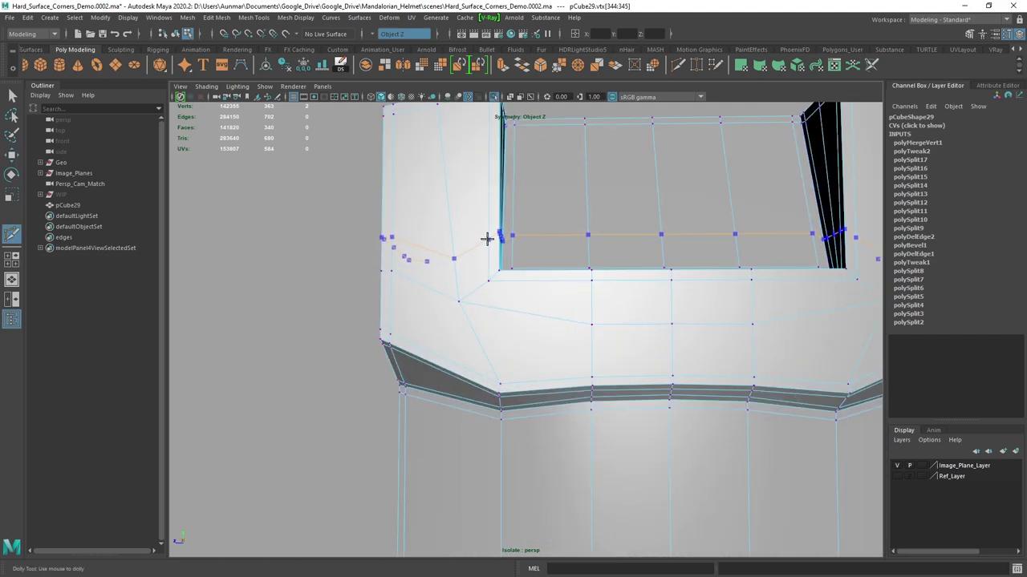
{"action": "left_click", "coordinate": [487, 239], "text": "ctrl"}
{"action": "left_click_drag", "start_coordinate": [540, 251], "coordinate": [515, 268], "text": "alt"}
{"action": "key", "text": "q"}
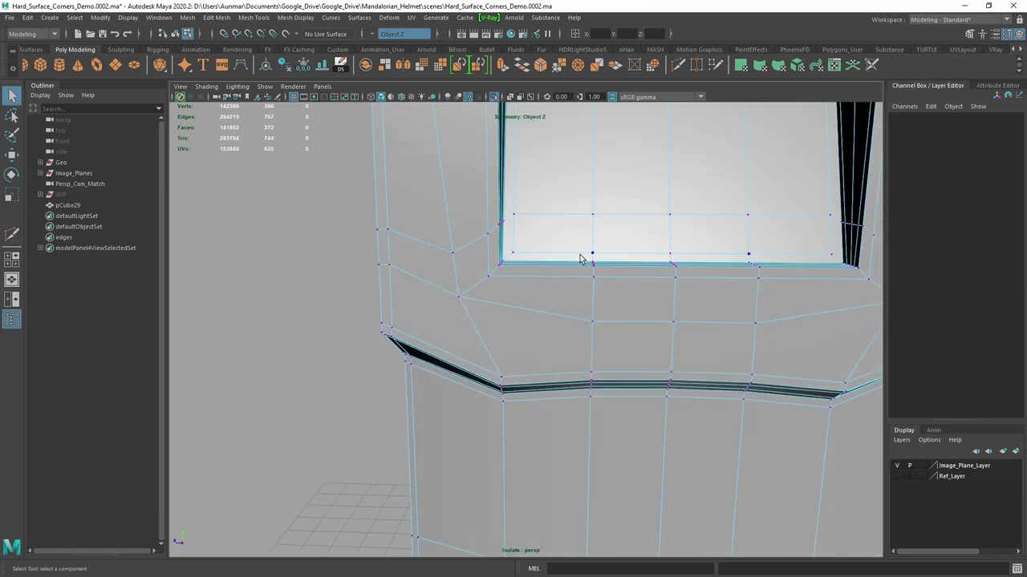
Try a vertical and a horizontal support loop beside the notch's corner, preview them smoothed, and undo both cuts.
{"action": "left_click", "coordinate": [593, 253]}
{"action": "left_click_drag", "start_coordinate": [595, 264], "coordinate": [564, 255], "text": "alt"}
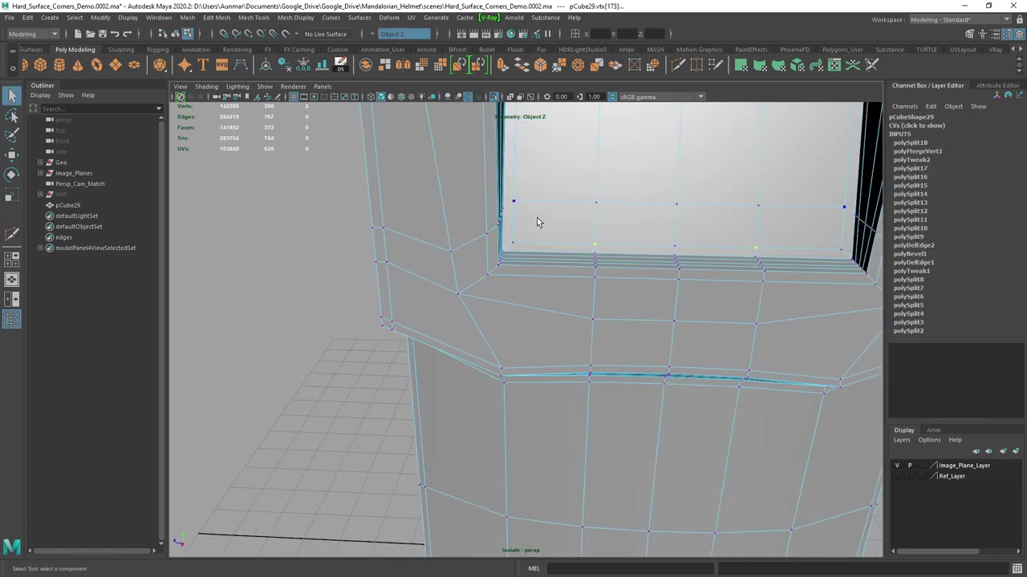
{"action": "right_click_drag", "start_coordinate": [537, 217], "coordinate": [483, 219], "text": "shift"}
{"action": "left_click_drag", "start_coordinate": [494, 289], "coordinate": [530, 262], "text": "alt"}
{"action": "left_click", "coordinate": [521, 293], "text": "ctrl"}
{"action": "left_click", "coordinate": [494, 250], "text": "ctrl"}
{"action": "scroll", "coordinate": [530, 262], "scroll_direction": "up", "scroll_amount": 2}
{"action": "key", "text": "3"}
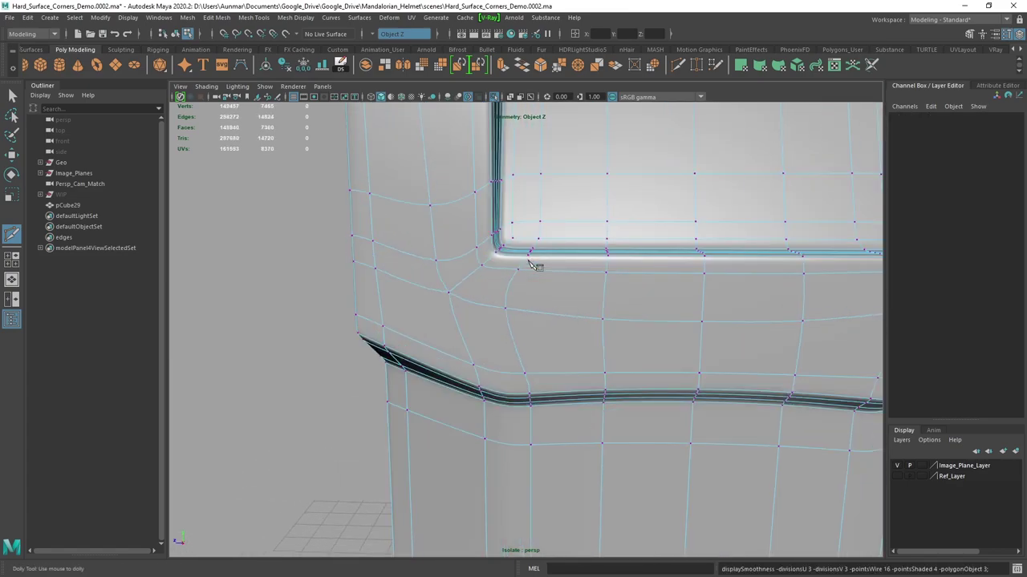
{"action": "key", "text": "ctrl+z"}
{"action": "key", "text": "ctrl+z"}
{"action": "key", "text": "ctrl+z"}
{"action": "key", "text": "ctrl+z"}
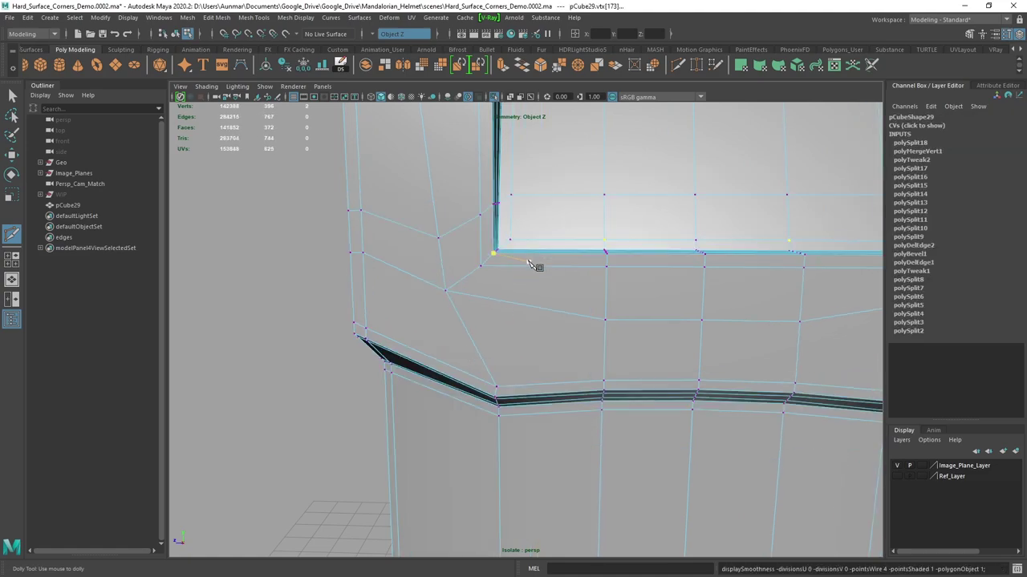
Return to the unsmoothed mesh and slide the first vertical vertex loop inside the notch closer to the notch's corner.
{"action": "key", "text": "1"}
{"action": "key", "text": "alt+x"}
{"action": "double_click", "coordinate": [607, 238], "text": "shift"}
{"action": "scroll", "coordinate": [607, 238], "scroll_direction": "down", "scroll_amount": 2}
{"action": "key", "text": "w"}
{"action": "middle_click_drag", "start_coordinate": [568, 395], "coordinate": [529, 391], "text": "ctrl+shift"}
{"action": "mouse_move", "coordinate": [529, 393]}
{"action": "left_mouse_down"}
{"action": "mouse_move", "coordinate": [513, 394]}
{"action": "mouse_move", "coordinate": [520, 388]}
{"action": "left_mouse_up"}
Insert a centred vertical Multi-Cut edge loop between the panel's middle and the moved loop, and scale it for even spacing.
{"action": "right_click_drag", "start_coordinate": [596, 270], "coordinate": [553, 267], "text": "shift"}
{"action": "middle_click", "coordinate": [592, 278], "text": "ctrl"}
{"action": "key", "text": "q"}
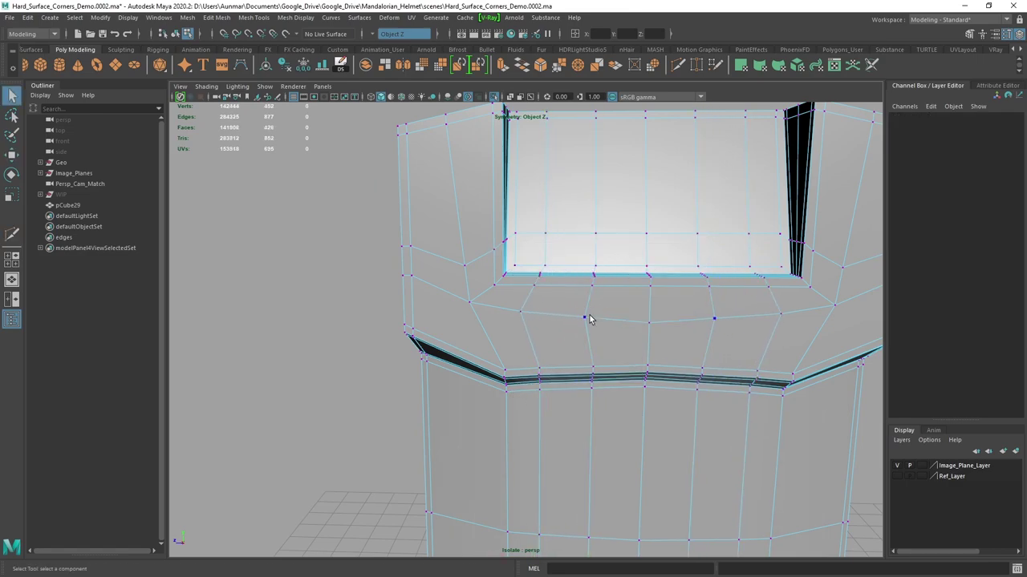
{"action": "left_click", "coordinate": [598, 267]}
{"action": "left_click_drag", "start_coordinate": [598, 265], "coordinate": [599, 268], "text": "alt"}
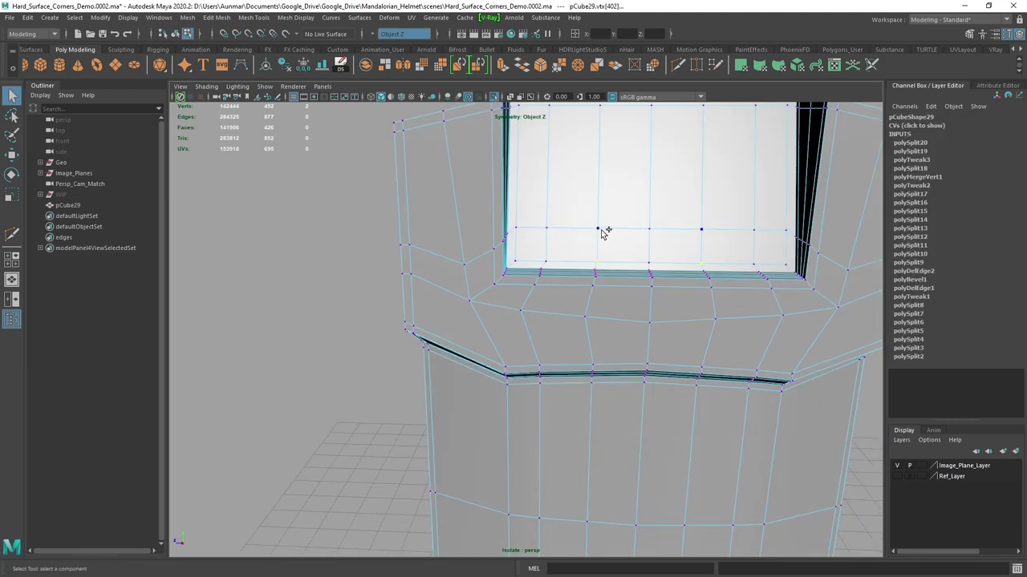
{"action": "key", "text": "r"}
{"action": "scroll", "coordinate": [602, 232], "scroll_direction": "down", "scroll_amount": 3}
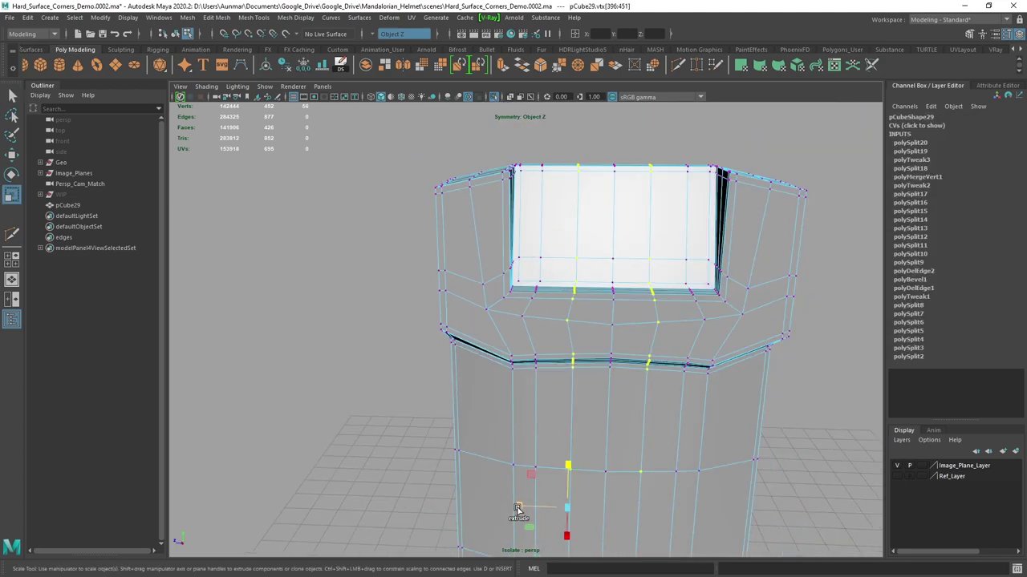
{"action": "left_click_drag", "start_coordinate": [519, 509], "coordinate": [565, 511]}
Slide the vertical vertex loop nearest the notch's corner to refine the spacing of the panel's columns.
{"action": "left_click_drag", "start_coordinate": [527, 297], "coordinate": [476, 299], "text": "alt"}
{"action": "left_click", "coordinate": [540, 270]}
{"action": "double_click", "coordinate": [545, 283], "text": "shift"}
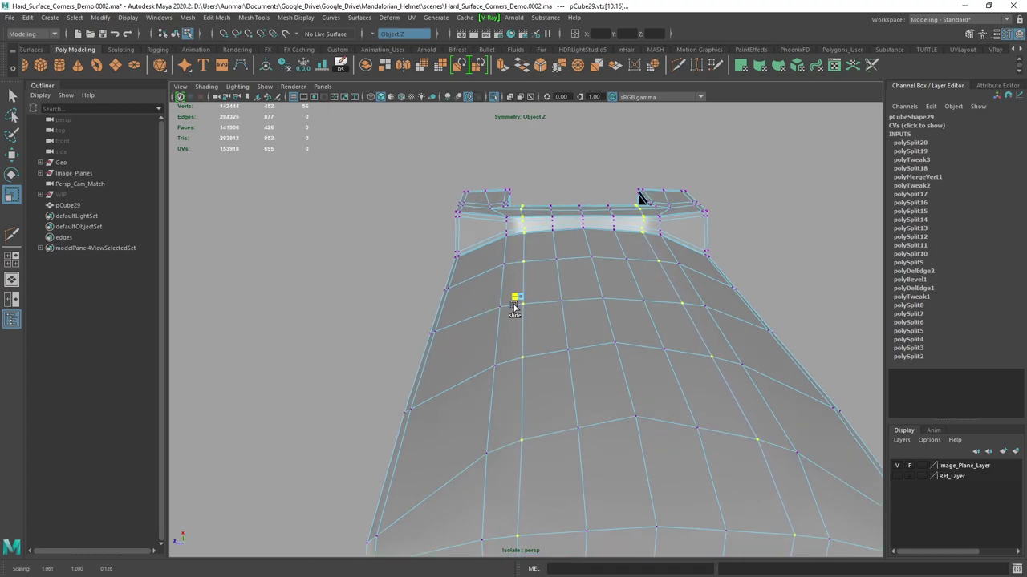
{"action": "left_click_drag", "start_coordinate": [543, 265], "coordinate": [530, 318], "text": "alt"}
{"action": "middle_click_drag", "start_coordinate": [527, 269], "coordinate": [562, 355], "text": "alt"}
{"action": "left_click_drag", "start_coordinate": [562, 332], "coordinate": [561, 340], "text": "alt"}
Select the vertex loop under the notch's corner, leave out the diagonal's junction vertex, and slide the loop outward.
{"action": "left_click", "coordinate": [542, 284]}
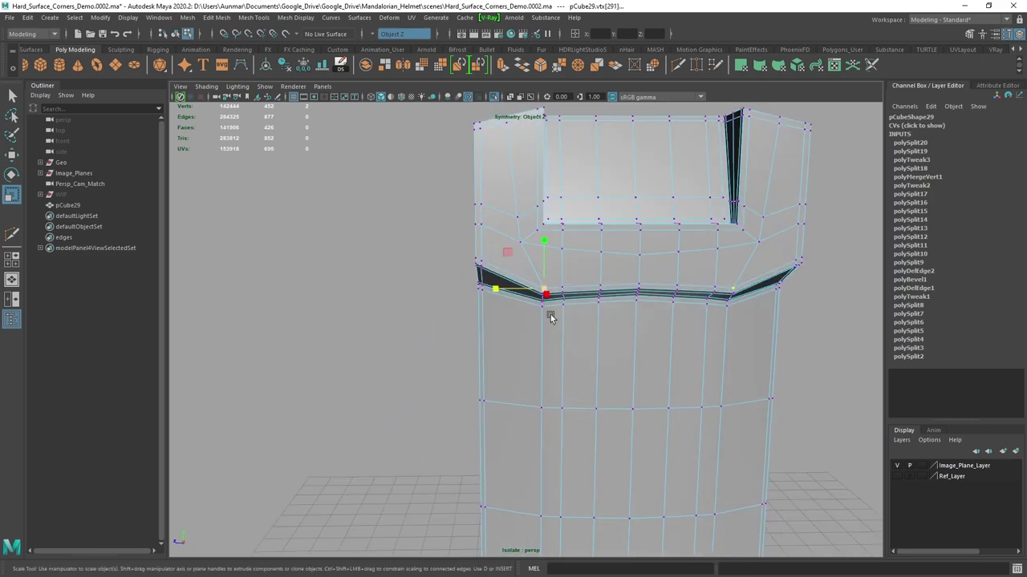
{"action": "left_click_drag", "start_coordinate": [549, 302], "coordinate": [556, 311], "text": "alt"}
{"action": "scroll", "coordinate": [553, 288], "scroll_direction": "up", "scroll_amount": 3}
{"action": "key", "text": "q"}
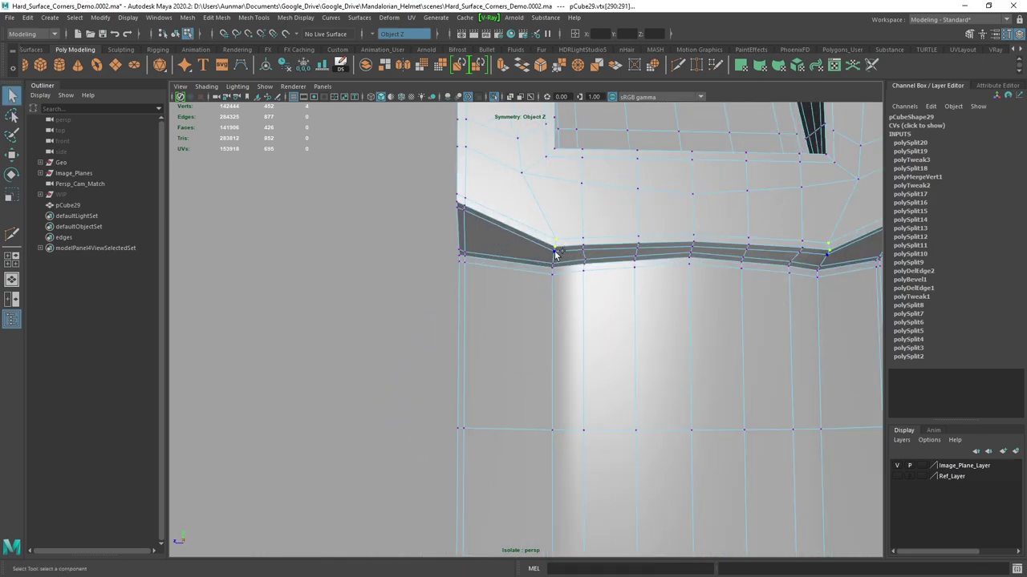
{"action": "key", "text": "w"}
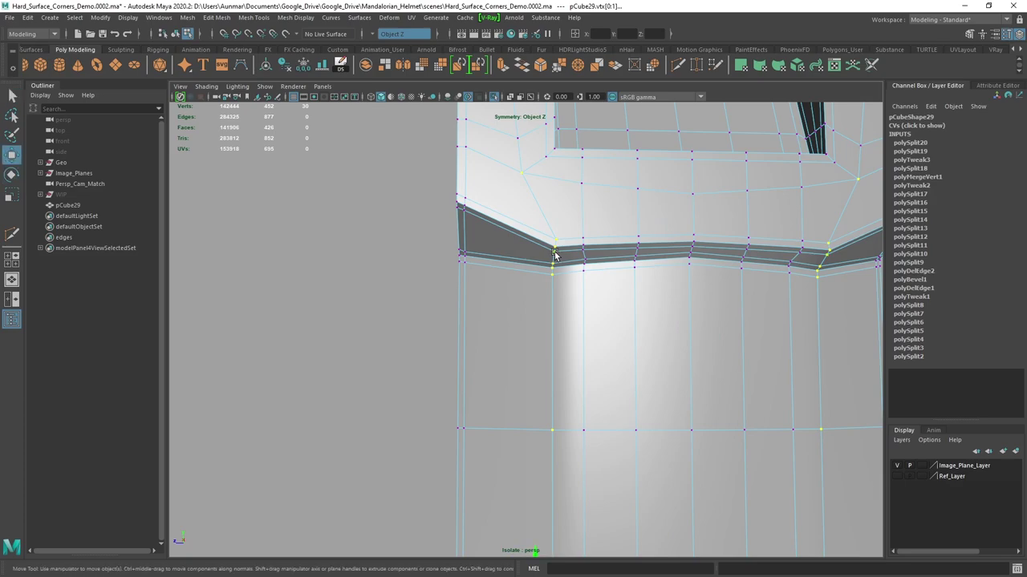
{"action": "middle_click_drag", "start_coordinate": [561, 438], "coordinate": [568, 338], "text": "alt"}
{"action": "scroll", "coordinate": [568, 338], "scroll_direction": "down", "scroll_amount": 3}
{"action": "left_click_drag", "start_coordinate": [536, 447], "coordinate": [521, 473], "text": "ctrl+shift"}
{"action": "key", "text": "ctrl+z"}
{"action": "left_click", "coordinate": [525, 156], "text": "ctrl"}
{"action": "left_click_drag", "start_coordinate": [563, 391], "coordinate": [568, 342], "text": "alt"}
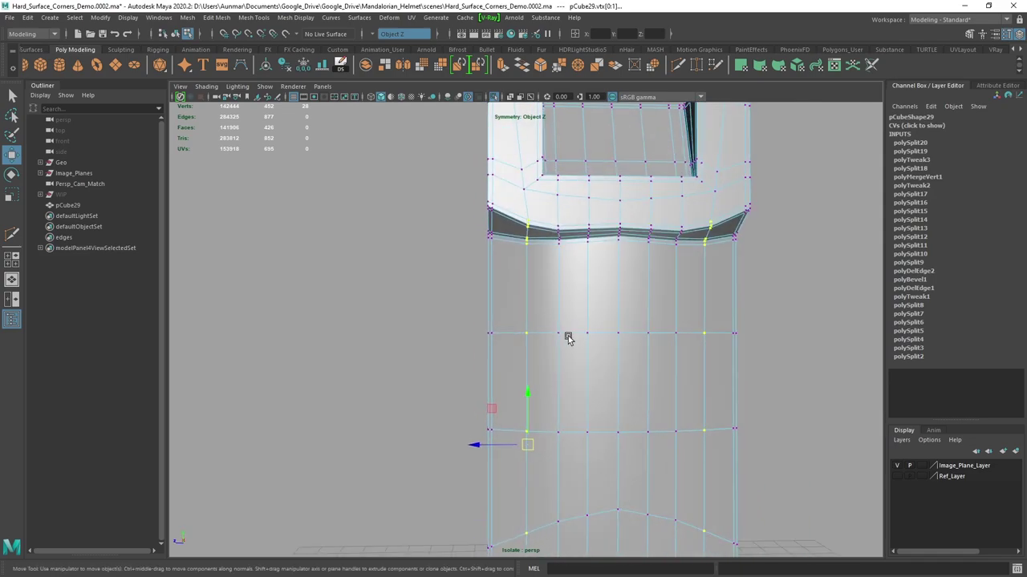
Slide the post vertex just above the diagonal's junction slightly upward.
{"action": "middle_click_drag", "start_coordinate": [568, 341], "coordinate": [566, 376], "text": "alt"}
{"action": "left_click_drag", "start_coordinate": [567, 377], "coordinate": [557, 364], "text": "alt"}
{"action": "left_click_drag", "start_coordinate": [535, 259], "coordinate": [526, 234], "text": "alt"}
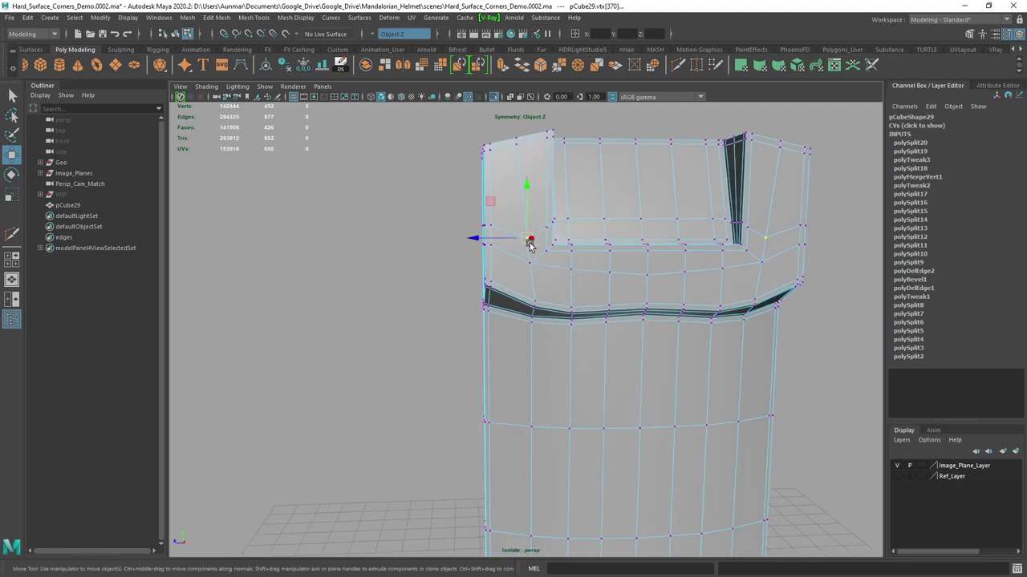
{"action": "scroll", "coordinate": [529, 243], "scroll_direction": "up", "scroll_amount": 2}
{"action": "middle_click_drag", "start_coordinate": [529, 242], "coordinate": [529, 230], "text": "ctrl+shift"}
{"action": "left_click_drag", "start_coordinate": [527, 230], "coordinate": [511, 239], "text": "alt"}
{"action": "scroll", "coordinate": [511, 239], "scroll_direction": "down", "scroll_amount": 2}
{"action": "middle_click_drag", "start_coordinate": [511, 239], "coordinate": [513, 264], "text": "alt"}
{"action": "left_click_drag", "start_coordinate": [514, 264], "coordinate": [592, 253], "text": "alt"}
{"action": "key", "text": "q"}
Return to object mode, deselect the panel and examine its overall shape.
{"action": "right_click_drag", "start_coordinate": [527, 222], "coordinate": [580, 203]}
{"action": "left_click_drag", "start_coordinate": [602, 257], "coordinate": [559, 232], "text": "alt"}
{"action": "scroll", "coordinate": [578, 233], "scroll_direction": "down", "scroll_amount": 3}
{"action": "scroll", "coordinate": [702, 320], "scroll_direction": "down", "scroll_amount": 4}
{"action": "scroll", "coordinate": [702, 319], "scroll_direction": "up", "scroll_amount": 4}
{"action": "left_click_drag", "start_coordinate": [674, 311], "coordinate": [625, 277], "text": "alt"}
{"action": "scroll", "coordinate": [619, 296], "scroll_direction": "down", "scroll_amount": 4}
{"action": "scroll", "coordinate": [619, 295], "scroll_direction": "up", "scroll_amount": 2}
{"action": "left_click", "coordinate": [625, 278]}
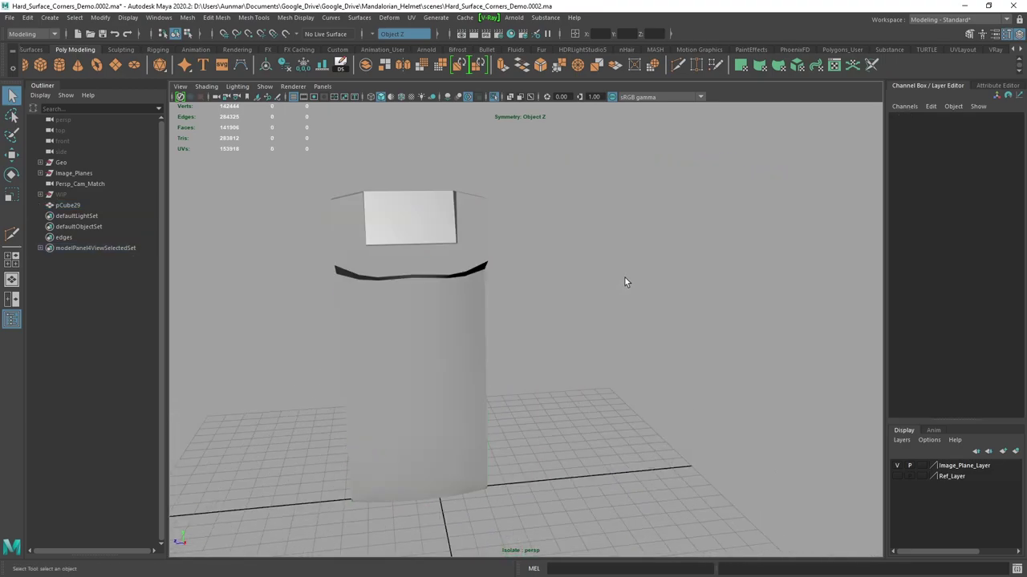
Create a polygon cube and scale it uniformly to about 45.
{"action": "scroll", "coordinate": [615, 283], "scroll_direction": "down", "scroll_amount": 5}
{"action": "right_click", "coordinate": [653, 257], "text": "shift"}
{"action": "right_click_drag", "start_coordinate": [654, 256], "coordinate": [649, 284], "text": "shift"}
{"action": "key", "text": "r"}
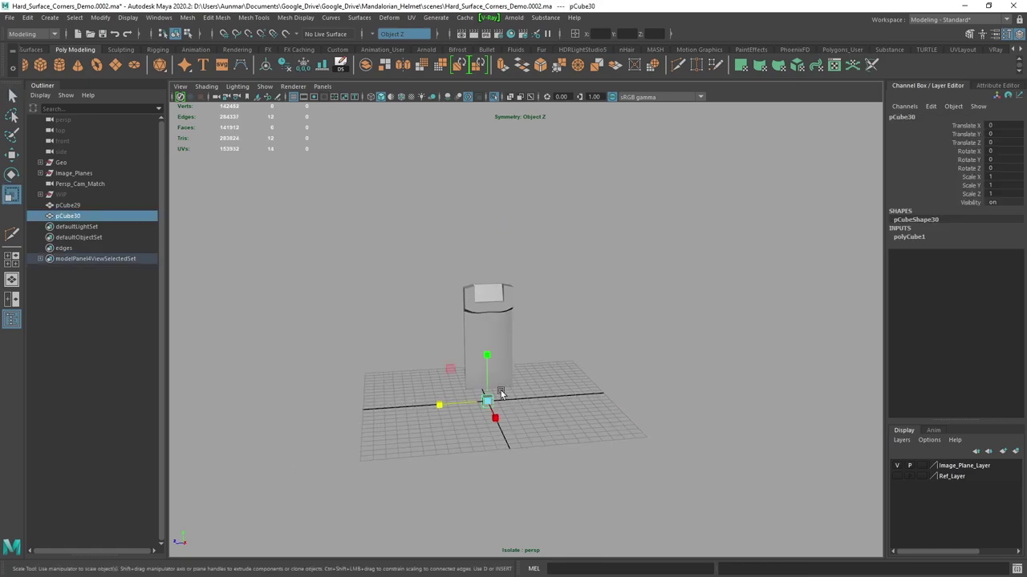
{"action": "left_click_drag", "start_coordinate": [486, 398], "coordinate": [580, 286]}
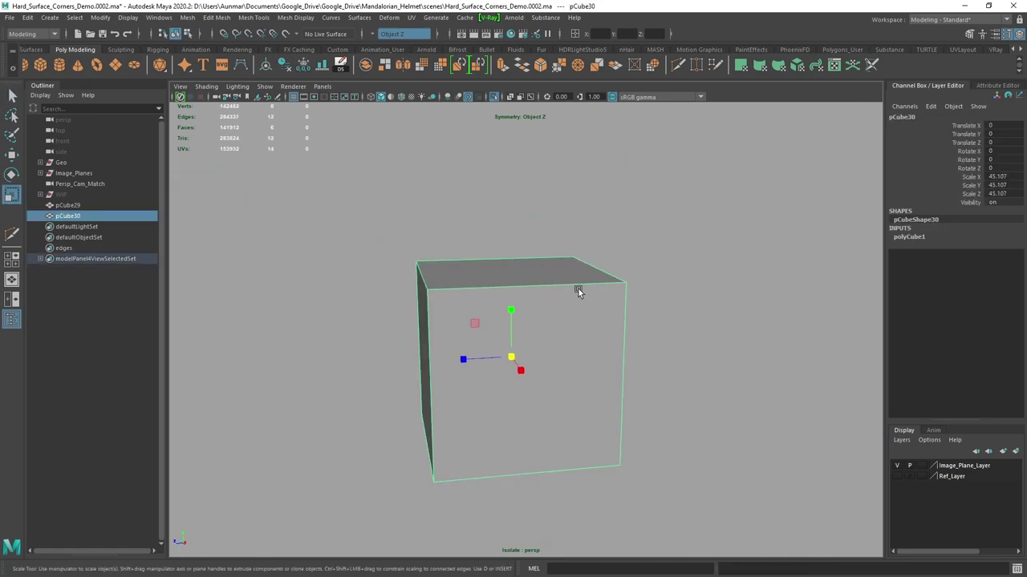
Raise the cube to about 44.1 on Y and enlarge it uniformly to a scale of about 56.5.
{"action": "key", "text": "w"}
{"action": "left_click_drag", "start_coordinate": [513, 307], "coordinate": [496, 133]}
{"action": "middle_click_drag", "start_coordinate": [495, 132], "coordinate": [504, 233], "text": "alt"}
{"action": "scroll", "coordinate": [517, 293], "scroll_direction": "down", "scroll_amount": 1}
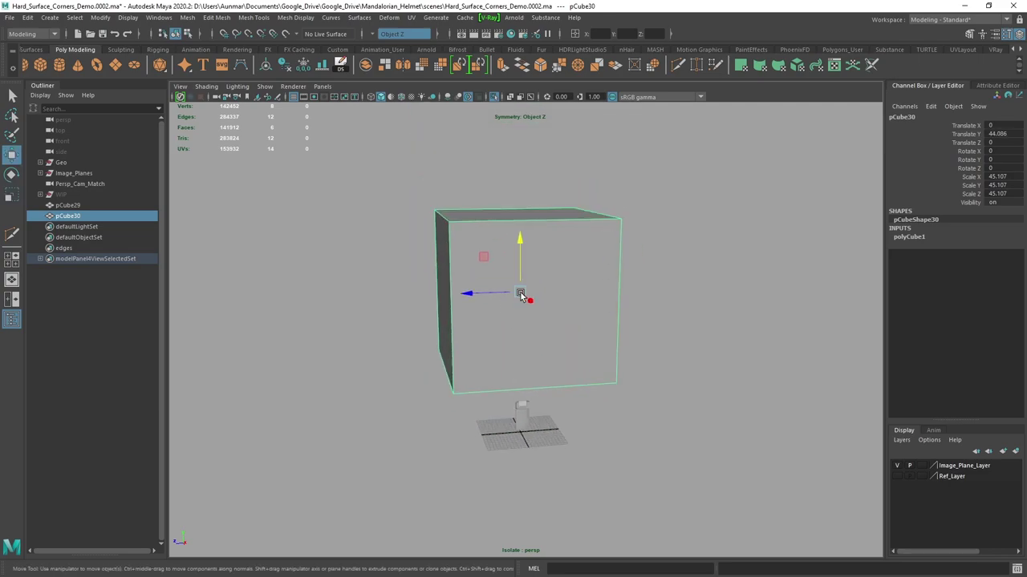
{"action": "key", "text": "r"}
{"action": "mouse_move", "coordinate": [518, 292]}
{"action": "left_mouse_down"}
{"action": "mouse_move", "coordinate": [550, 280]}
{"action": "mouse_move", "coordinate": [534, 288]}
{"action": "left_mouse_up"}
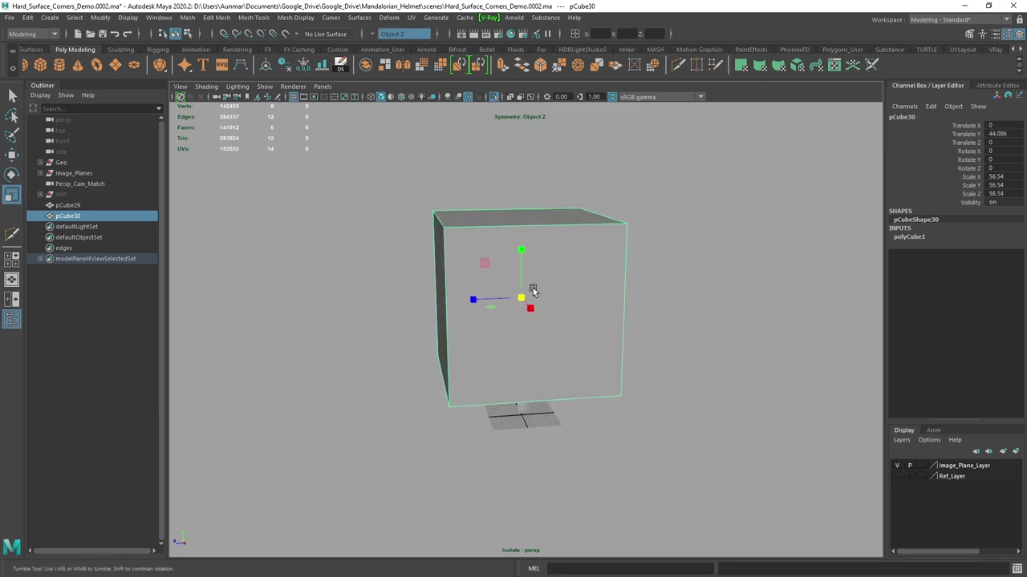
{"action": "key", "text": "q"}
Smooth the cube with 4 divisions to turn it into a sphere, and deselect it.
{"action": "right_click", "coordinate": [554, 277], "text": "shift"}
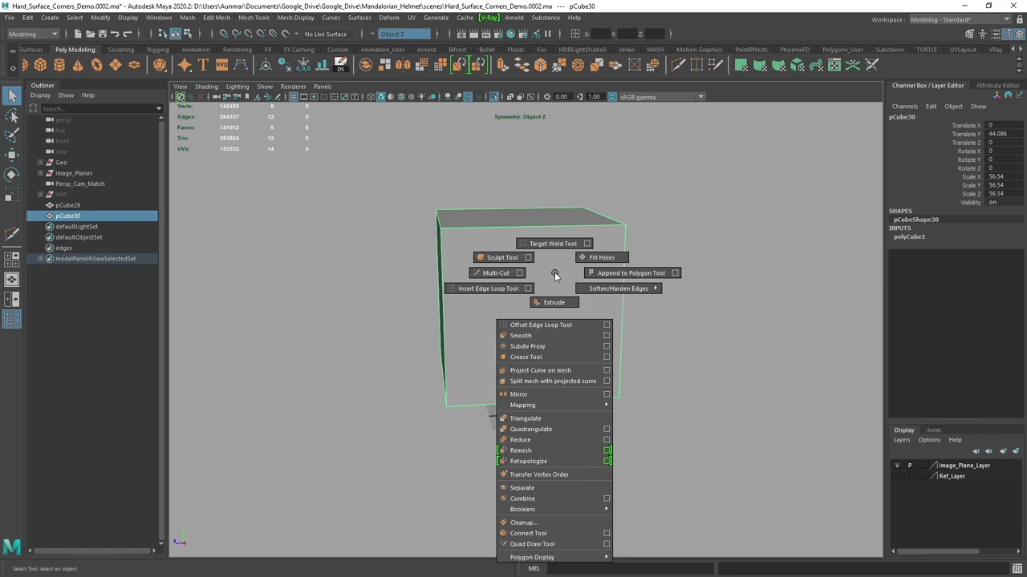
{"action": "left_click", "coordinate": [537, 335]}
{"action": "middle_click_drag", "start_coordinate": [637, 277], "coordinate": [656, 263]}
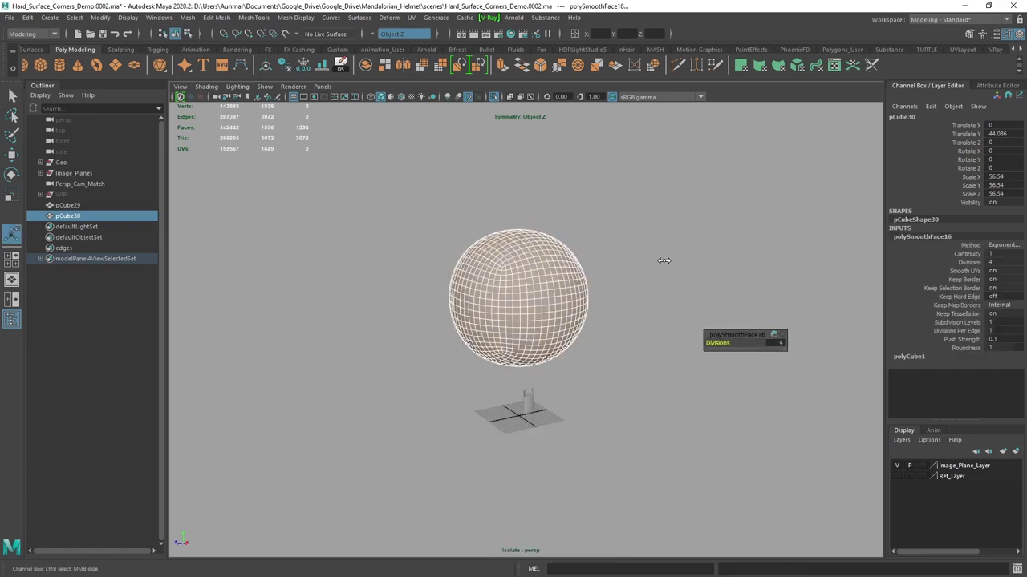
{"action": "scroll", "coordinate": [582, 303], "scroll_direction": "up", "scroll_amount": 5}
{"action": "left_click_drag", "start_coordinate": [579, 304], "coordinate": [662, 310], "text": "alt"}
{"action": "key", "text": "q"}
{"action": "left_click", "coordinate": [786, 291]}
{"action": "left_click_drag", "start_coordinate": [784, 292], "coordinate": [636, 295], "text": "alt"}
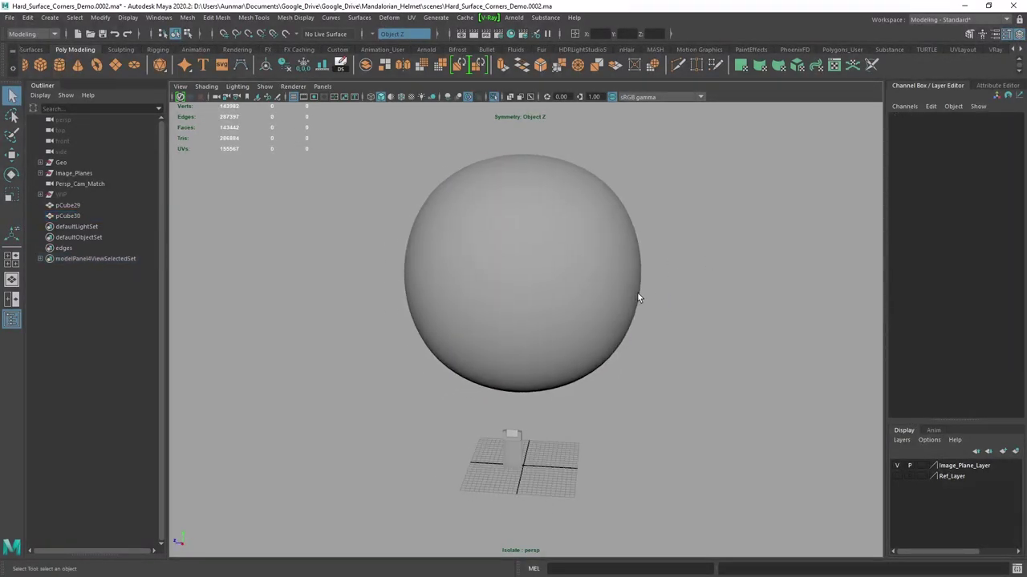
Assign an existing glossy material to the sphere and frame the sphere in the view.
{"action": "scroll", "coordinate": [594, 268], "scroll_direction": "up", "scroll_amount": 2}
{"action": "left_click", "coordinate": [577, 258]}
{"action": "right_click_drag", "start_coordinate": [616, 194], "coordinate": [686, 511]}
{"action": "left_click", "coordinate": [714, 277]}
{"action": "left_click_drag", "start_coordinate": [652, 368], "coordinate": [643, 309], "text": "alt"}
{"action": "left_click", "coordinate": [556, 269]}
{"action": "key", "text": "f"}
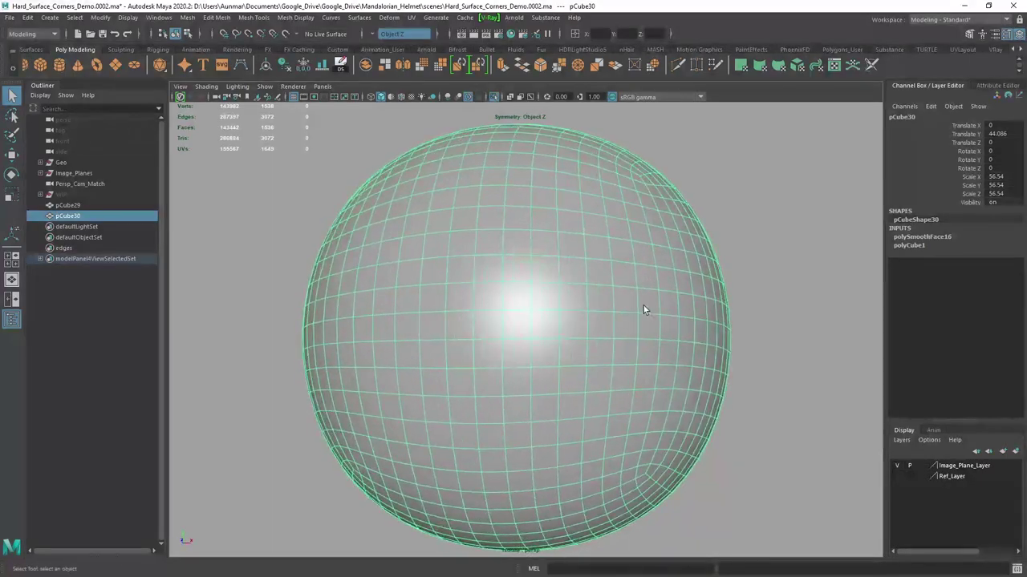
Select the outline faces of a block six faces wide and five high on the sphere's side.
{"action": "left_click_drag", "start_coordinate": [588, 229], "coordinate": [601, 286], "text": "alt"}
{"action": "right_click_drag", "start_coordinate": [553, 190], "coordinate": [551, 225]}
{"action": "double_click", "coordinate": [532, 261]}
{"action": "left_click_drag", "start_coordinate": [530, 262], "coordinate": [510, 262], "text": "alt"}
{"action": "left_click", "coordinate": [459, 261]}
{"action": "left_click_drag", "start_coordinate": [469, 332], "coordinate": [488, 303], "text": "alt"}
{"action": "left_click", "coordinate": [527, 190], "text": "shift"}
{"action": "left_click", "coordinate": [551, 191], "text": "shift"}
{"action": "left_click_drag", "start_coordinate": [546, 253], "coordinate": [534, 267], "text": "alt"}
{"action": "left_click", "coordinate": [495, 241], "text": "shift"}
{"action": "double_click", "coordinate": [486, 310], "text": "shift"}
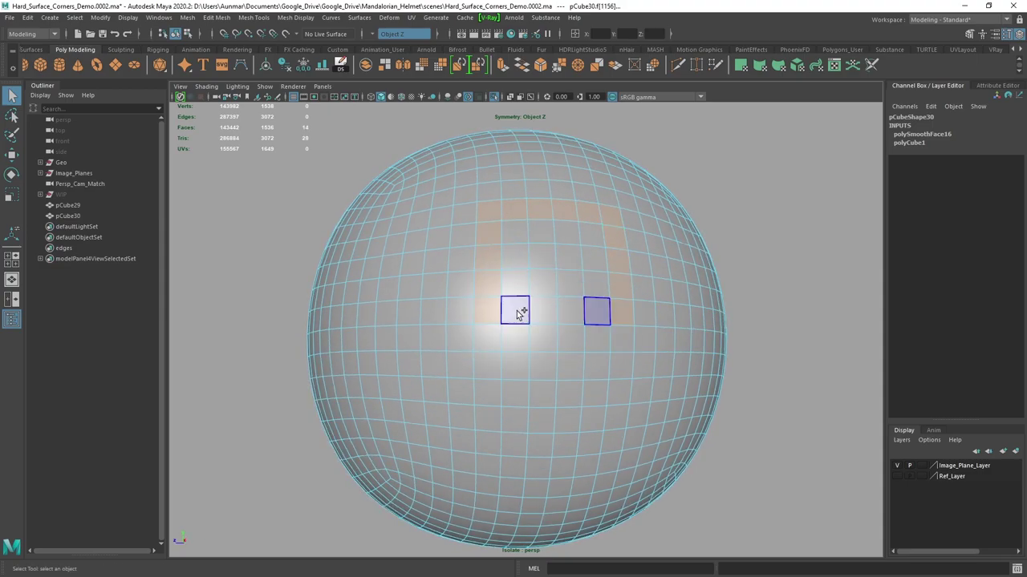
{"action": "double_click", "coordinate": [538, 309], "text": "shift"}
Add the remaining inner faces of the block to the face selection.
{"action": "left_click", "coordinate": [542, 233], "text": "shift"}
{"action": "left_click", "coordinate": [538, 254], "text": "shift"}
{"action": "left_click", "coordinate": [537, 285], "text": "shift"}
{"action": "left_click", "coordinate": [521, 283], "text": "shift"}
{"action": "left_click", "coordinate": [513, 242], "text": "shift"}
{"action": "left_click_drag", "start_coordinate": [514, 244], "coordinate": [683, 324], "text": "alt"}
{"action": "scroll", "coordinate": [579, 317], "scroll_direction": "up", "scroll_amount": 5}
{"action": "scroll", "coordinate": [570, 308], "scroll_direction": "down", "scroll_amount": 5}
Extrude the selected block of faces with an offset of 0.3.
{"action": "key", "text": "ctrl+e"}
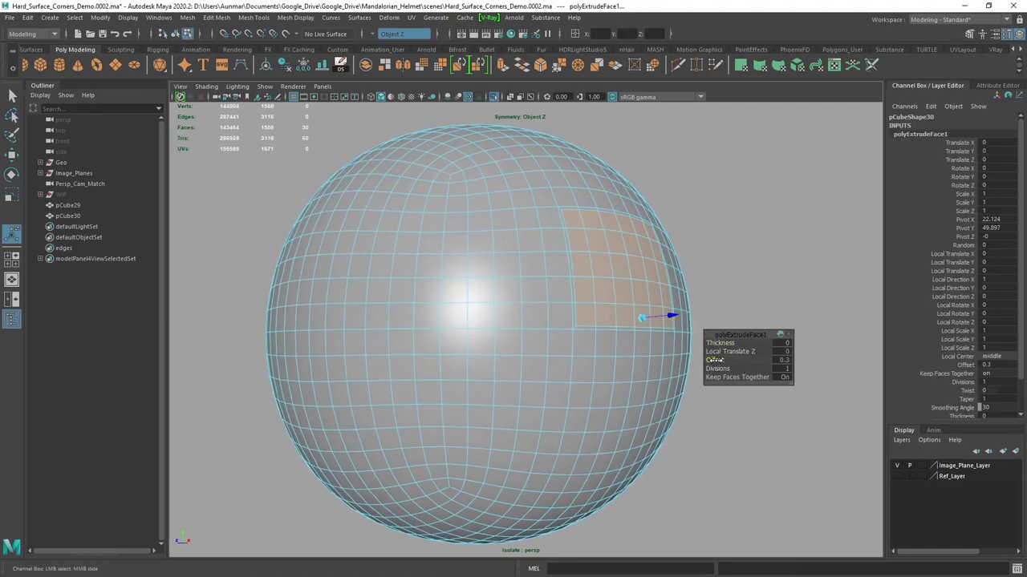
{"action": "mouse_move", "coordinate": [481, 288]}
{"action": "left_mouse_down", "text": "alt"}
{"action": "mouse_move", "coordinate": [463, 284]}
{"action": "mouse_move", "coordinate": [487, 289]}
{"action": "left_mouse_up", "text": "alt"}
{"action": "middle_click_drag", "start_coordinate": [576, 313], "coordinate": [495, 279], "text": "alt"}
{"action": "left_click_drag", "start_coordinate": [495, 278], "coordinate": [506, 277], "text": "alt"}
{"action": "right_click_drag", "start_coordinate": [539, 273], "coordinate": [547, 290], "text": "alt"}
Extrude the block of faces again and push it into the sphere to form a recess.
{"action": "key", "text": "ctrl+e"}
{"action": "left_click_drag", "start_coordinate": [612, 311], "coordinate": [587, 314]}
{"action": "left_click_drag", "start_coordinate": [542, 300], "coordinate": [480, 293], "text": "alt"}
{"action": "key", "text": "q"}
Preview the sphere smoothed and examine how the recess's corners round off.
{"action": "middle_click_drag", "start_coordinate": [480, 293], "coordinate": [497, 295], "text": "alt"}
{"action": "key", "text": "3"}
{"action": "left_click_drag", "start_coordinate": [501, 293], "coordinate": [483, 294], "text": "alt"}
{"action": "right_click_drag", "start_coordinate": [420, 244], "coordinate": [454, 215]}
{"action": "left_click_drag", "start_coordinate": [518, 223], "coordinate": [540, 239], "text": "alt"}
{"action": "left_click", "coordinate": [506, 208], "text": "ctrl"}
{"action": "scroll", "coordinate": [499, 219], "scroll_direction": "down", "scroll_amount": 2}
{"action": "scroll", "coordinate": [545, 252], "scroll_direction": "up", "scroll_amount": 3}
Try moving the vertices next to the recess's corners closer to the corners on the unsmoothed mesh.
{"action": "left_click", "coordinate": [517, 194]}
{"action": "key", "text": "1"}
{"action": "right_click", "coordinate": [533, 194]}
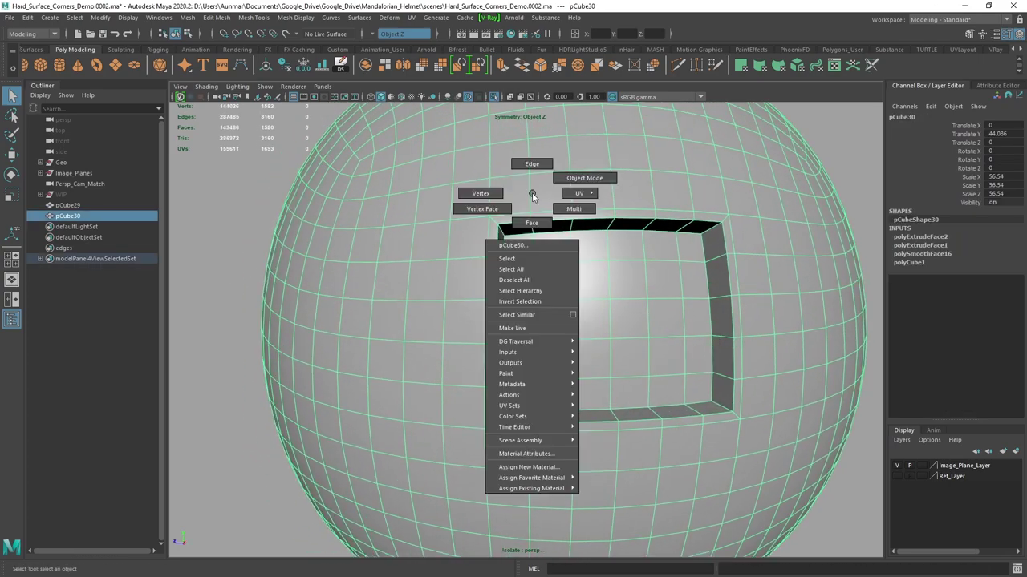
{"action": "right_click_drag", "start_coordinate": [532, 195], "coordinate": [481, 194]}
{"action": "left_click", "coordinate": [531, 213]}
{"action": "key", "text": "w"}
{"action": "left_click_drag", "start_coordinate": [531, 319], "coordinate": [509, 319]}
{"action": "left_click", "coordinate": [450, 262]}
{"action": "left_click_drag", "start_coordinate": [548, 262], "coordinate": [525, 241]}
{"action": "left_click_drag", "start_coordinate": [551, 273], "coordinate": [557, 273], "text": "alt"}
Preview the adjusted recess smoothed and examine its corners and silhouette from several angles.
{"action": "key", "text": "q"}
{"action": "key", "text": "3"}
{"action": "right_click_drag", "start_coordinate": [500, 213], "coordinate": [554, 198]}
{"action": "left_click", "coordinate": [563, 234], "text": "ctrl"}
{"action": "scroll", "coordinate": [563, 239], "scroll_direction": "down", "scroll_amount": 3}
{"action": "left_click_drag", "start_coordinate": [563, 240], "coordinate": [649, 245], "text": "alt"}
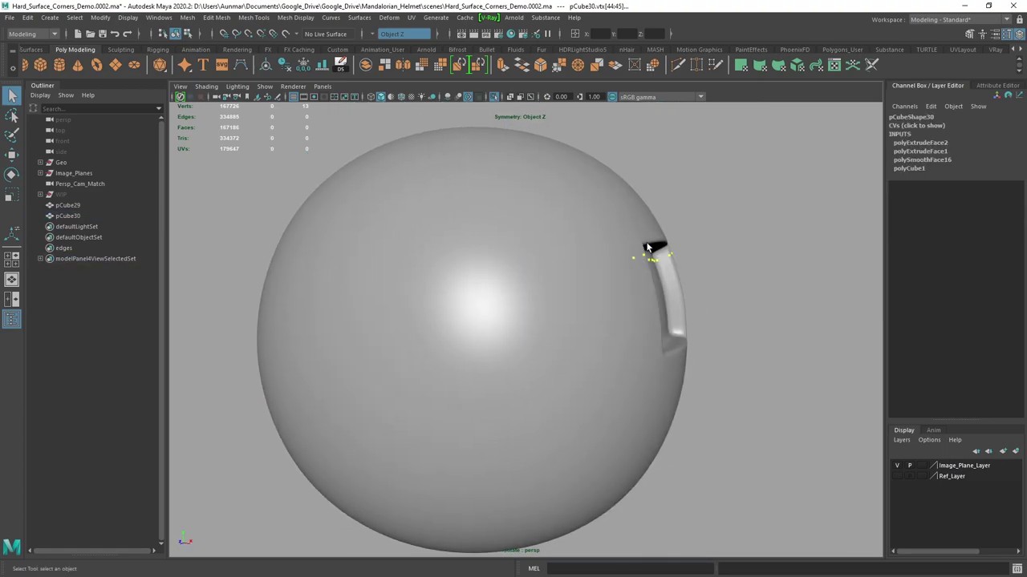
{"action": "middle_click_drag", "start_coordinate": [648, 245], "coordinate": [605, 278], "text": "alt"}
{"action": "scroll", "coordinate": [608, 277], "scroll_direction": "up", "scroll_amount": 5}
{"action": "left_click", "coordinate": [687, 297]}
{"action": "left_click_drag", "start_coordinate": [687, 297], "coordinate": [606, 329], "text": "alt"}
Undo the vertex moves around the recess's corners.
{"action": "key", "text": "ctrl+z"}
{"action": "key", "text": "ctrl+z"}
{"action": "key", "text": "ctrl+z"}
{"action": "key", "text": "ctrl+z"}
{"action": "key", "text": "ctrl+z"}
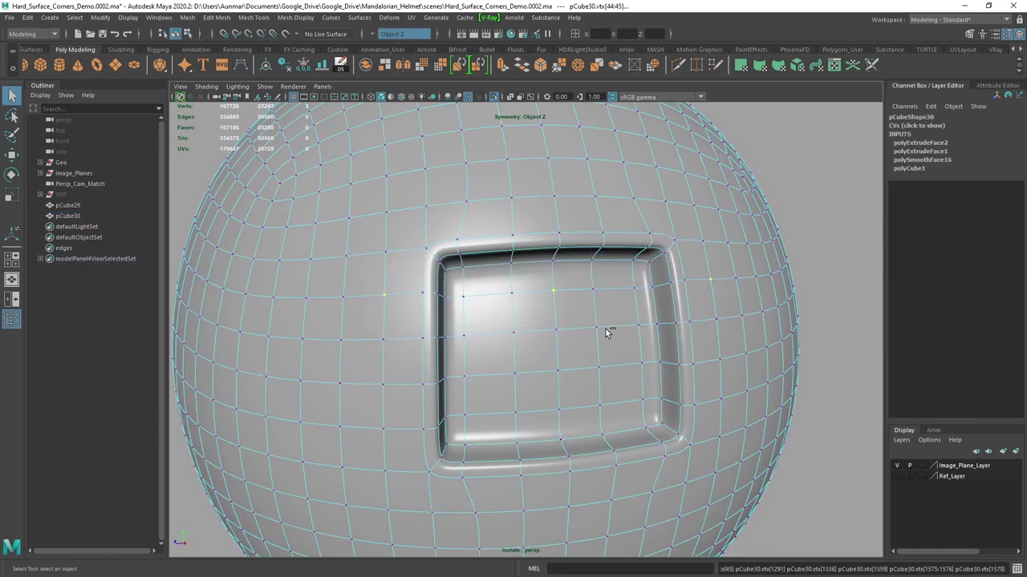
{"action": "key", "text": "ctrl+z"}
{"action": "key", "text": "ctrl+z"}
{"action": "key", "text": "ctrl+z"}
{"action": "left_click_drag", "start_coordinate": [576, 335], "coordinate": [565, 337], "text": "alt"}
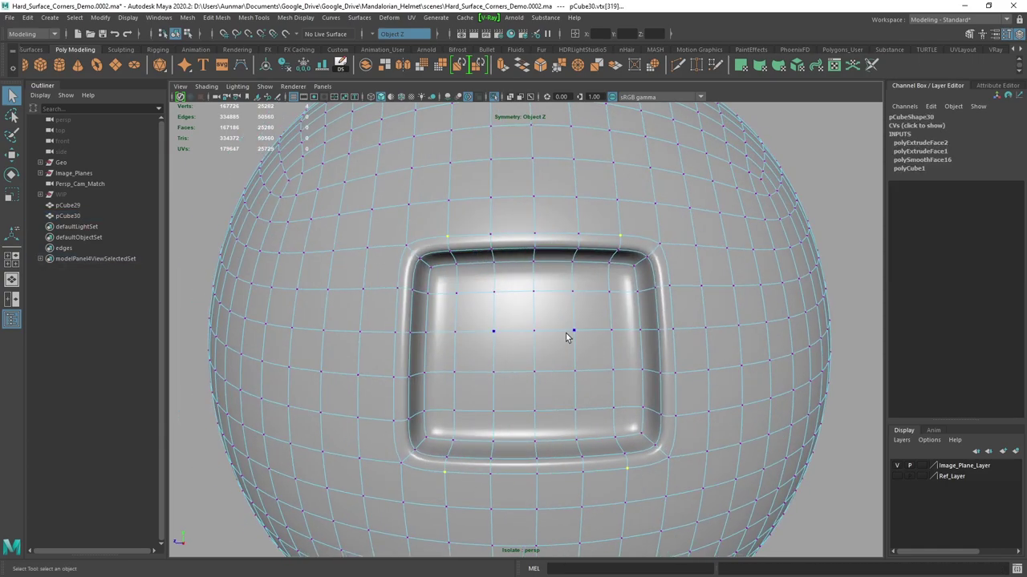
Cut a diagonal with Multi-Cut across the face just outside the recess's upper corner, from its outer vertex to the offset loop's corner.
{"action": "key", "text": "1"}
{"action": "left_click_drag", "start_coordinate": [500, 269], "coordinate": [517, 275], "text": "alt"}
{"action": "scroll", "coordinate": [505, 268], "scroll_direction": "up", "scroll_amount": 2}
{"action": "middle_click_drag", "start_coordinate": [495, 260], "coordinate": [535, 269], "text": "alt"}
{"action": "right_click", "coordinate": [495, 224], "text": "shift"}
{"action": "right_click_drag", "start_coordinate": [495, 224], "coordinate": [490, 236]}
{"action": "left_click", "coordinate": [480, 218]}
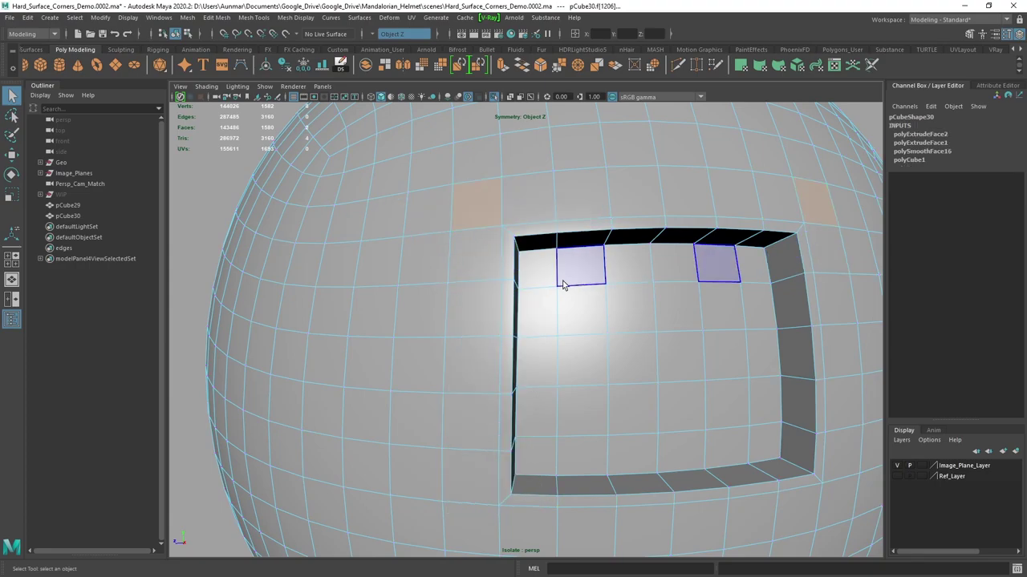
{"action": "left_click_drag", "start_coordinate": [564, 287], "coordinate": [543, 282], "text": "alt"}
{"action": "left_click_drag", "start_coordinate": [454, 203], "coordinate": [466, 205], "text": "alt"}
{"action": "right_click", "coordinate": [472, 203], "text": "shift"}
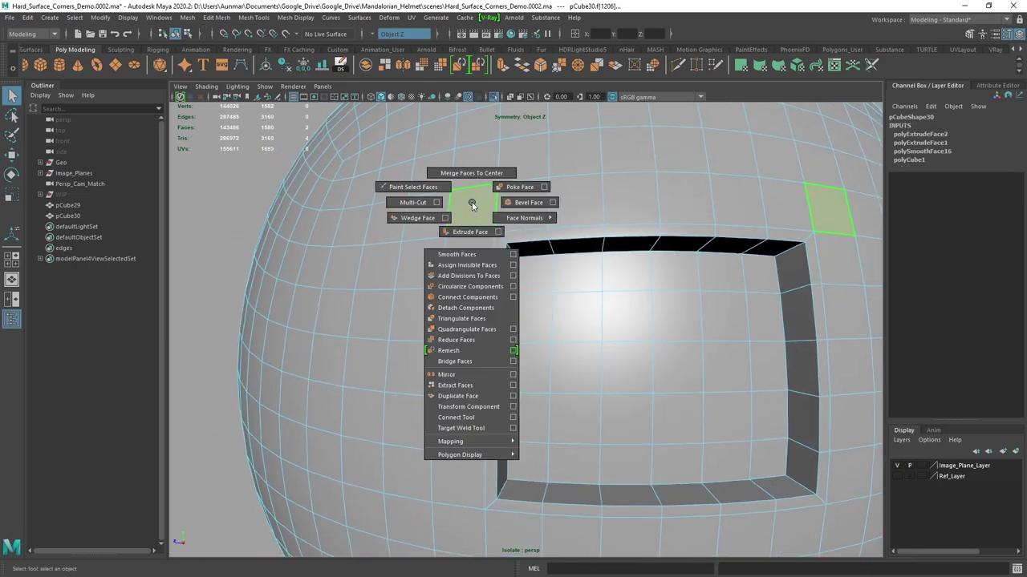
{"action": "left_click", "coordinate": [412, 204]}
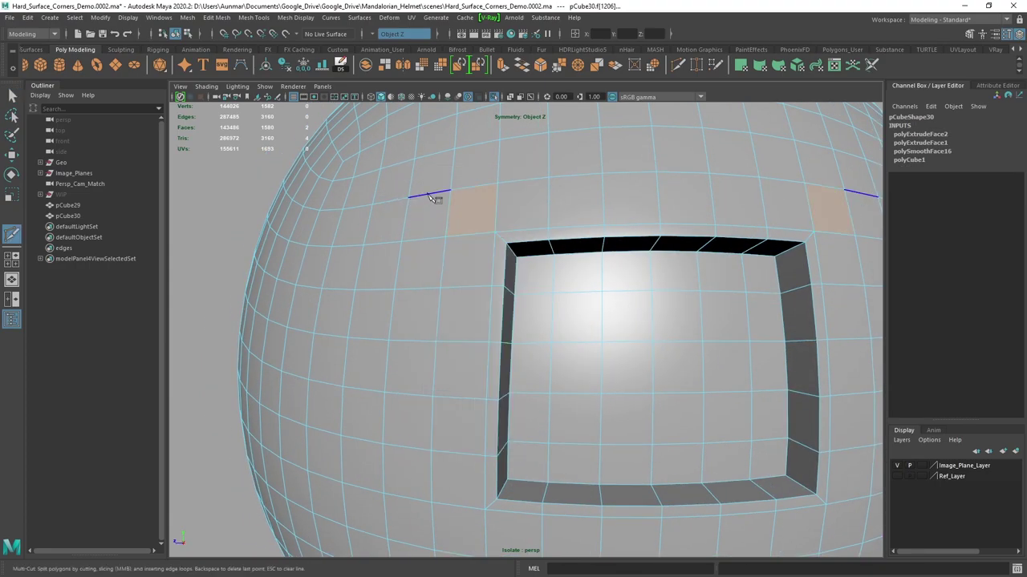
{"action": "left_click", "coordinate": [495, 233]}
{"action": "right_click", "coordinate": [494, 232]}
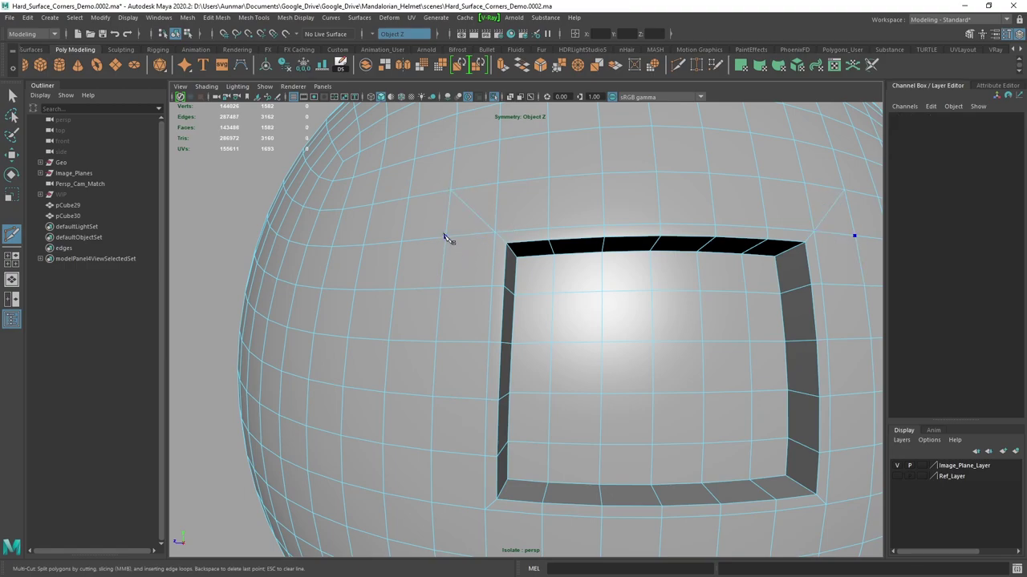
Cut an edge with Multi-Cut from the vertex beside the recess's upper corner down the side wall and horizontally across the floor.
{"action": "left_click_drag", "start_coordinate": [446, 239], "coordinate": [441, 256], "text": "alt"}
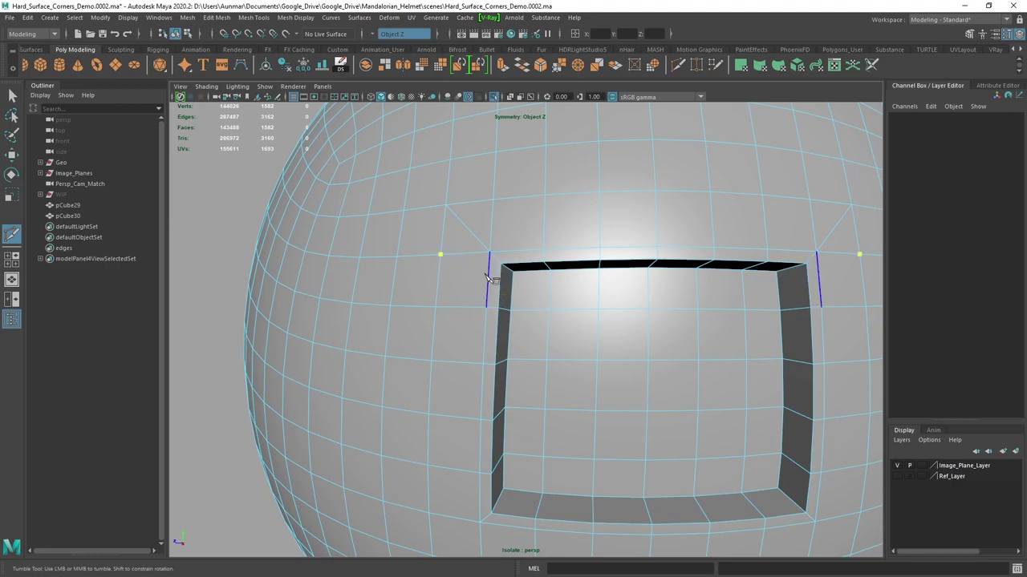
{"action": "left_click_drag", "start_coordinate": [491, 277], "coordinate": [503, 291], "text": "alt"}
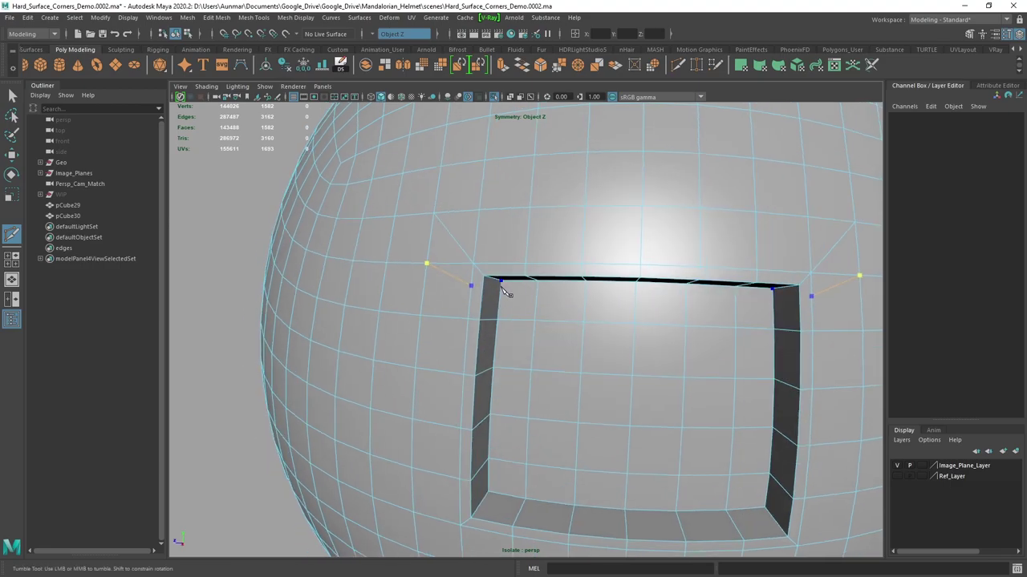
{"action": "left_click_drag", "start_coordinate": [592, 302], "coordinate": [527, 377], "text": "alt"}
{"action": "key", "text": "Return"}
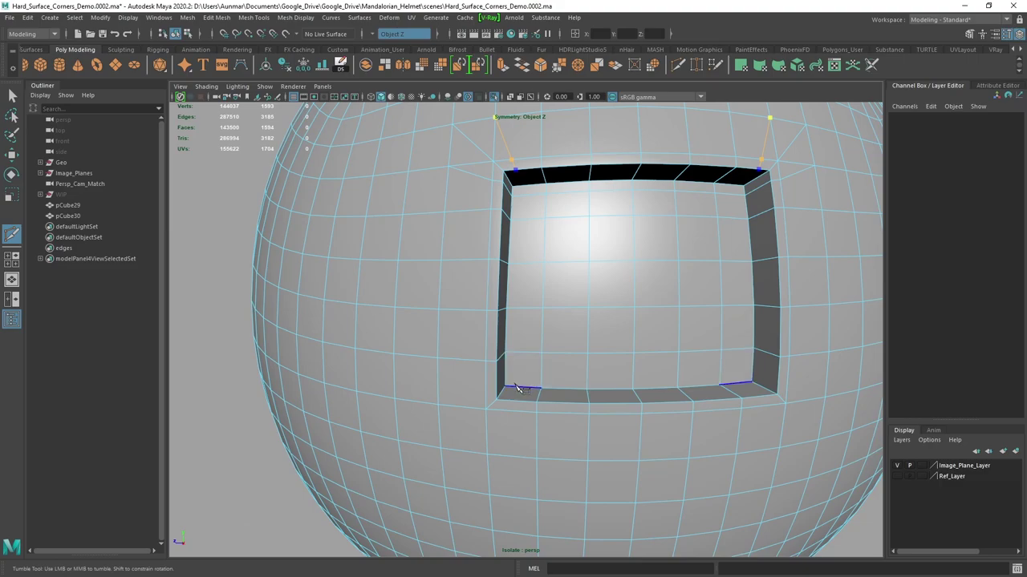
Cut an edge with Multi-Cut from the vertex above the recess's upper corner, down along the floor, to the vertex below the lower corner.
{"action": "key", "text": "ctrl+z"}
{"action": "middle_click_drag", "start_coordinate": [521, 199], "coordinate": [526, 248], "text": "alt"}
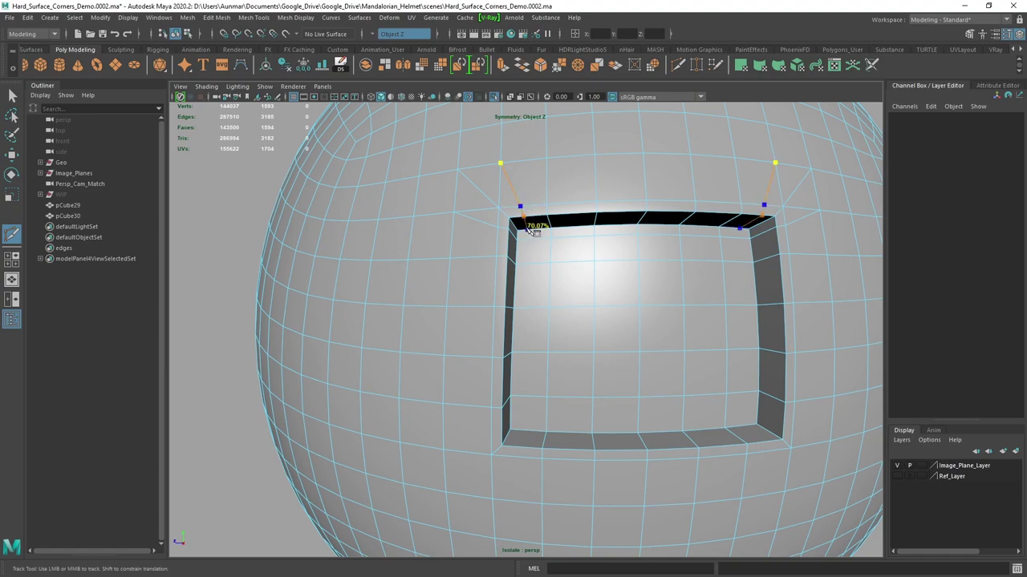
{"action": "left_click_drag", "start_coordinate": [531, 235], "coordinate": [526, 428], "text": "alt"}
{"action": "left_click", "coordinate": [524, 426]}
{"action": "middle_click_drag", "start_coordinate": [526, 428], "coordinate": [552, 319], "text": "alt"}
{"action": "right_click_drag", "start_coordinate": [551, 319], "coordinate": [556, 374], "text": "alt"}
{"action": "left_click", "coordinate": [540, 367]}
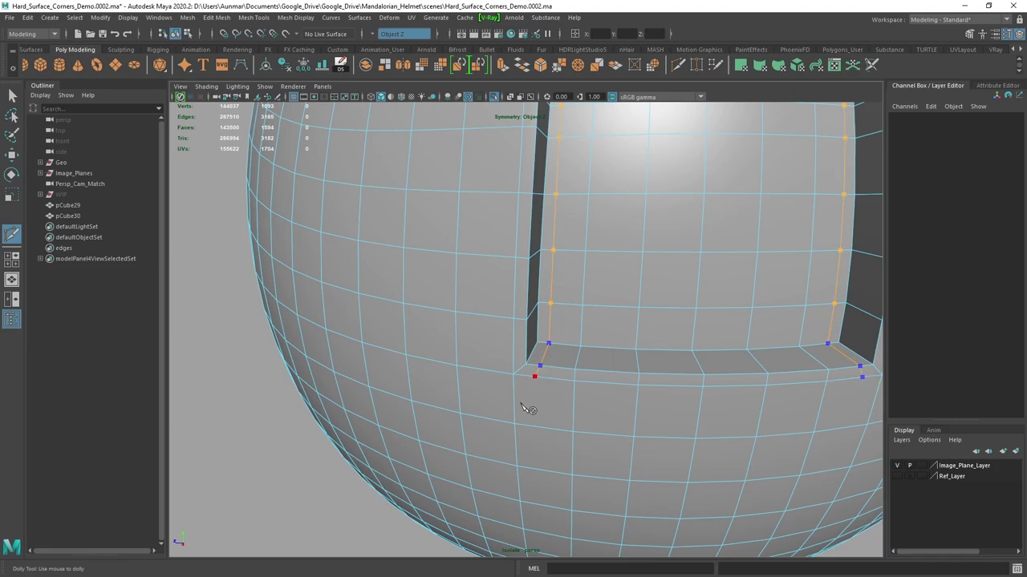
{"action": "left_click_drag", "start_coordinate": [520, 423], "coordinate": [542, 394], "text": "alt"}
{"action": "right_click", "coordinate": [540, 389]}
Cut a diagonal with Multi-Cut across the face just outside the recess's lower corner, from the offset loop's corner to the outer vertex.
{"action": "mouse_move", "coordinate": [541, 328]}
{"action": "left_mouse_down", "text": "alt"}
{"action": "mouse_move", "coordinate": [535, 338]}
{"action": "mouse_move", "coordinate": [530, 327]}
{"action": "mouse_move", "coordinate": [545, 344]}
{"action": "mouse_move", "coordinate": [535, 324]}
{"action": "left_mouse_up", "text": "alt"}
{"action": "scroll", "coordinate": [548, 332], "scroll_direction": "down", "scroll_amount": 3}
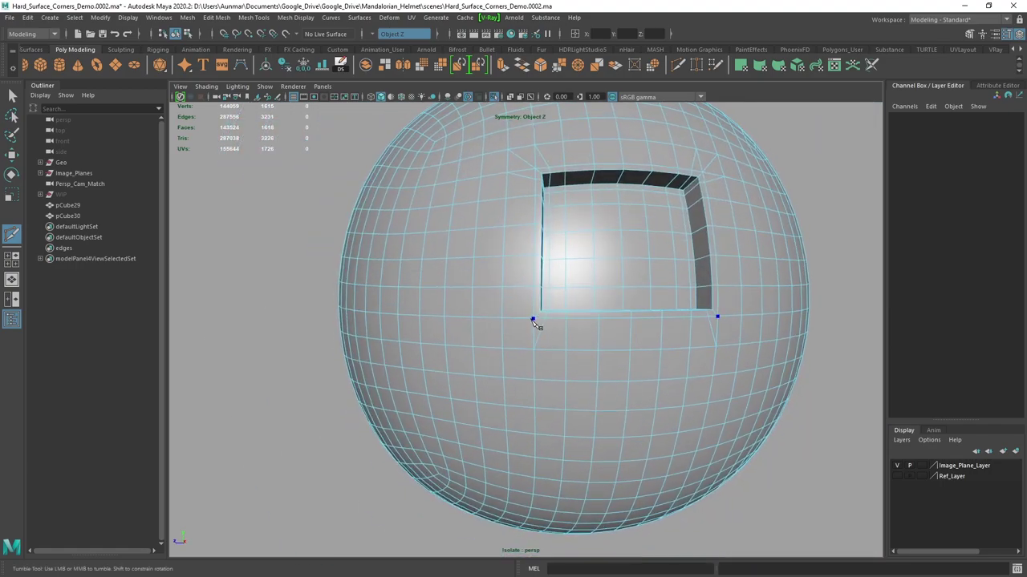
{"action": "right_click", "coordinate": [502, 348]}
Cut an edge with Multi-Cut from the vertex beside the recess's lower corner through the side wall and across the lower part of the floor.
{"action": "left_click_drag", "start_coordinate": [516, 294], "coordinate": [516, 300], "text": "alt"}
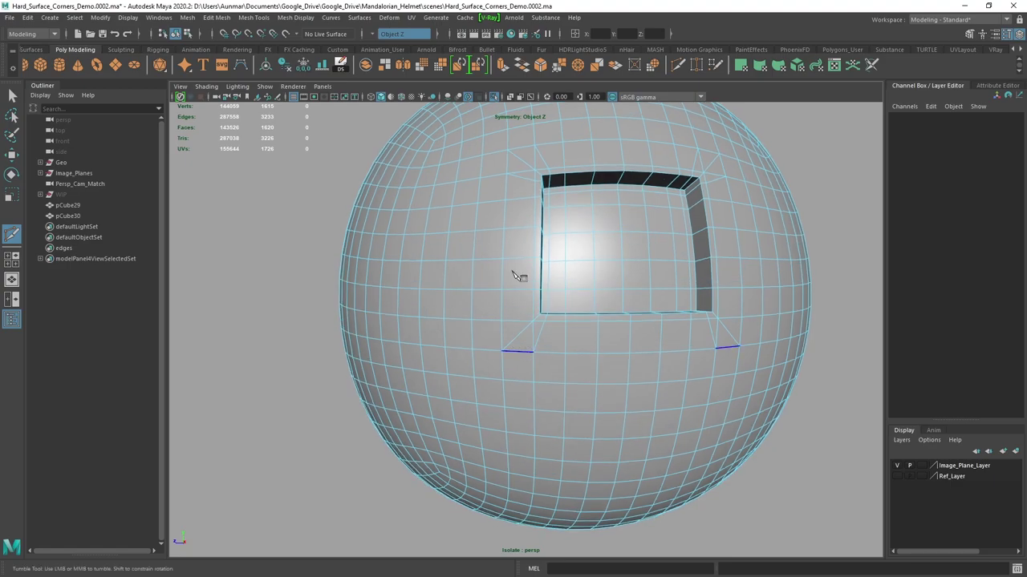
{"action": "middle_click_drag", "start_coordinate": [516, 300], "coordinate": [516, 307], "text": "alt"}
{"action": "left_click_drag", "start_coordinate": [525, 335], "coordinate": [634, 178], "text": "alt"}
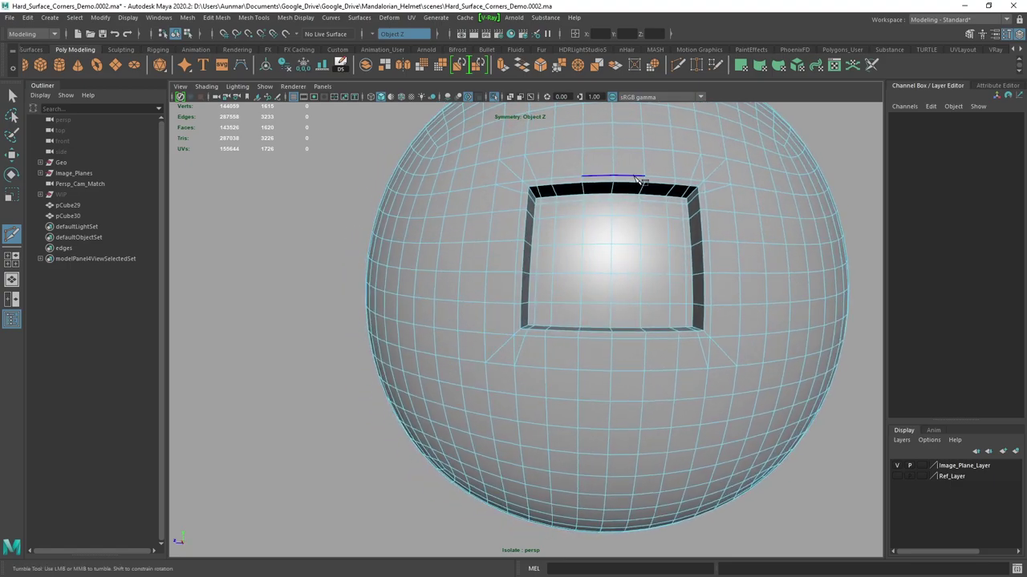
{"action": "right_click_drag", "start_coordinate": [617, 169], "coordinate": [564, 345], "text": "alt"}
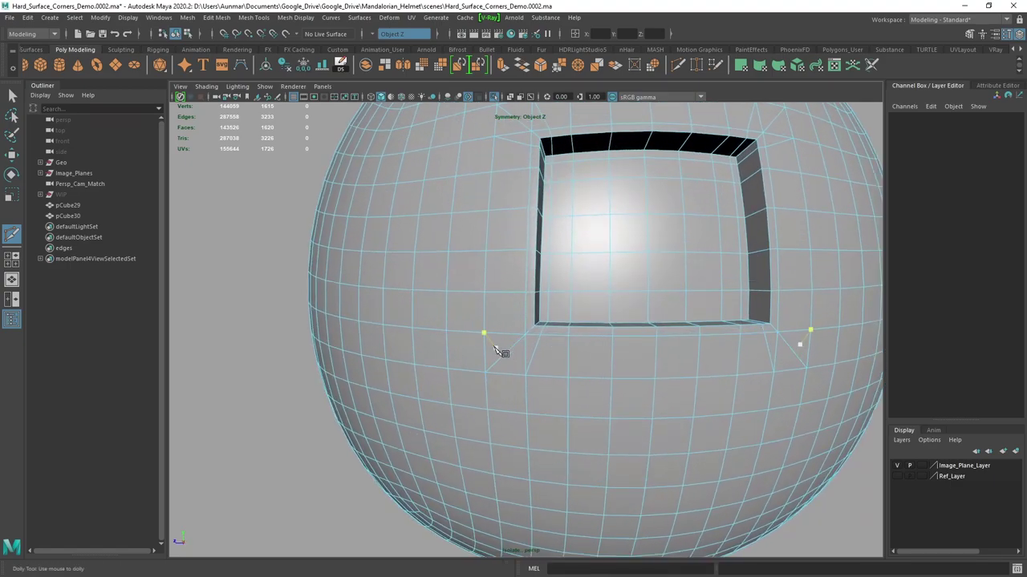
{"action": "right_click_drag", "start_coordinate": [501, 345], "coordinate": [466, 346], "text": "alt"}
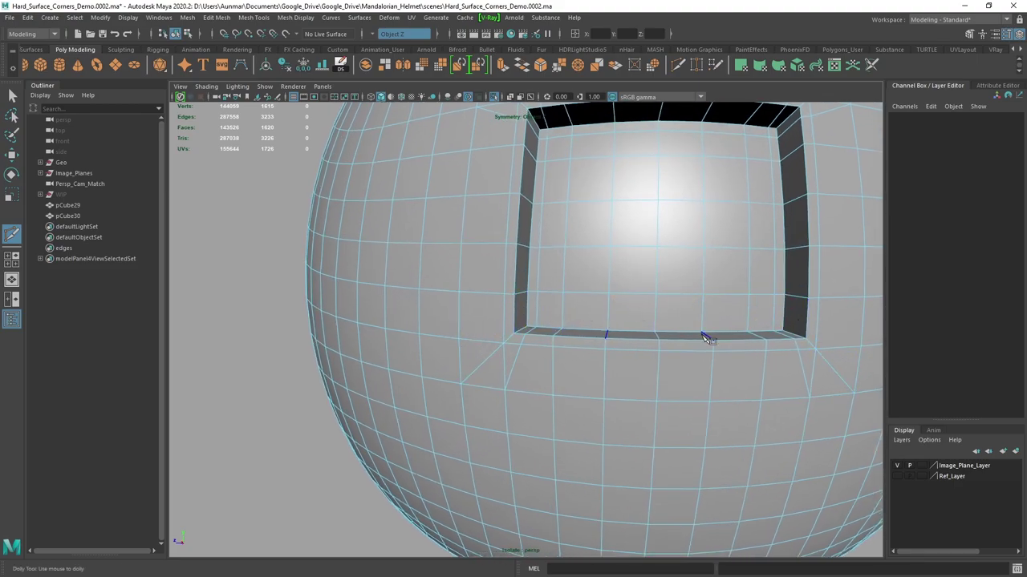
{"action": "left_click_drag", "start_coordinate": [704, 337], "coordinate": [576, 353], "text": "alt"}
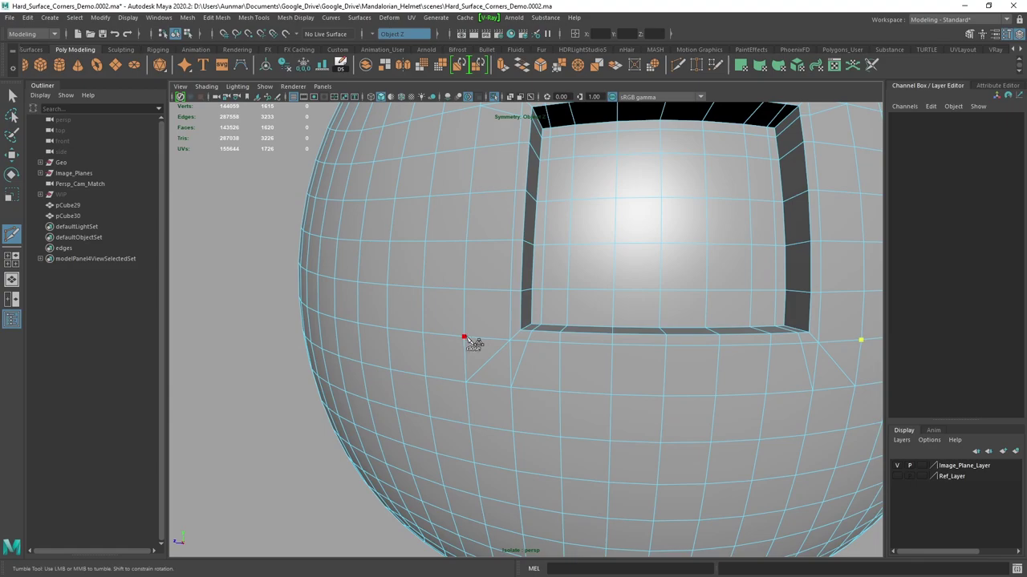
{"action": "left_click_drag", "start_coordinate": [463, 337], "coordinate": [449, 347], "text": "alt"}
{"action": "right_click_drag", "start_coordinate": [495, 337], "coordinate": [513, 322], "text": "alt"}
{"action": "left_click", "coordinate": [497, 305]}
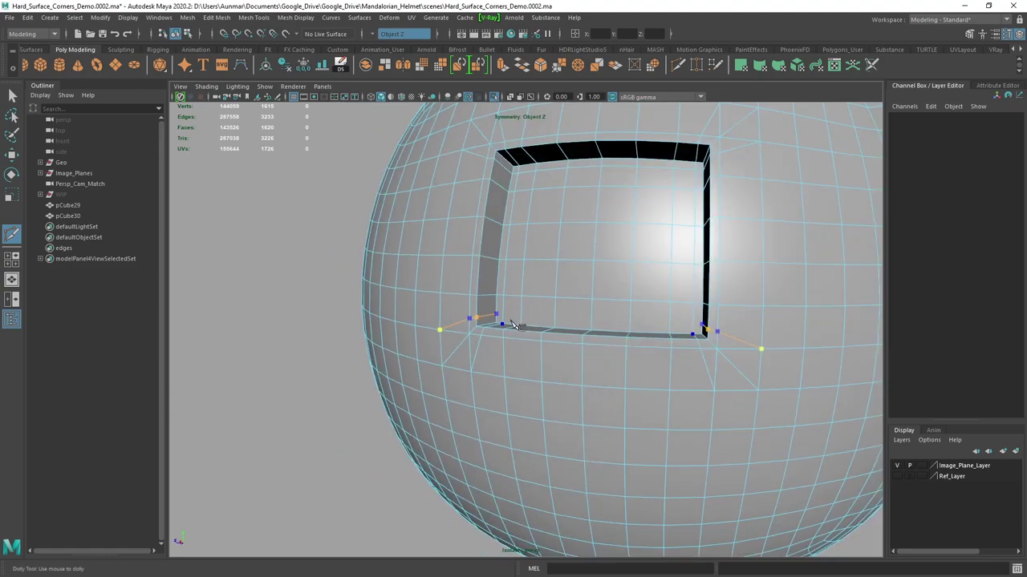
{"action": "left_click_drag", "start_coordinate": [513, 322], "coordinate": [548, 318], "text": "alt"}
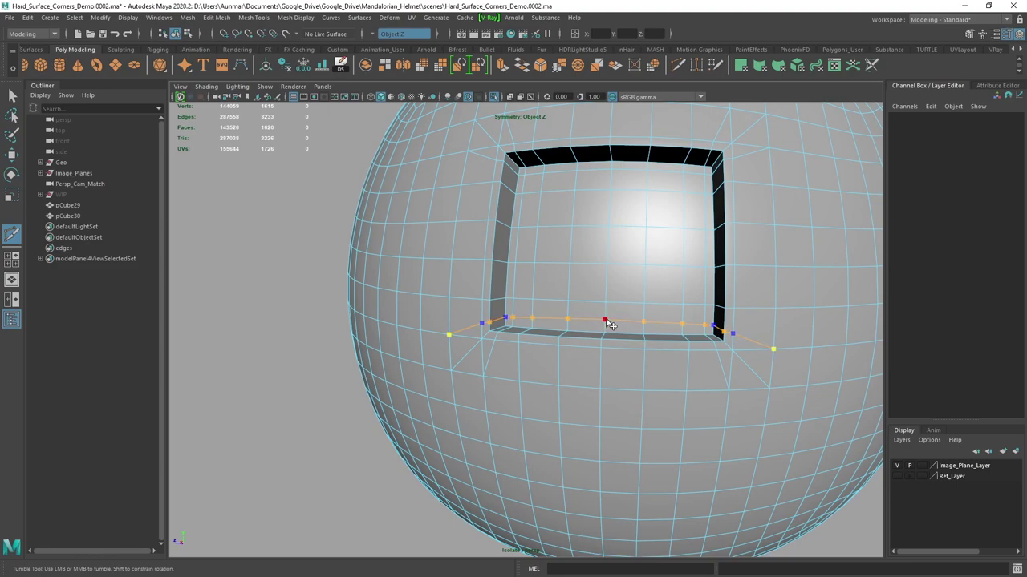
{"action": "key", "text": "q"}
{"action": "left_click_drag", "start_coordinate": [604, 358], "coordinate": [661, 353], "text": "alt"}
{"action": "right_click_drag", "start_coordinate": [547, 257], "coordinate": [546, 228]}
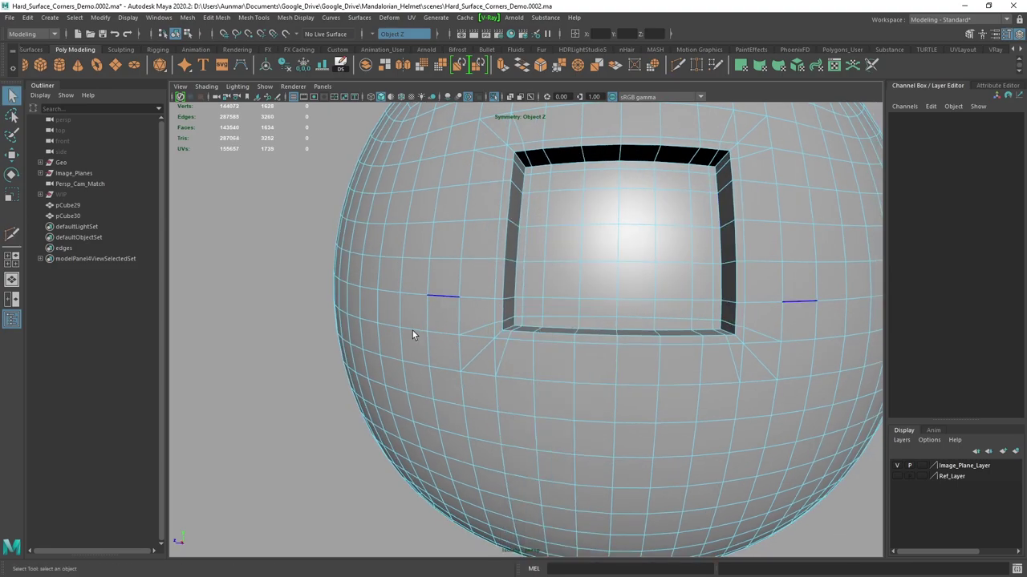
Delete the leftover horizontal and vertical edges beside the diagonals outside the recess's four corners.
{"action": "left_click_drag", "start_coordinate": [419, 314], "coordinate": [498, 311], "text": "alt"}
{"action": "right_click_drag", "start_coordinate": [499, 310], "coordinate": [495, 400], "text": "alt"}
{"action": "left_click_drag", "start_coordinate": [494, 401], "coordinate": [507, 395], "text": "alt"}
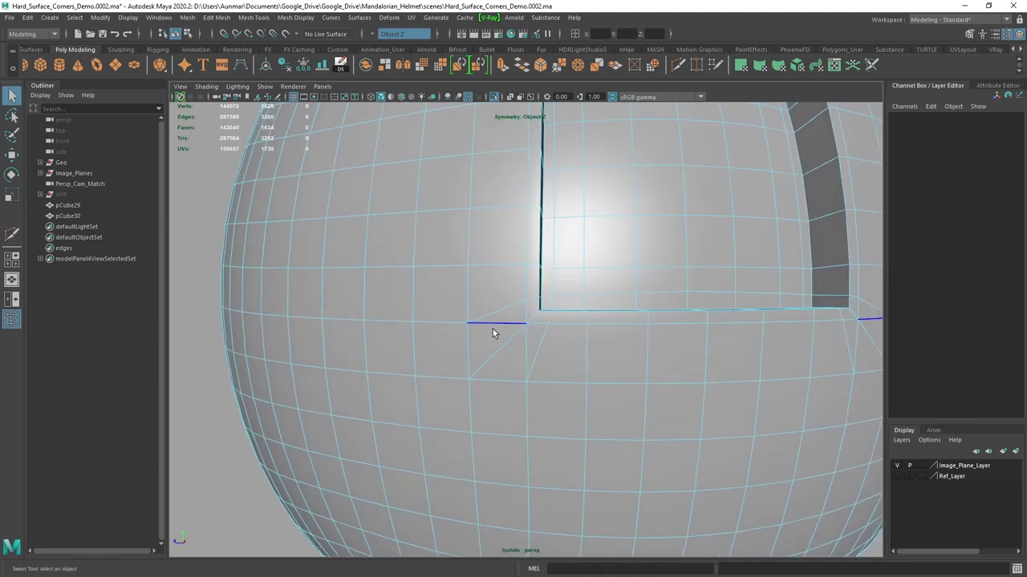
{"action": "left_click", "coordinate": [494, 328]}
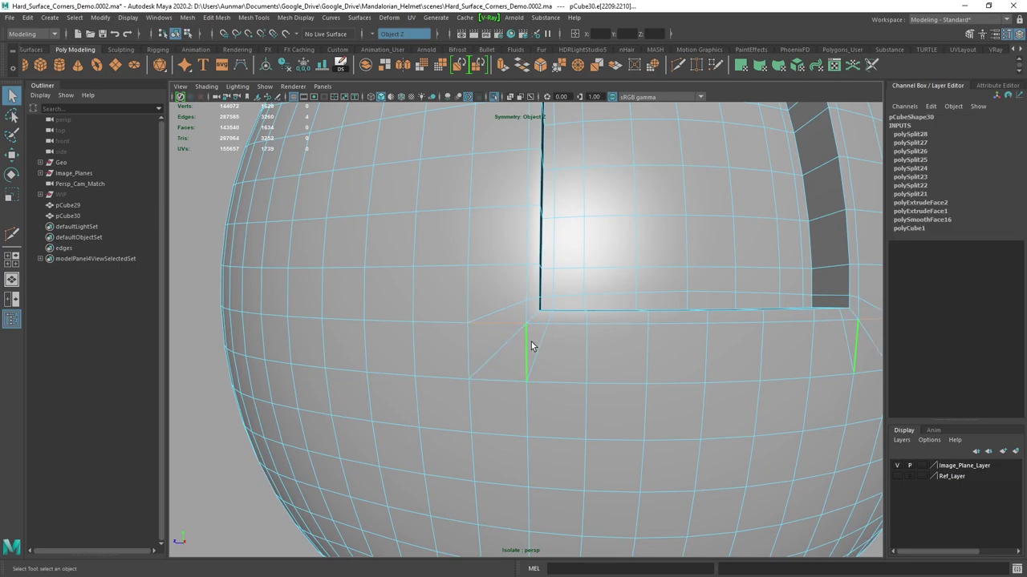
{"action": "right_click_drag", "start_coordinate": [539, 259], "coordinate": [532, 210], "text": "alt"}
{"action": "left_click_drag", "start_coordinate": [532, 210], "coordinate": [539, 353], "text": "alt"}
{"action": "left_click_drag", "start_coordinate": [503, 175], "coordinate": [525, 255], "text": "alt"}
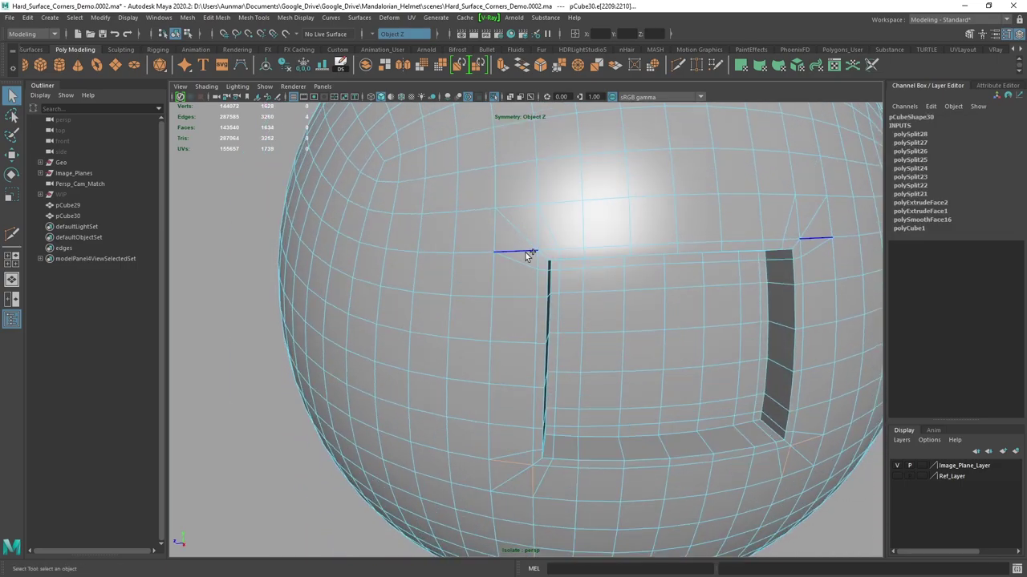
{"action": "key", "text": "ctrl+Delete"}
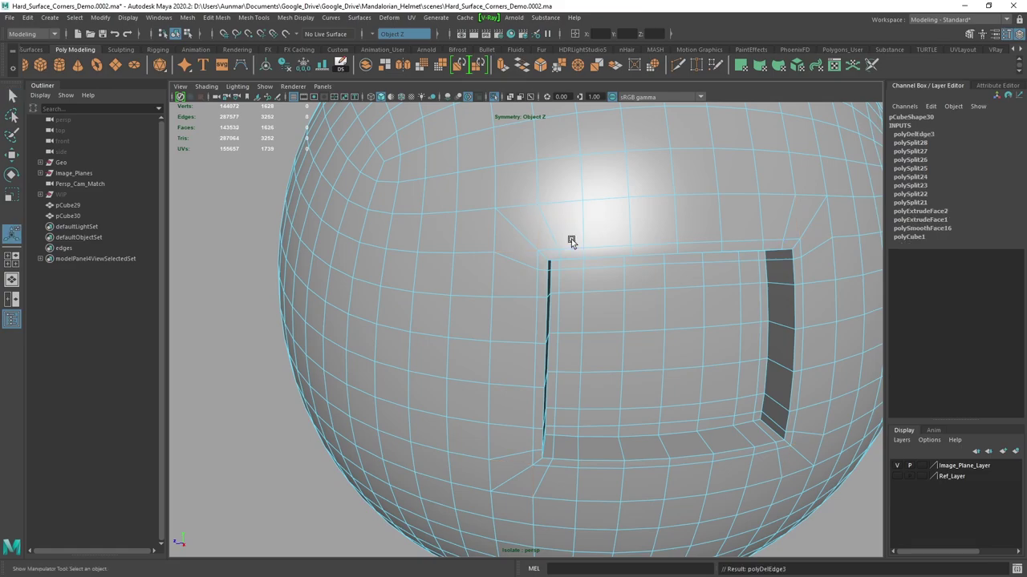
Preview the recess smoothed and examine its rerouted corners from several angles, returning to the unsmoothed mesh.
{"action": "left_click_drag", "start_coordinate": [550, 238], "coordinate": [644, 174], "text": "alt"}
{"action": "right_click_drag", "start_coordinate": [644, 174], "coordinate": [644, 143]}
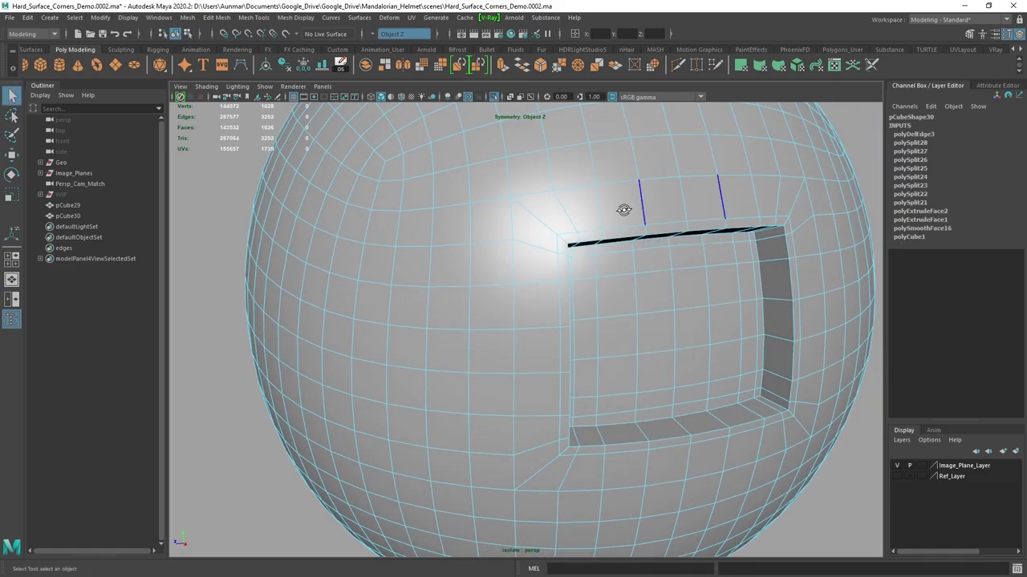
{"action": "left_click_drag", "start_coordinate": [626, 214], "coordinate": [579, 209], "text": "alt"}
{"action": "left_click_drag", "start_coordinate": [547, 298], "coordinate": [527, 277], "text": "alt"}
{"action": "left_click_drag", "start_coordinate": [518, 211], "coordinate": [536, 240], "text": "alt"}
{"action": "scroll", "coordinate": [629, 296], "scroll_direction": "down", "scroll_amount": 2}
{"action": "key", "text": "3"}
{"action": "left_click_drag", "start_coordinate": [587, 291], "coordinate": [601, 293], "text": "alt"}
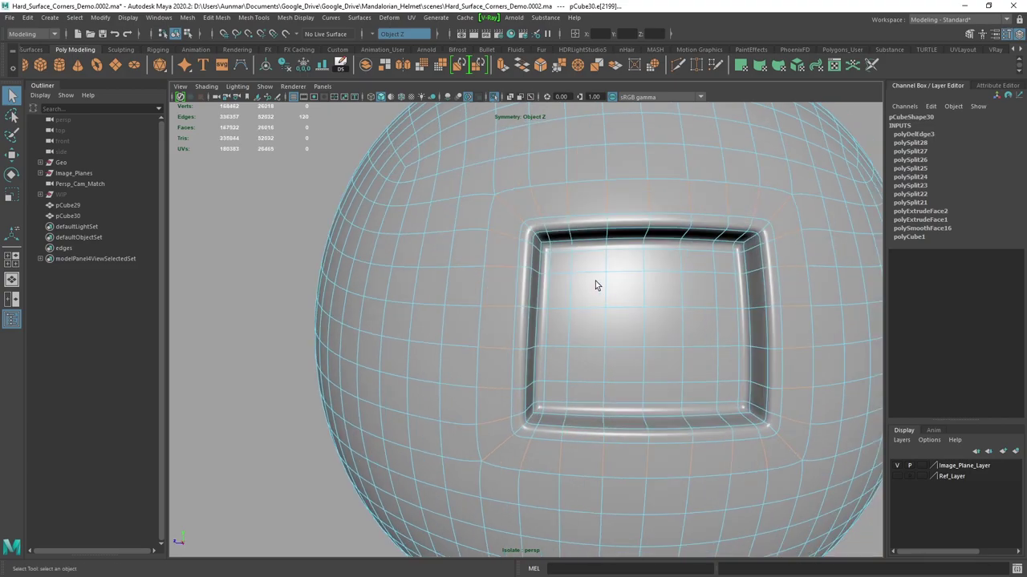
{"action": "right_click_drag", "start_coordinate": [600, 294], "coordinate": [649, 224]}
{"action": "key", "text": "ctrl+z"}
{"action": "scroll", "coordinate": [598, 242], "scroll_direction": "down", "scroll_amount": 2}
{"action": "left_click_drag", "start_coordinate": [584, 246], "coordinate": [568, 275], "text": "alt"}
{"action": "left_click", "coordinate": [796, 127]}
{"action": "left_click", "coordinate": [595, 267]}
{"action": "key", "text": "1"}
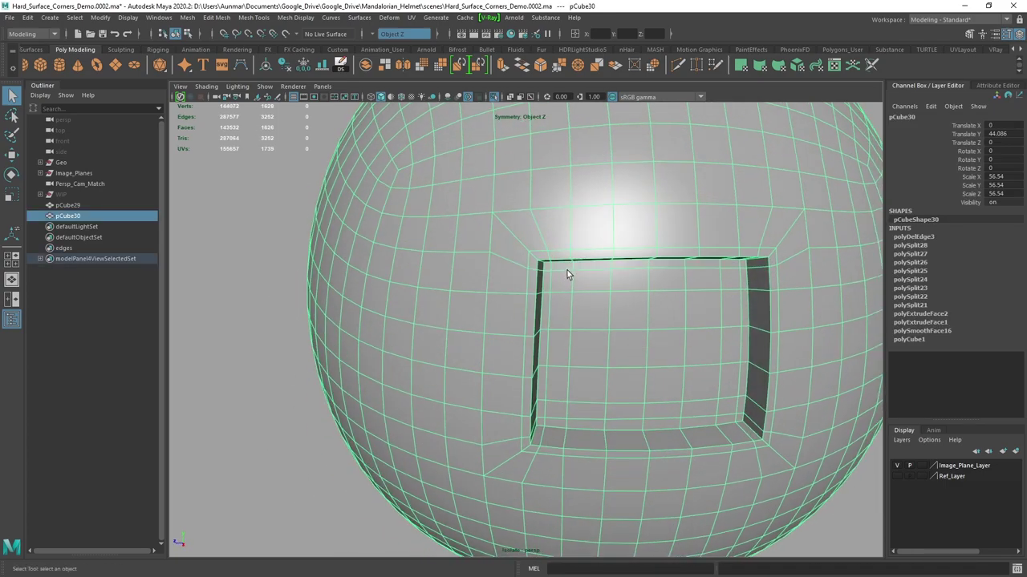
Try sliding the vertical and horizontal support loops on the recess's floor closer to the floor's edges.
{"action": "scroll", "coordinate": [569, 273], "scroll_direction": "up", "scroll_amount": 4}
{"action": "right_click_drag", "start_coordinate": [585, 201], "coordinate": [585, 167]}
{"action": "left_click", "coordinate": [550, 535]}
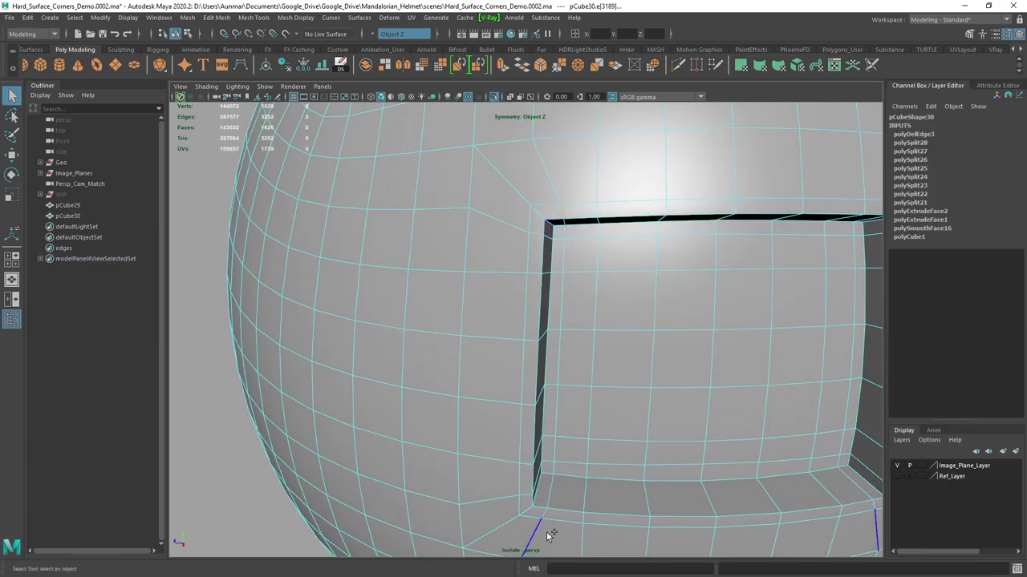
{"action": "key", "text": "w"}
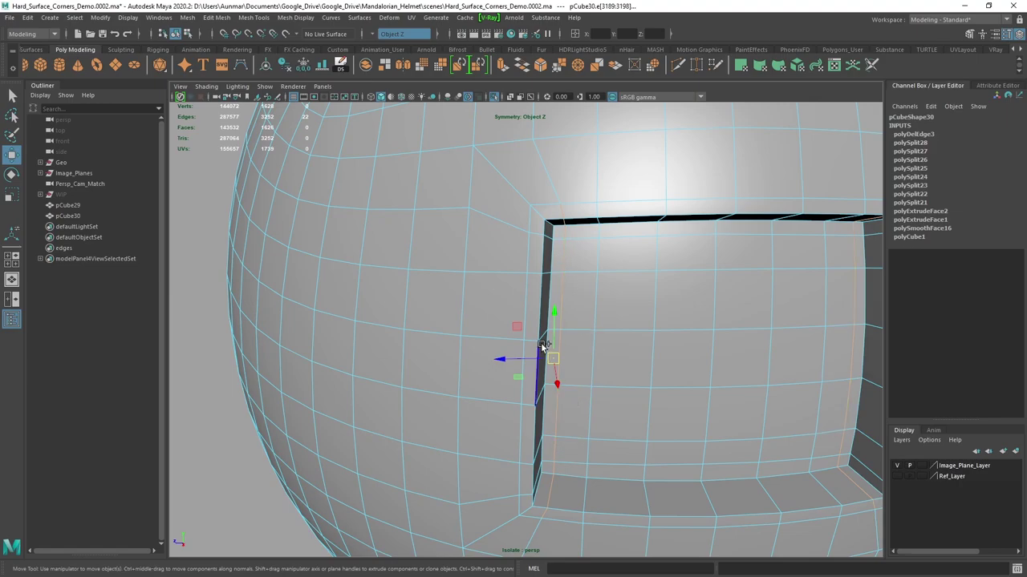
{"action": "left_click", "coordinate": [536, 234]}
{"action": "middle_click_drag", "start_coordinate": [711, 250], "coordinate": [669, 252], "text": "alt"}
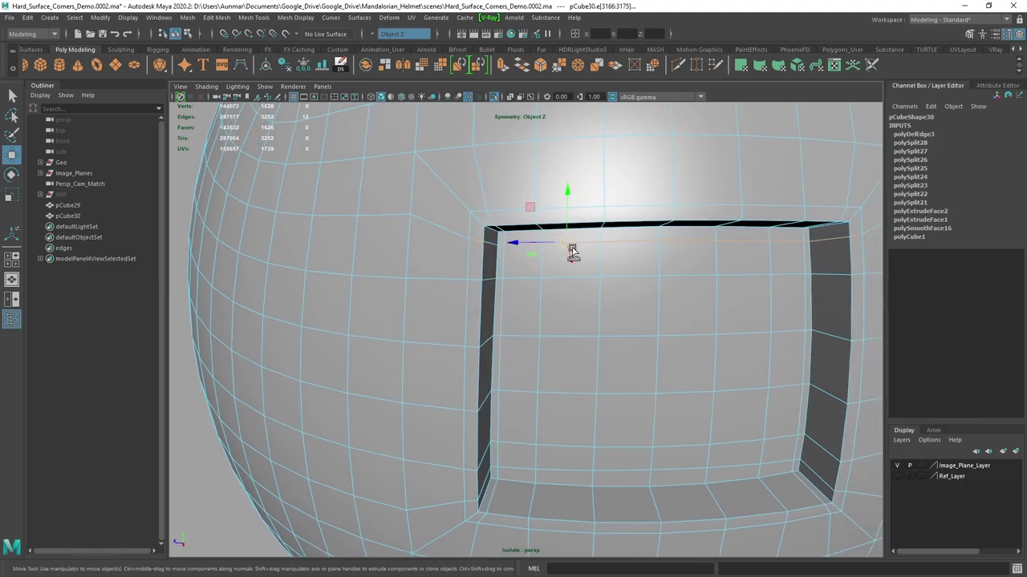
{"action": "scroll", "coordinate": [565, 245], "scroll_direction": "down", "scroll_amount": 4}
{"action": "left_click_drag", "start_coordinate": [549, 316], "coordinate": [548, 263], "text": "alt"}
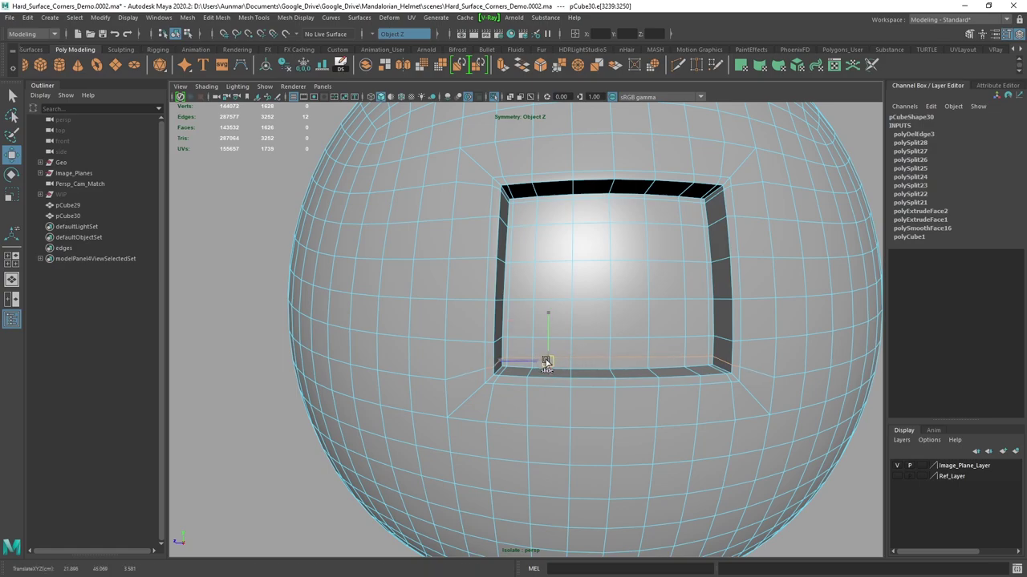
Preview the recess smoothed with the tightened support loops and examine its corners up close and from several angles.
{"action": "left_click_drag", "start_coordinate": [515, 285], "coordinate": [523, 340], "text": "alt"}
{"action": "scroll", "coordinate": [523, 339], "scroll_direction": "up", "scroll_amount": 4}
{"action": "key", "text": "3"}
{"action": "right_click_drag", "start_coordinate": [520, 213], "coordinate": [563, 187]}
{"action": "key", "text": "q"}
{"action": "left_click", "coordinate": [563, 187], "text": "ctrl"}
{"action": "scroll", "coordinate": [564, 192], "scroll_direction": "down", "scroll_amount": 4}
{"action": "mouse_move", "coordinate": [581, 221]}
{"action": "left_mouse_down", "text": "alt"}
{"action": "mouse_move", "coordinate": [612, 230]}
{"action": "mouse_move", "coordinate": [594, 218]}
{"action": "left_mouse_up", "text": "alt"}
{"action": "left_click_drag", "start_coordinate": [568, 304], "coordinate": [602, 295], "text": "alt"}
{"action": "scroll", "coordinate": [774, 236], "scroll_direction": "down", "scroll_amount": 3}
{"action": "left_click", "coordinate": [781, 234]}
{"action": "left_click_drag", "start_coordinate": [661, 277], "coordinate": [546, 285], "text": "alt"}
{"action": "scroll", "coordinate": [602, 292], "scroll_direction": "up", "scroll_amount": 3}
{"action": "left_click", "coordinate": [633, 292]}
{"action": "scroll", "coordinate": [647, 288], "scroll_direction": "up", "scroll_amount": 4}
{"action": "left_click", "coordinate": [647, 288], "text": "ctrl"}
{"action": "scroll", "coordinate": [632, 284], "scroll_direction": "down", "scroll_amount": 1}
{"action": "scroll", "coordinate": [546, 286], "scroll_direction": "down", "scroll_amount": 3}
Undo the support loop moves on the recess's floor.
{"action": "key", "text": "ctrl+z"}
{"action": "key", "text": "ctrl+z"}
{"action": "key", "text": "ctrl+z"}
{"action": "key", "text": "ctrl+z"}
{"action": "key", "text": "ctrl+z"}
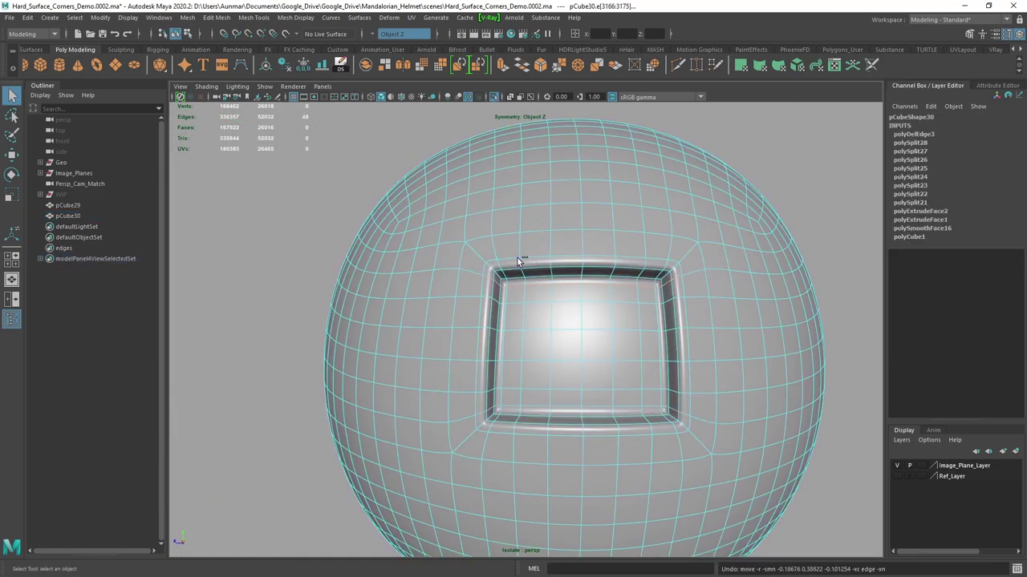
{"action": "key", "text": "ctrl+z"}
{"action": "key", "text": "ctrl+z"}
{"action": "key", "text": "ctrl+z"}
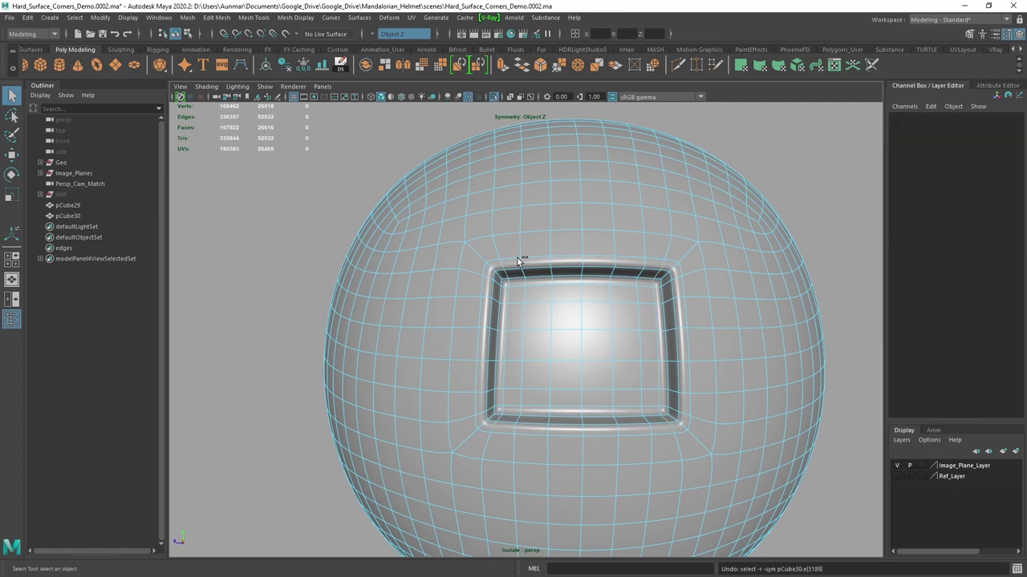
Examine the smoothed recess's corners from several angles with the looser support loops.
{"action": "left_click_drag", "start_coordinate": [518, 261], "coordinate": [545, 306], "text": "alt"}
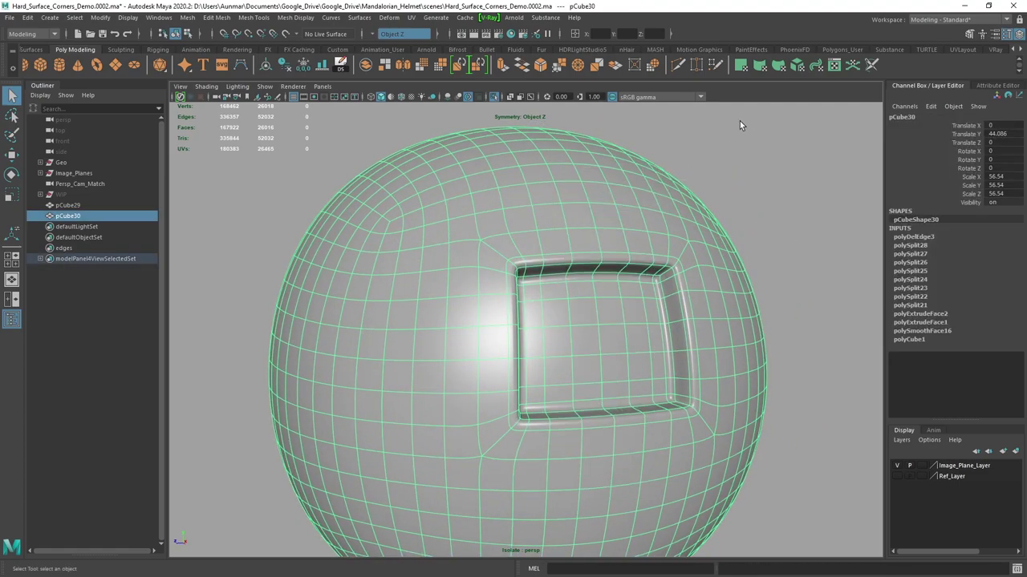
{"action": "left_click", "coordinate": [742, 119]}
{"action": "mouse_move", "coordinate": [701, 302]}
{"action": "left_mouse_down", "text": "alt"}
{"action": "mouse_move", "coordinate": [651, 302]}
{"action": "mouse_move", "coordinate": [649, 277]}
{"action": "mouse_move", "coordinate": [679, 280]}
{"action": "left_mouse_up", "text": "alt"}
{"action": "mouse_move", "coordinate": [616, 359]}
{"action": "left_mouse_down", "text": "alt"}
{"action": "mouse_move", "coordinate": [649, 351]}
{"action": "mouse_move", "coordinate": [560, 369]}
{"action": "mouse_move", "coordinate": [523, 365]}
{"action": "mouse_move", "coordinate": [617, 357]}
{"action": "mouse_move", "coordinate": [498, 358]}
{"action": "mouse_move", "coordinate": [552, 337]}
{"action": "mouse_move", "coordinate": [609, 337]}
{"action": "mouse_move", "coordinate": [598, 334]}
{"action": "left_mouse_up", "text": "alt"}
{"action": "scroll", "coordinate": [648, 352], "scroll_direction": "down", "scroll_amount": 1}
Scale and reposition all the faces of the recess's floor on the unsmoothed mesh.
{"action": "left_click", "coordinate": [594, 353]}
{"action": "right_click_drag", "start_coordinate": [582, 272], "coordinate": [582, 301]}
{"action": "left_click_drag", "start_coordinate": [573, 329], "coordinate": [539, 321], "text": "alt"}
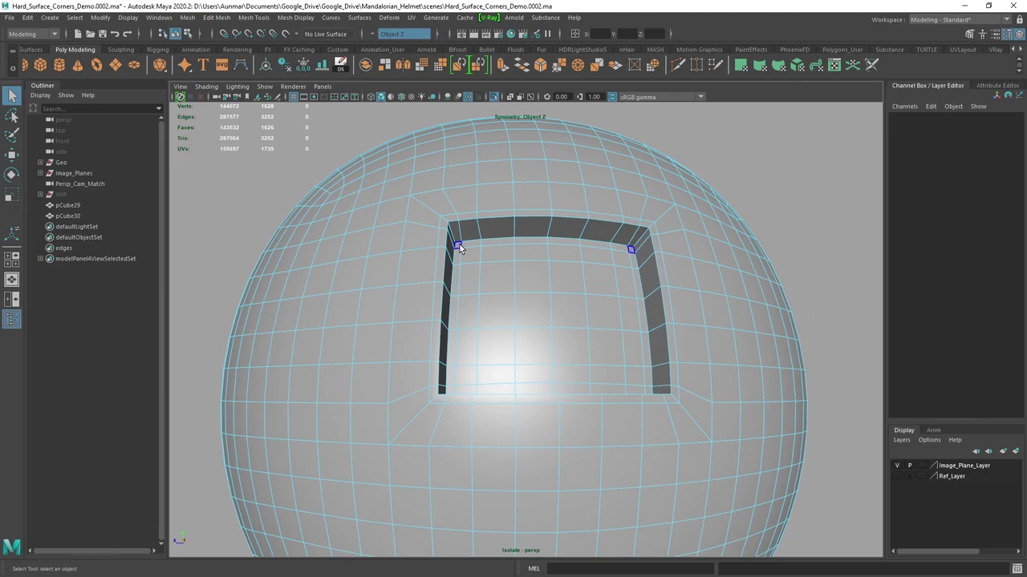
{"action": "left_click", "coordinate": [459, 245]}
{"action": "left_click_drag", "start_coordinate": [585, 237], "coordinate": [546, 266], "text": "alt"}
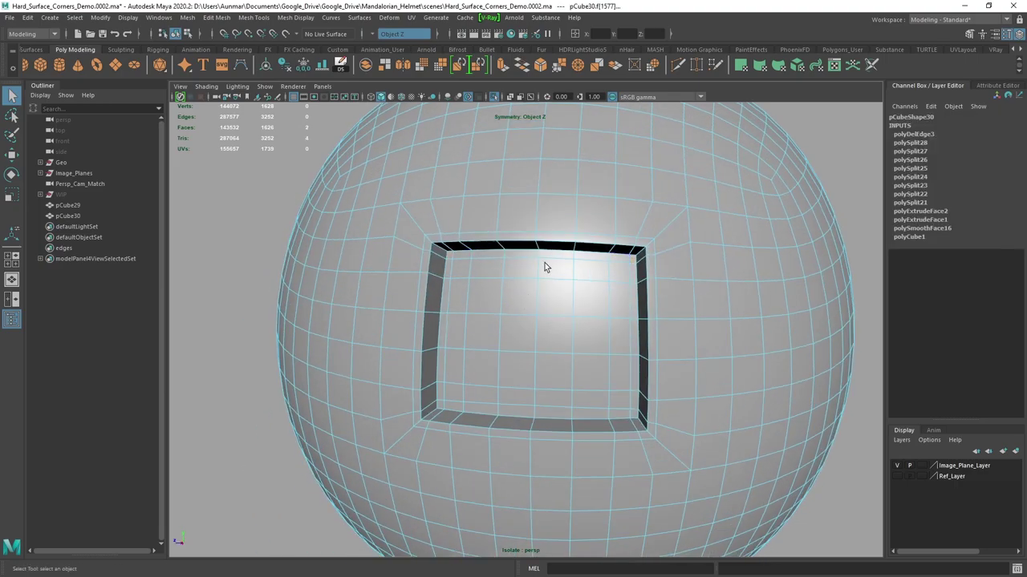
{"action": "double_click", "coordinate": [515, 414], "text": "shift"}
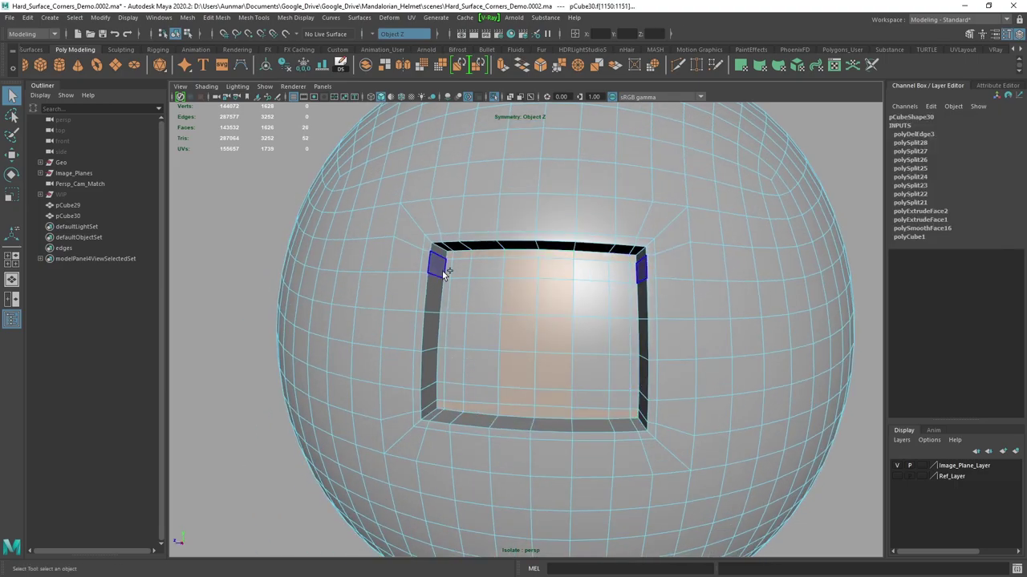
{"action": "left_click", "coordinate": [460, 271], "text": "shift"}
{"action": "left_click", "coordinate": [485, 271], "text": "shift"}
{"action": "left_click", "coordinate": [486, 300], "text": "shift"}
{"action": "left_click", "coordinate": [483, 335], "text": "shift"}
{"action": "left_click", "coordinate": [480, 380], "text": "shift"}
{"action": "left_click", "coordinate": [475, 393], "text": "shift"}
{"action": "left_click", "coordinate": [455, 392], "text": "shift"}
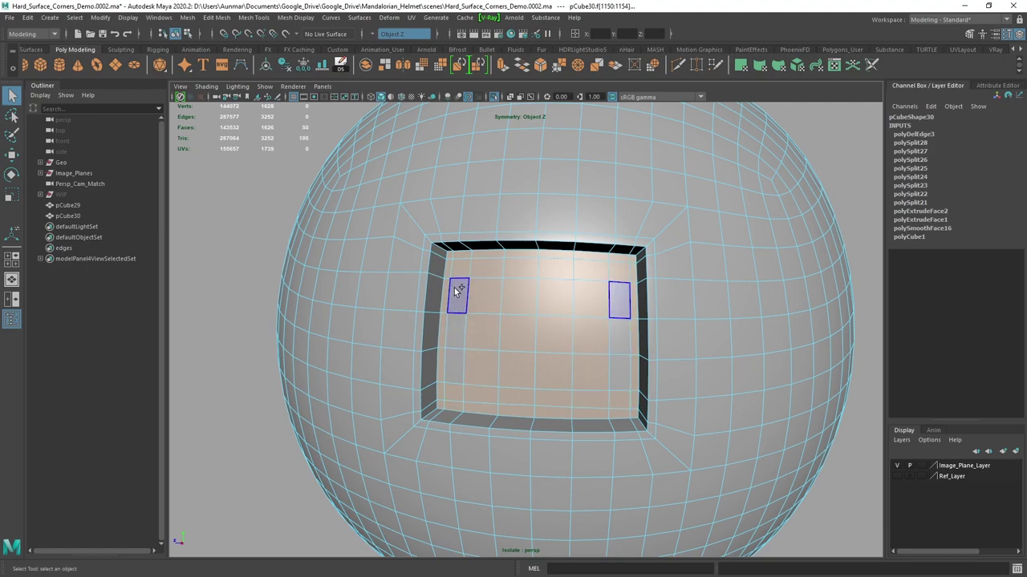
{"action": "key", "text": "r"}
{"action": "left_click_drag", "start_coordinate": [587, 316], "coordinate": [505, 356], "text": "alt"}
{"action": "left_click_drag", "start_coordinate": [424, 333], "coordinate": [500, 317]}
{"action": "left_click_drag", "start_coordinate": [526, 310], "coordinate": [504, 326]}
{"action": "key", "text": "w"}
{"action": "left_click_drag", "start_coordinate": [430, 323], "coordinate": [449, 277]}
{"action": "key", "text": "q"}
Insert supporting edge loops around the recess's inner walls with Multi-Cut.
{"action": "right_click", "coordinate": [451, 249]}
{"action": "right_click_drag", "start_coordinate": [444, 226], "coordinate": [447, 220]}
{"action": "right_click_drag", "start_coordinate": [454, 263], "coordinate": [424, 268], "text": "shift"}
{"action": "left_click", "coordinate": [421, 299], "text": "ctrl"}
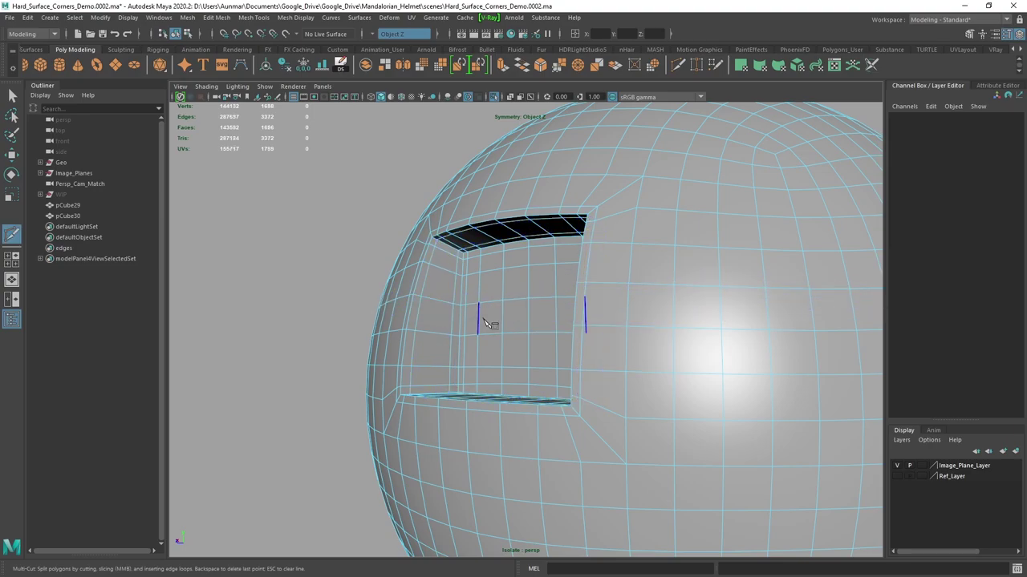
{"action": "left_click_drag", "start_coordinate": [484, 320], "coordinate": [496, 315], "text": "alt"}
{"action": "key", "text": "q"}
Preview the recess smoothed with its new wall loops and examine the corners from several angles.
{"action": "right_click_drag", "start_coordinate": [490, 251], "coordinate": [543, 233]}
{"action": "key", "text": "3"}
{"action": "key", "text": "alt+d"}
{"action": "left_click_drag", "start_coordinate": [551, 284], "coordinate": [616, 306], "text": "alt"}
{"action": "right_click_drag", "start_coordinate": [609, 305], "coordinate": [563, 314], "text": "alt"}
{"action": "left_click_drag", "start_coordinate": [563, 315], "coordinate": [395, 319], "text": "alt"}
{"action": "right_click_drag", "start_coordinate": [394, 318], "coordinate": [496, 313], "text": "alt"}
{"action": "left_click_drag", "start_coordinate": [496, 314], "coordinate": [547, 235], "text": "alt"}
{"action": "left_click_drag", "start_coordinate": [573, 335], "coordinate": [636, 344], "text": "alt"}
{"action": "right_click_drag", "start_coordinate": [637, 344], "coordinate": [586, 363], "text": "alt"}
{"action": "left_click_drag", "start_coordinate": [586, 364], "coordinate": [595, 355], "text": "alt"}
Frame the helmet's side panel, preview it smoothed and examine its lower corners.
{"action": "left_click", "coordinate": [543, 423]}
{"action": "key", "text": "f"}
{"action": "left_click_drag", "start_coordinate": [473, 371], "coordinate": [586, 377], "text": "alt"}
{"action": "right_click_drag", "start_coordinate": [585, 377], "coordinate": [543, 392], "text": "alt"}
{"action": "key", "text": "3"}
{"action": "middle_click_drag", "start_coordinate": [521, 321], "coordinate": [539, 360], "text": "alt"}
{"action": "right_click_drag", "start_coordinate": [539, 360], "coordinate": [569, 371], "text": "alt"}
{"action": "left_click_drag", "start_coordinate": [569, 371], "coordinate": [536, 323], "text": "alt"}
{"action": "middle_click_drag", "start_coordinate": [536, 323], "coordinate": [551, 217], "text": "alt"}
{"action": "right_click_drag", "start_coordinate": [550, 265], "coordinate": [577, 282], "text": "alt"}
Insert a lengthwise edge loop near the side edge of the unsmoothed helmet panel with Multi-Cut and return to object selection.
{"action": "key", "text": "1"}
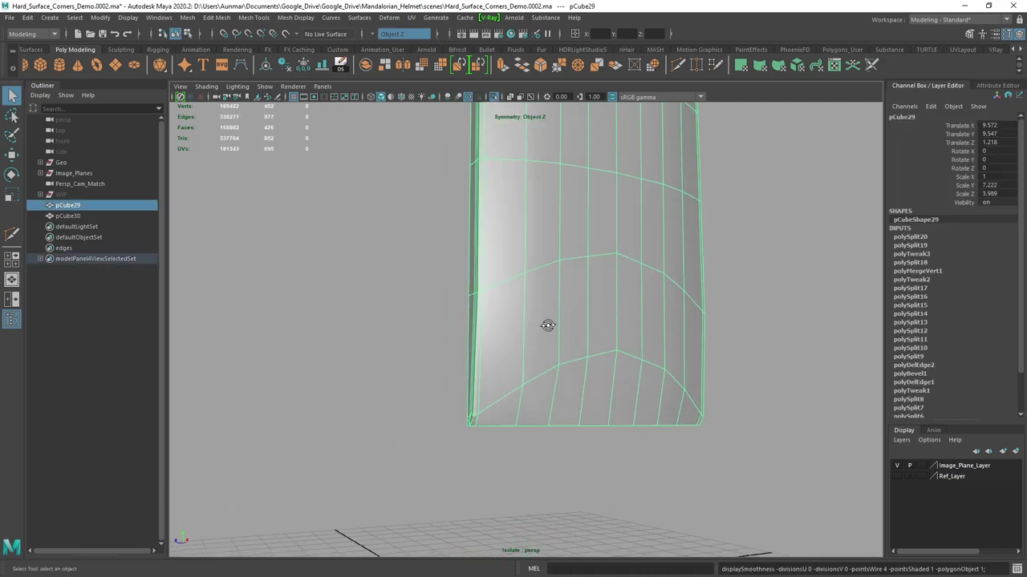
{"action": "left_click_drag", "start_coordinate": [545, 325], "coordinate": [576, 298], "text": "alt"}
{"action": "right_click_drag", "start_coordinate": [576, 282], "coordinate": [513, 285], "text": "shift"}
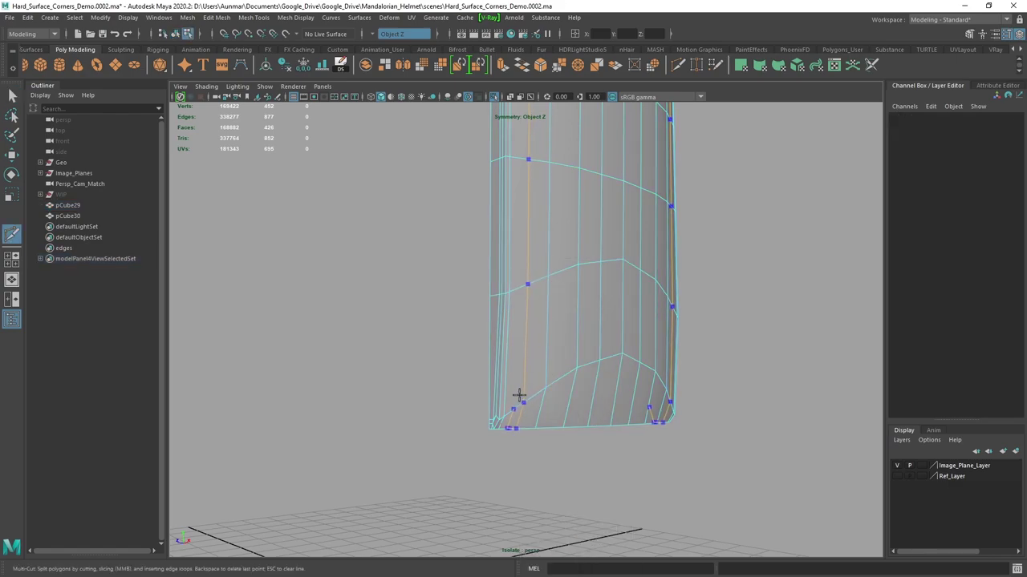
{"action": "middle_click_drag", "start_coordinate": [592, 148], "coordinate": [577, 369], "text": "alt"}
{"action": "left_click_drag", "start_coordinate": [571, 274], "coordinate": [549, 280], "text": "alt"}
{"action": "middle_click_drag", "start_coordinate": [550, 281], "coordinate": [550, 362], "text": "alt"}
{"action": "right_click_drag", "start_coordinate": [550, 362], "coordinate": [579, 365], "text": "alt"}
{"action": "left_click_drag", "start_coordinate": [565, 281], "coordinate": [545, 278], "text": "alt"}
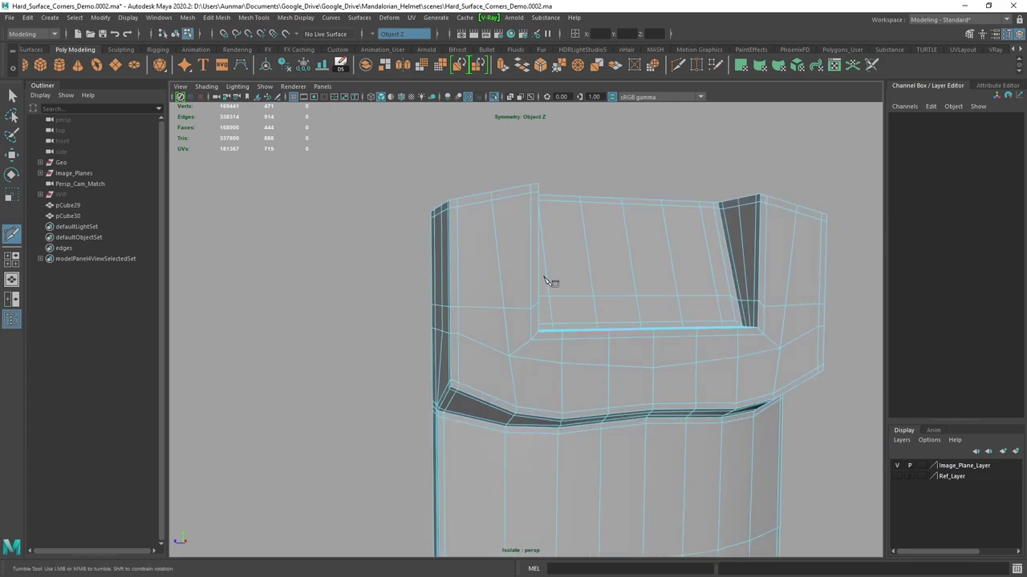
{"action": "right_click_drag", "start_coordinate": [545, 280], "coordinate": [542, 341], "text": "alt"}
{"action": "key", "text": "q"}
{"action": "right_click_drag", "start_coordinate": [575, 213], "coordinate": [725, 148]}
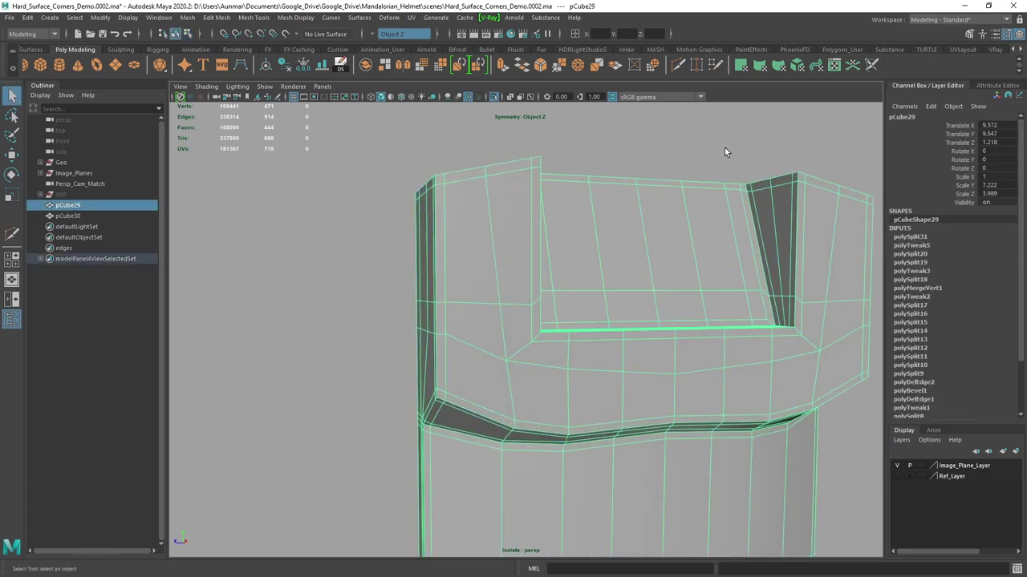
Toggle the side panel's isolation and examine its wireframe topology around the upper notch and lower body from several angles.
{"action": "key", "text": "ctrl+1"}
{"action": "left_click_drag", "start_coordinate": [568, 268], "coordinate": [614, 267], "text": "alt"}
{"action": "left_click", "coordinate": [440, 416]}
{"action": "right_click_drag", "start_coordinate": [441, 415], "coordinate": [479, 385], "text": "alt"}
{"action": "key", "text": "ctrl+1"}
{"action": "left_click_drag", "start_coordinate": [479, 385], "coordinate": [515, 379], "text": "alt"}
{"action": "right_click_drag", "start_coordinate": [516, 379], "coordinate": [536, 351], "text": "alt"}
{"action": "middle_click_drag", "start_coordinate": [536, 352], "coordinate": [548, 298], "text": "alt"}
{"action": "left_click_drag", "start_coordinate": [549, 298], "coordinate": [474, 302], "text": "alt"}
{"action": "right_click_drag", "start_coordinate": [607, 249], "coordinate": [591, 284], "text": "alt"}
{"action": "left_click_drag", "start_coordinate": [591, 283], "coordinate": [598, 302], "text": "alt"}
{"action": "middle_click_drag", "start_coordinate": [598, 301], "coordinate": [620, 223], "text": "alt"}
{"action": "left_click_drag", "start_coordinate": [620, 223], "coordinate": [703, 360], "text": "alt"}
{"action": "left_click", "coordinate": [745, 283]}
{"action": "left_click_drag", "start_coordinate": [548, 450], "coordinate": [525, 351], "text": "alt"}
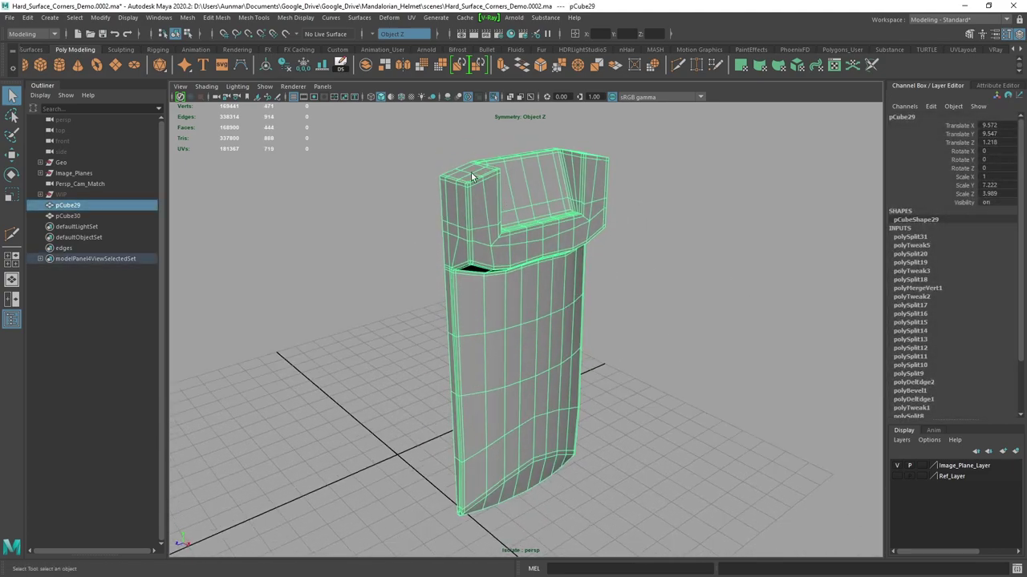
{"action": "left_click_drag", "start_coordinate": [608, 258], "coordinate": [536, 222], "text": "alt"}
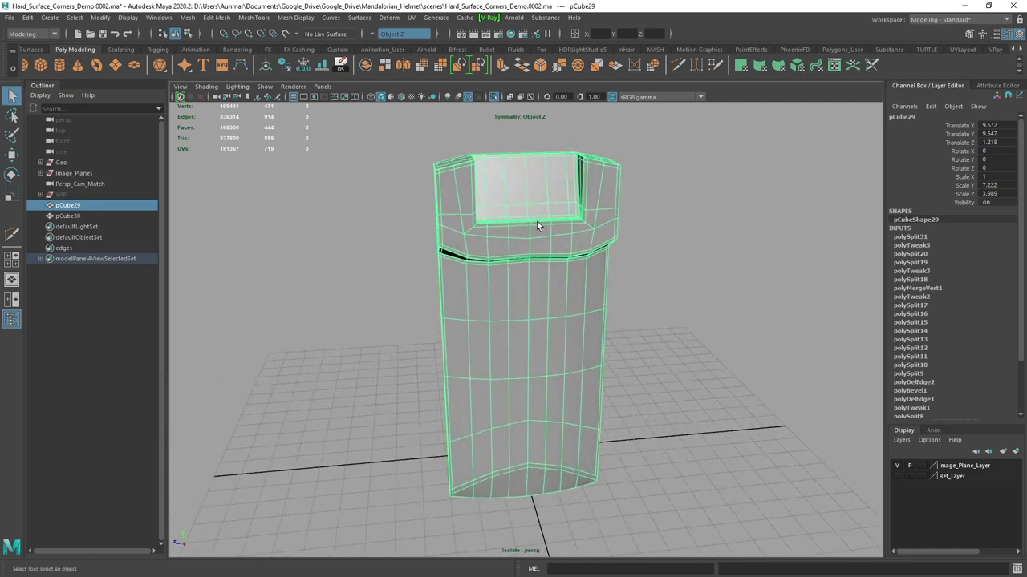
Insert extra edge loops across the side panel's upper block, around its notch and down its body with Multi-Cut.
{"action": "scroll", "coordinate": [473, 242], "scroll_direction": "up", "scroll_amount": 4}
{"action": "left_click_drag", "start_coordinate": [461, 250], "coordinate": [454, 205], "text": "alt"}
{"action": "right_click_drag", "start_coordinate": [462, 169], "coordinate": [401, 165], "text": "shift"}
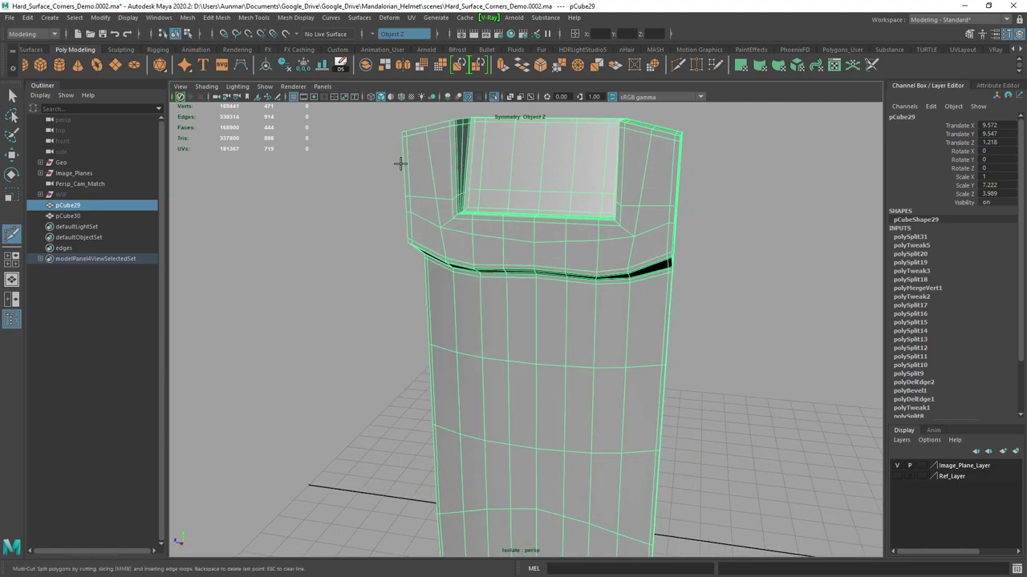
{"action": "scroll", "coordinate": [547, 225], "scroll_direction": "down", "scroll_amount": 4}
{"action": "left_click_drag", "start_coordinate": [547, 225], "coordinate": [425, 197], "text": "alt"}
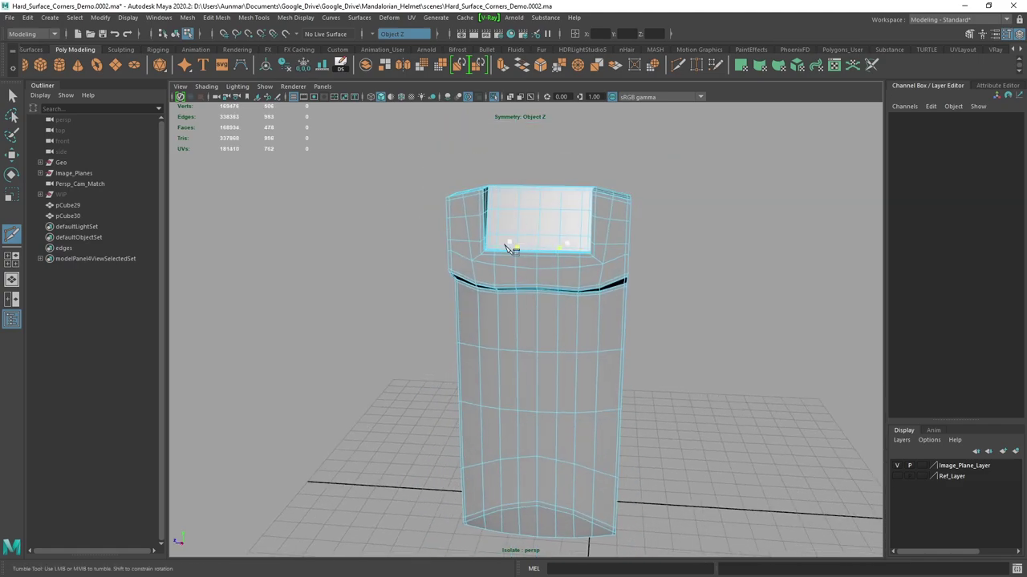
{"action": "left_click_drag", "start_coordinate": [540, 294], "coordinate": [522, 292], "text": "alt"}
{"action": "scroll", "coordinate": [522, 292], "scroll_direction": "up", "scroll_amount": 5}
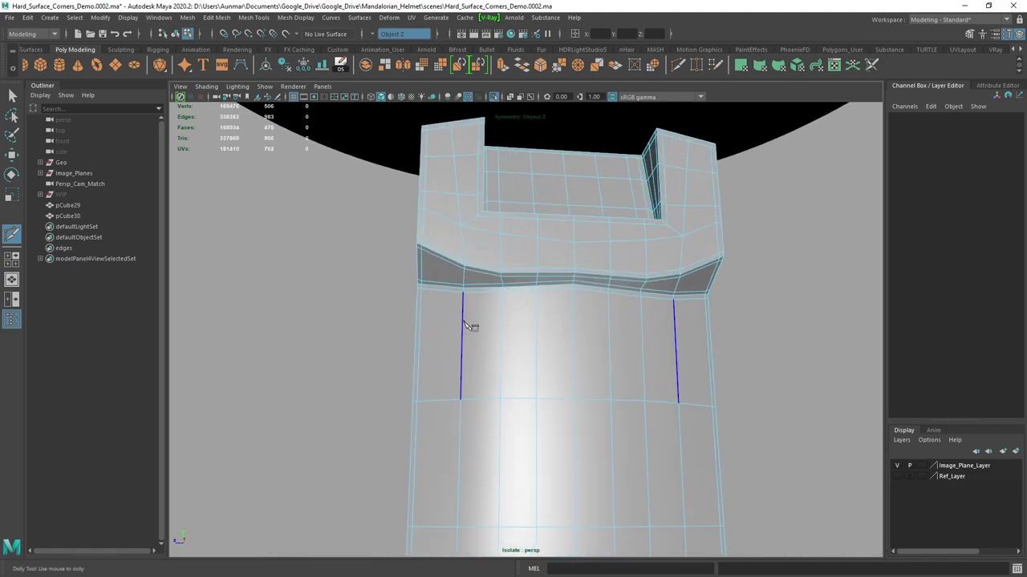
{"action": "left_click", "coordinate": [476, 269], "text": "ctrl"}
Undo the extra edge loops on the side panel and leave Multi-Cut for object selection.
{"action": "key", "text": "ctrl+z"}
{"action": "key", "text": "ctrl+z"}
{"action": "key", "text": "ctrl+z"}
{"action": "key", "text": "ctrl+z"}
{"action": "key", "text": "ctrl+z"}
{"action": "key", "text": "ctrl+z"}
{"action": "key", "text": "ctrl+z"}
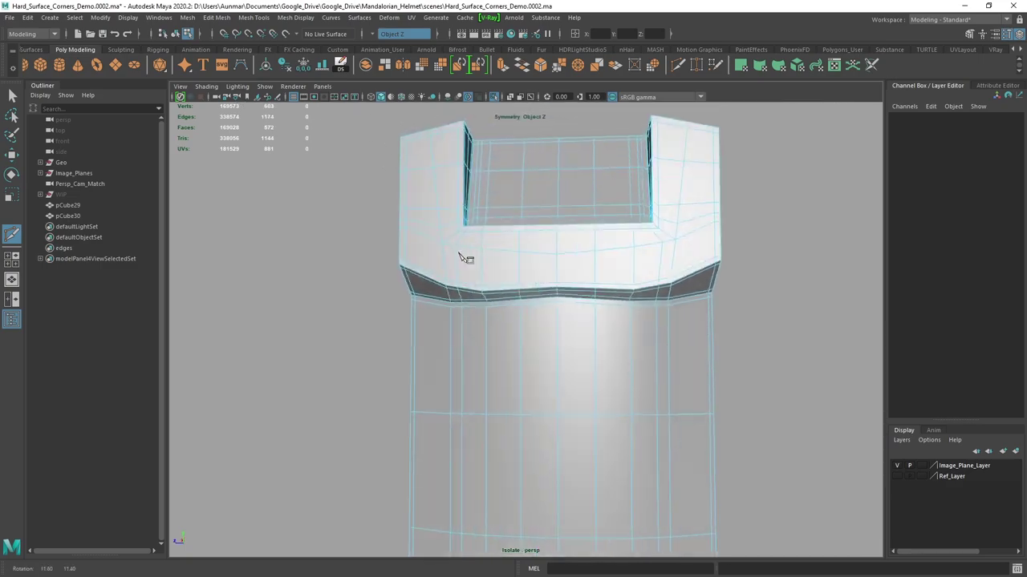
{"action": "key", "text": "ctrl+z"}
{"action": "key", "text": "ctrl+z"}
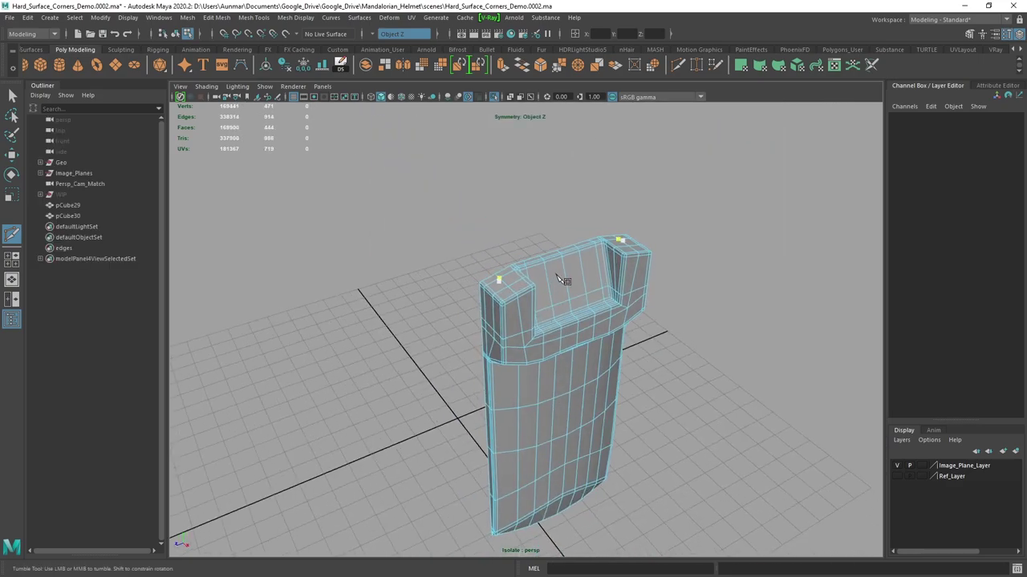
{"action": "key", "text": "q"}
{"action": "right_click_drag", "start_coordinate": [556, 276], "coordinate": [712, 199]}
Bring the side panel and the smoothed sphere into view together and examine the sphere's recess from several angles.
{"action": "scroll", "coordinate": [712, 199], "scroll_direction": "down", "scroll_amount": 5}
{"action": "middle_click_drag", "start_coordinate": [712, 199], "coordinate": [715, 368], "text": "alt"}
{"action": "left_click_drag", "start_coordinate": [715, 368], "coordinate": [571, 286], "text": "alt"}
{"action": "scroll", "coordinate": [608, 311], "scroll_direction": "down", "scroll_amount": 5}
{"action": "middle_click_drag", "start_coordinate": [571, 286], "coordinate": [572, 351], "text": "alt"}
{"action": "left_click_drag", "start_coordinate": [572, 352], "coordinate": [651, 357], "text": "alt"}
{"action": "middle_click_drag", "start_coordinate": [652, 357], "coordinate": [638, 345], "text": "alt"}
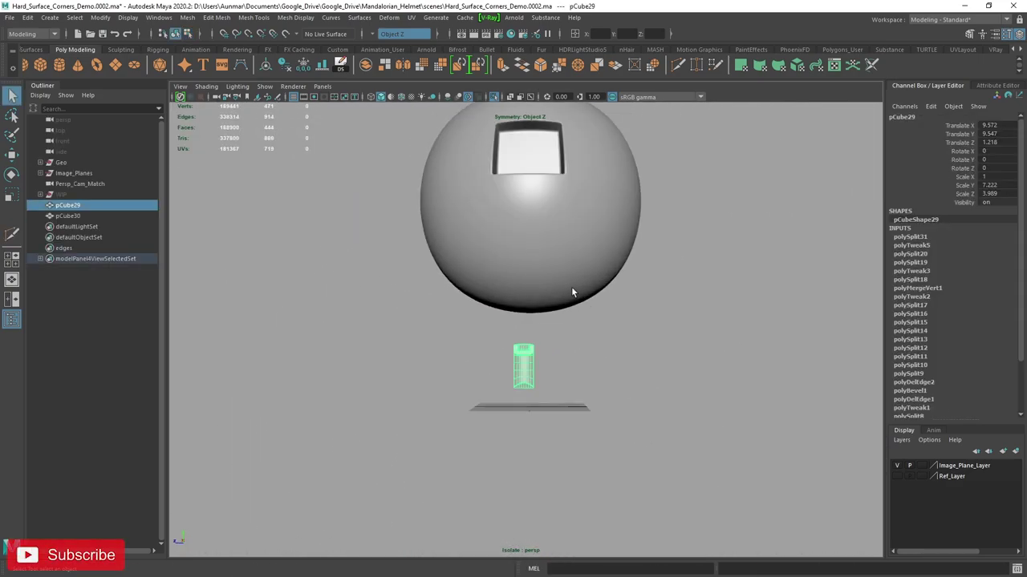
{"action": "left_click_drag", "start_coordinate": [638, 346], "coordinate": [567, 331], "text": "alt"}
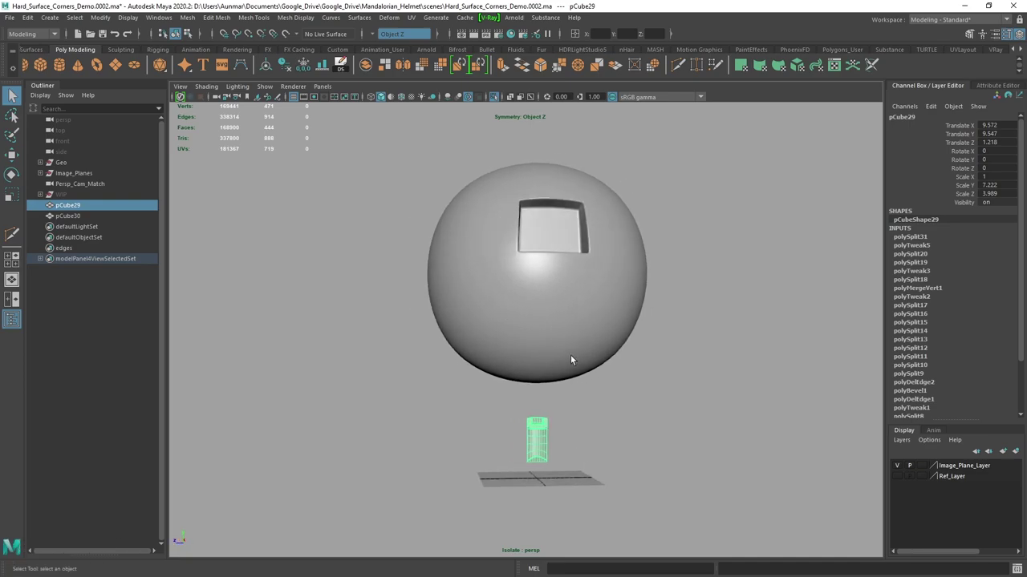